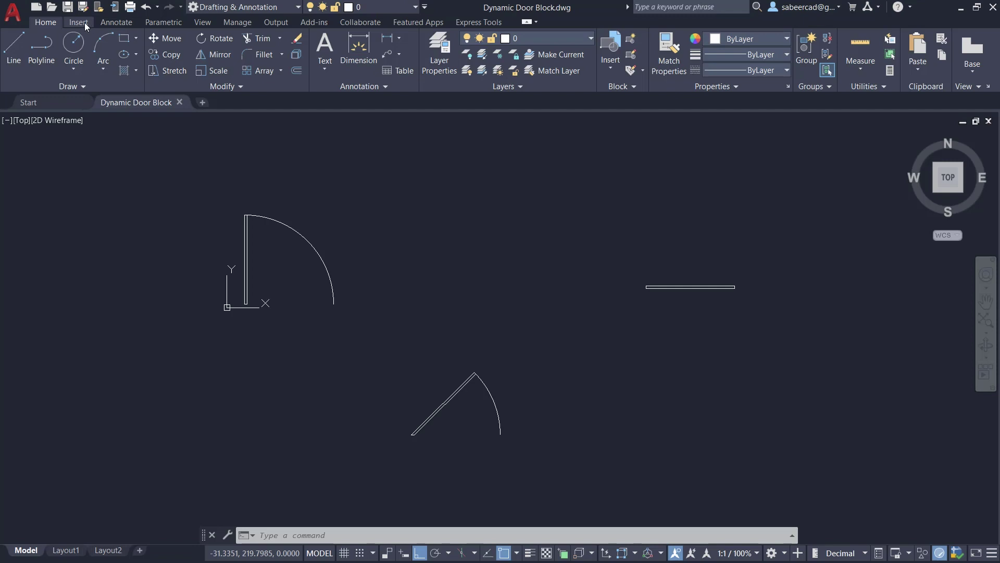
Start a new block definition named Door_Dyn with its base point at the fully open door's lower-left hinge corner
{"action": "left_click", "coordinate": [99, 73]}
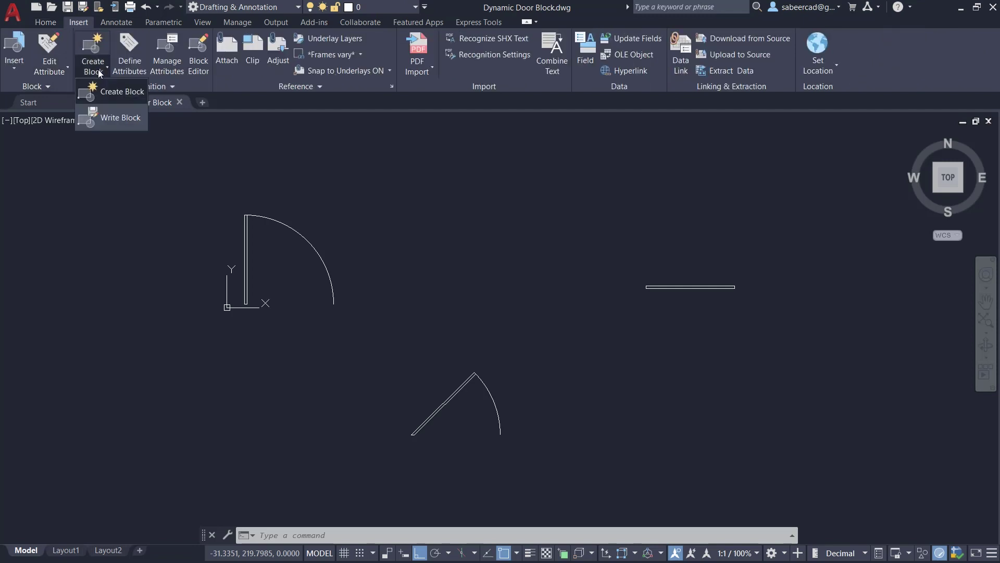
{"action": "left_click", "coordinate": [123, 93]}
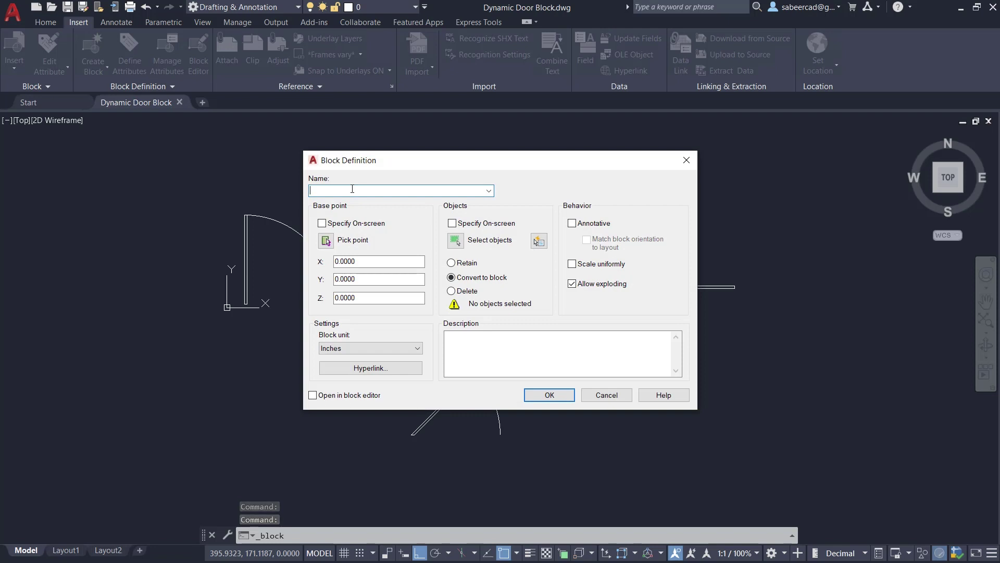
{"action": "type", "text": "Door_Dyn"}
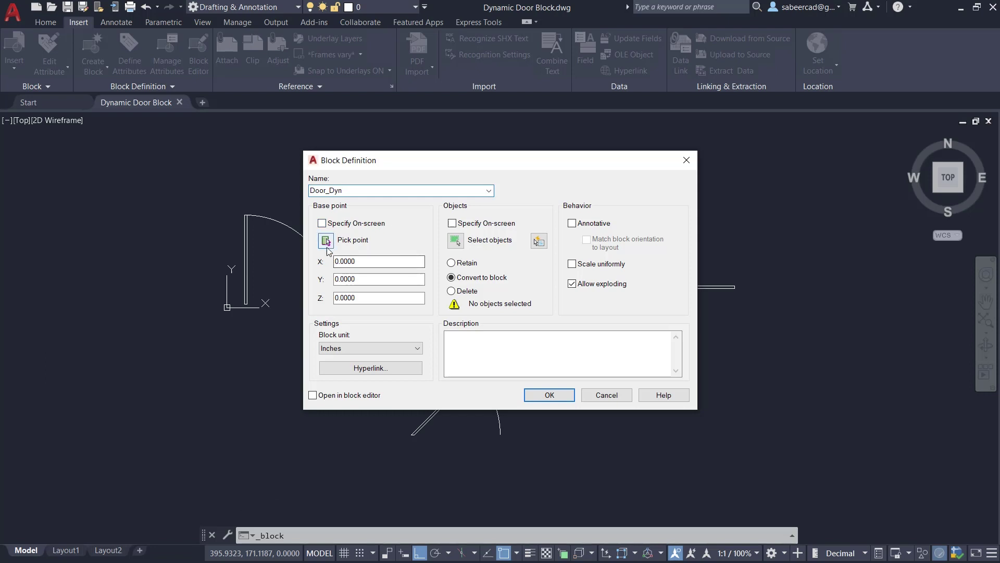
{"action": "left_click", "coordinate": [326, 241]}
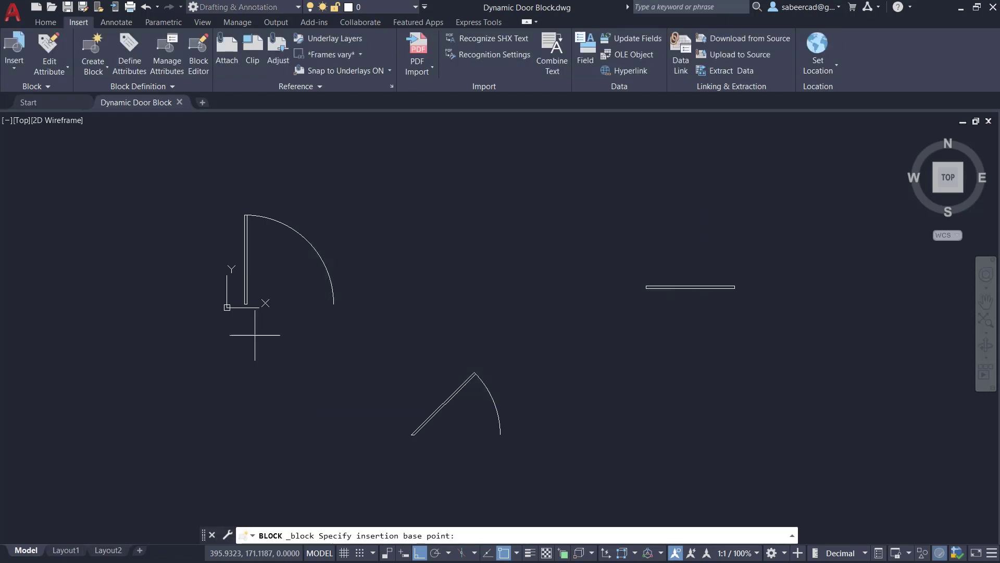
{"action": "scroll", "coordinate": [239, 313], "scroll_direction": "up", "scroll_amount": 4}
{"action": "left_click", "coordinate": [245, 314]}
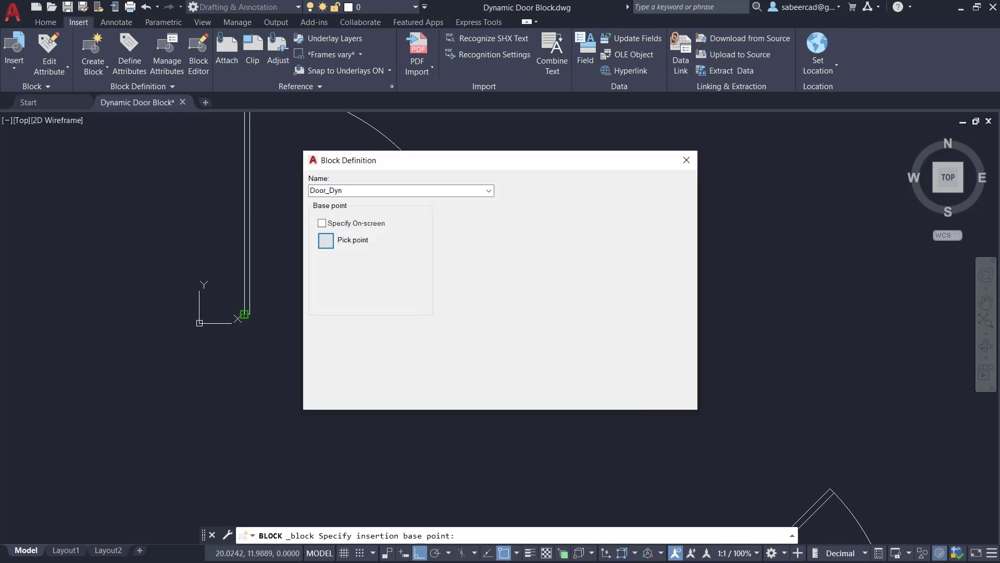
Select all three door drawings as the objects of the Door_Dyn block and create the block
{"action": "left_click", "coordinate": [388, 243]}
{"action": "left_click", "coordinate": [274, 175]}
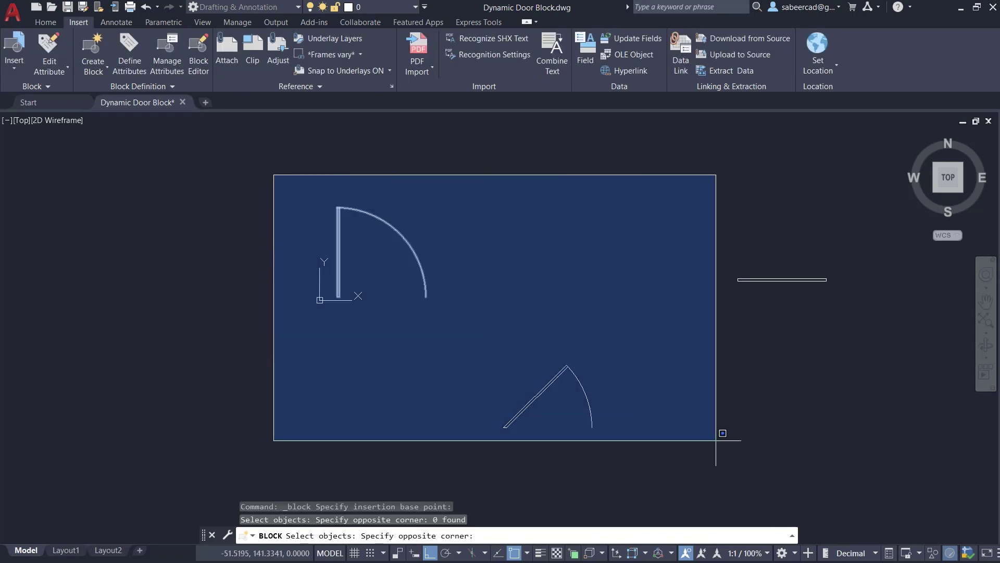
{"action": "left_click", "coordinate": [877, 473]}
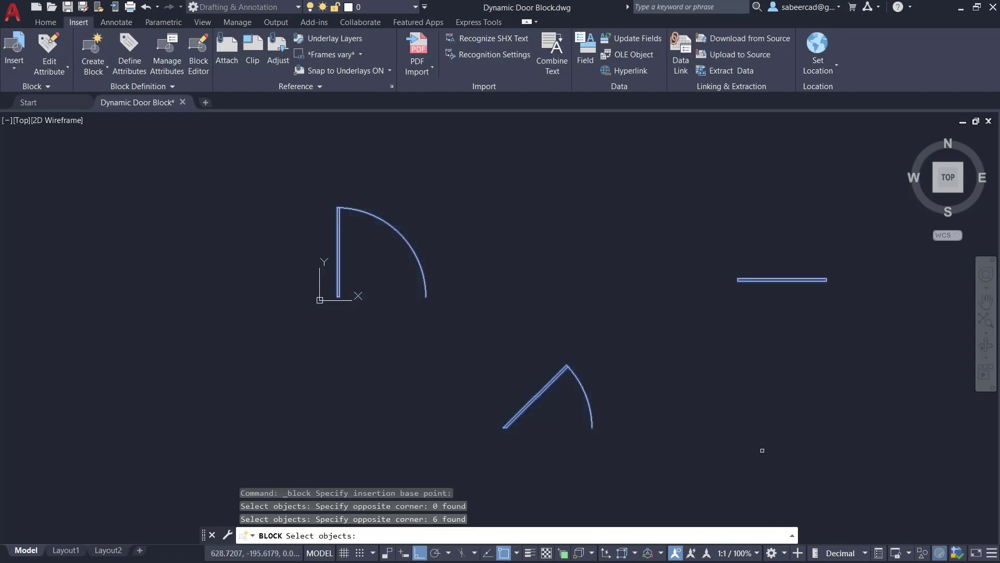
{"action": "key", "text": "Return"}
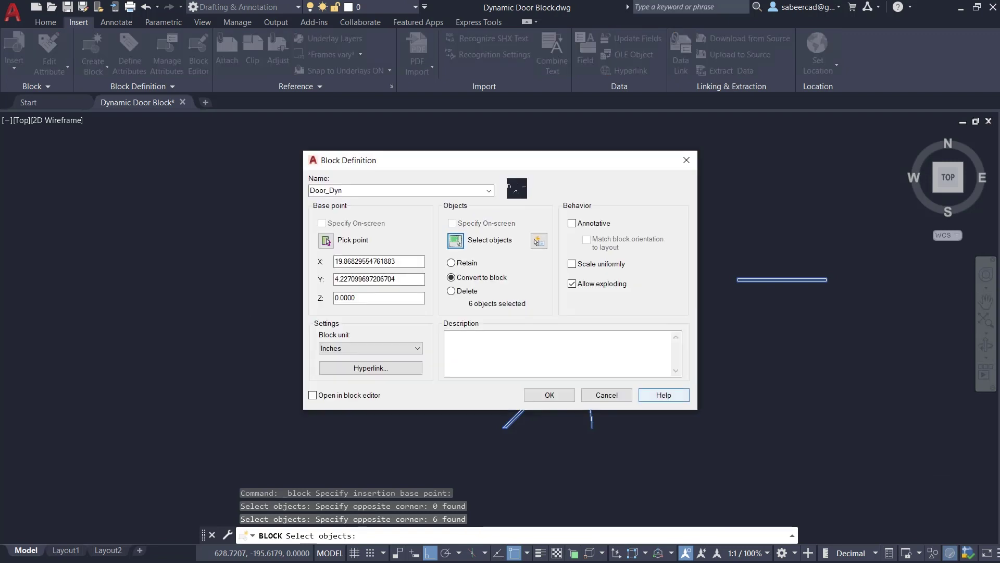
{"action": "left_click", "coordinate": [549, 394]}
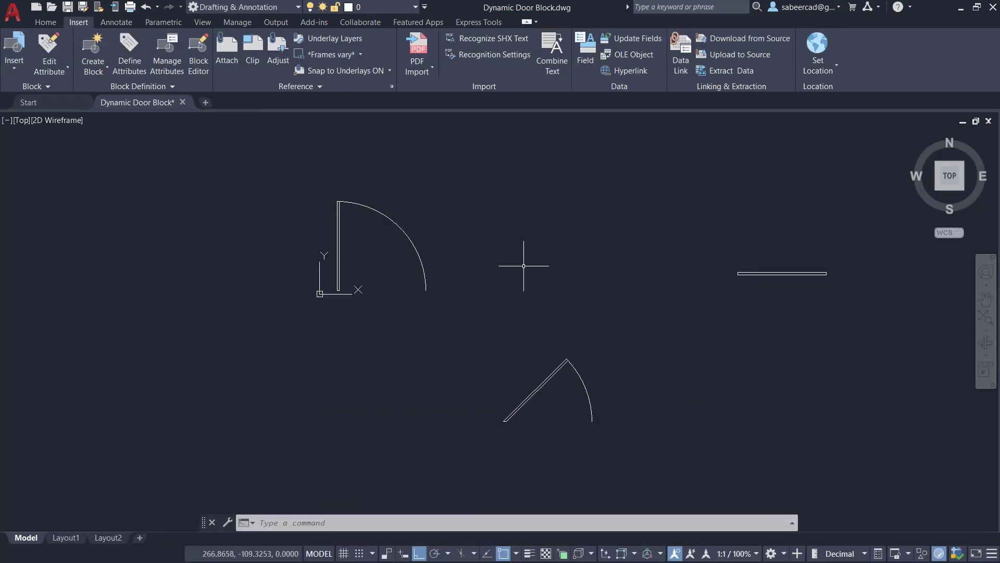
Open Door_Dyn in the block editor and add a vertical alignment parameter at the fully open door's hinge corner
{"action": "double_click", "coordinate": [422, 265]}
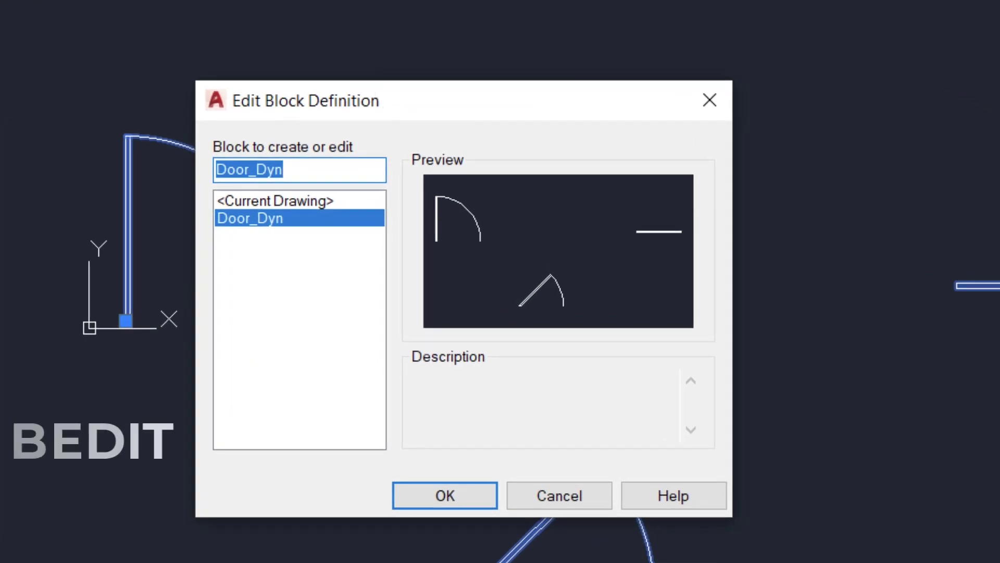
{"action": "left_click", "coordinate": [451, 505]}
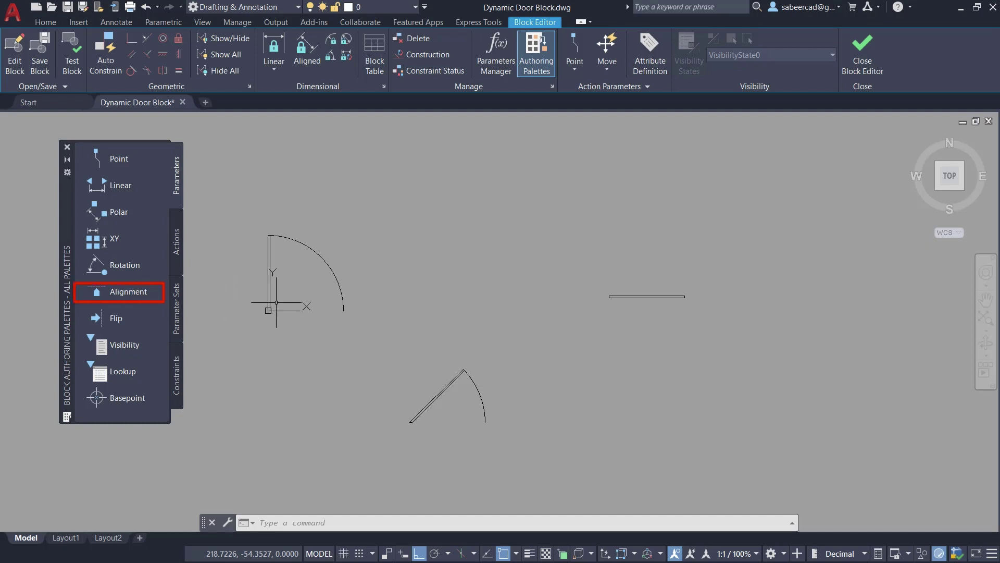
{"action": "left_click", "coordinate": [135, 294]}
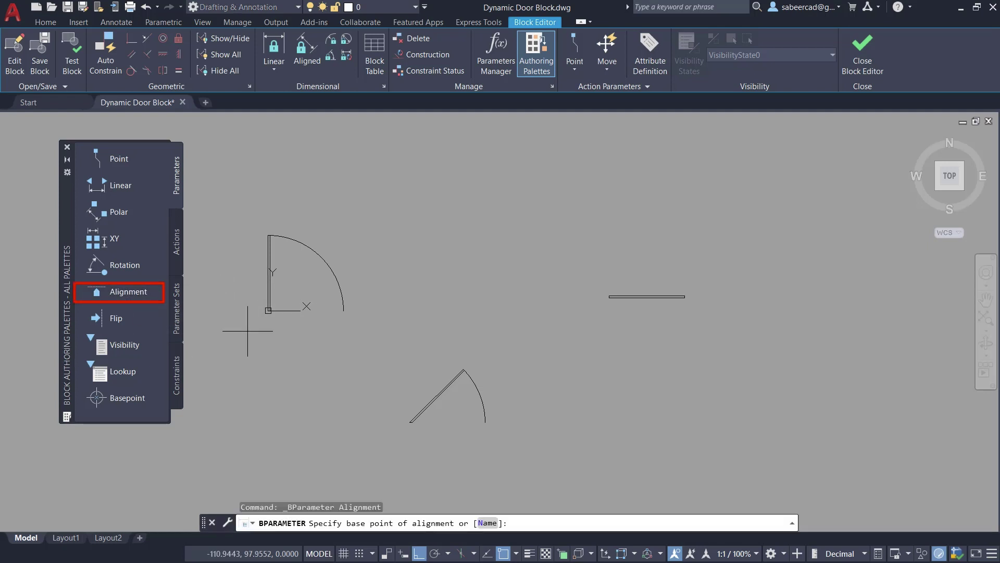
{"action": "scroll", "coordinate": [239, 312], "scroll_direction": "up", "scroll_amount": 4}
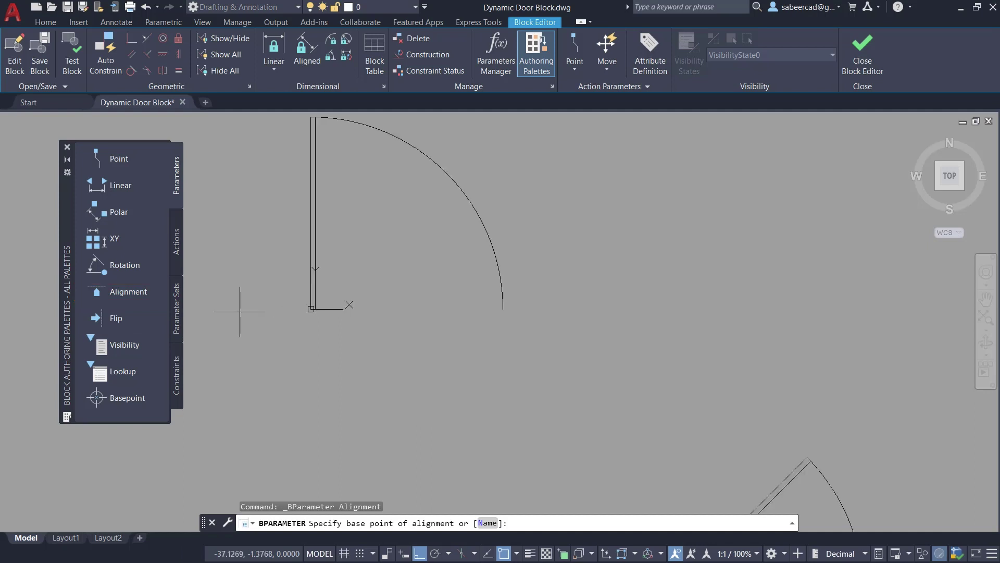
{"action": "left_click", "coordinate": [311, 309]}
{"action": "scroll", "coordinate": [291, 356], "scroll_direction": "down", "scroll_amount": 4}
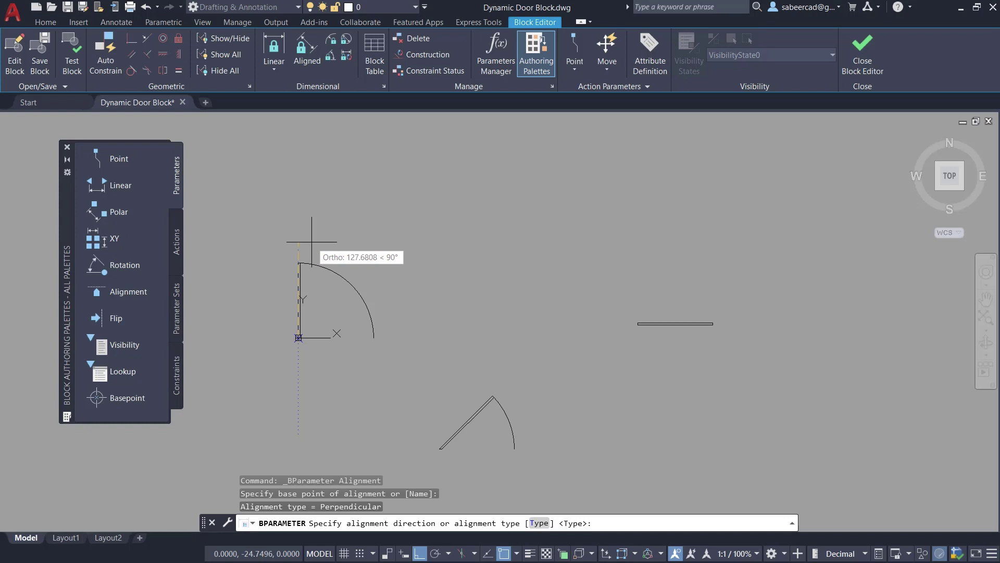
{"action": "left_click", "coordinate": [311, 242]}
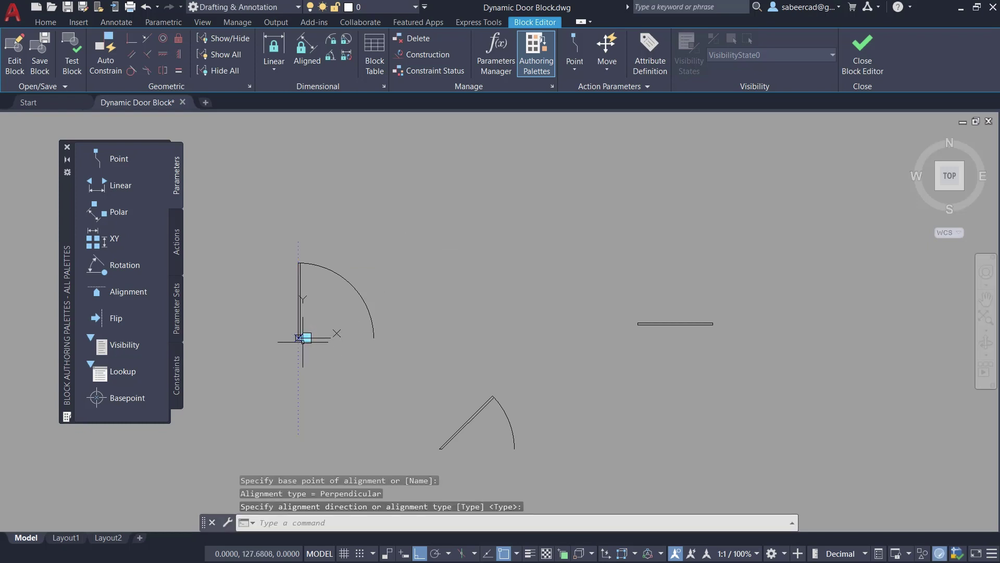
{"action": "middle_click_drag", "start_coordinate": [379, 312], "coordinate": [379, 307]}
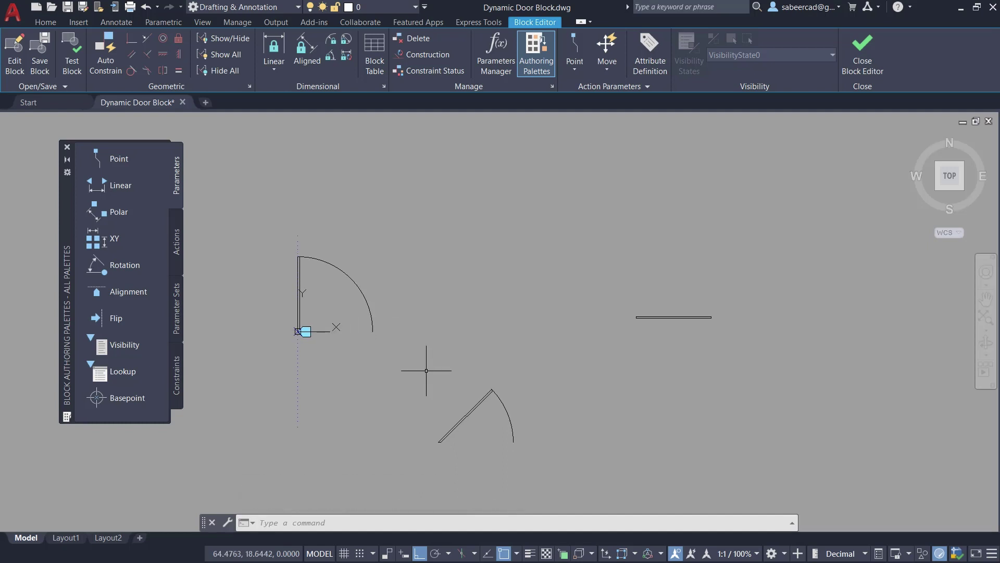
Add a vertical alignment parameter at the hinge corner of the half-open, diagonal door
{"action": "left_click", "coordinate": [135, 292]}
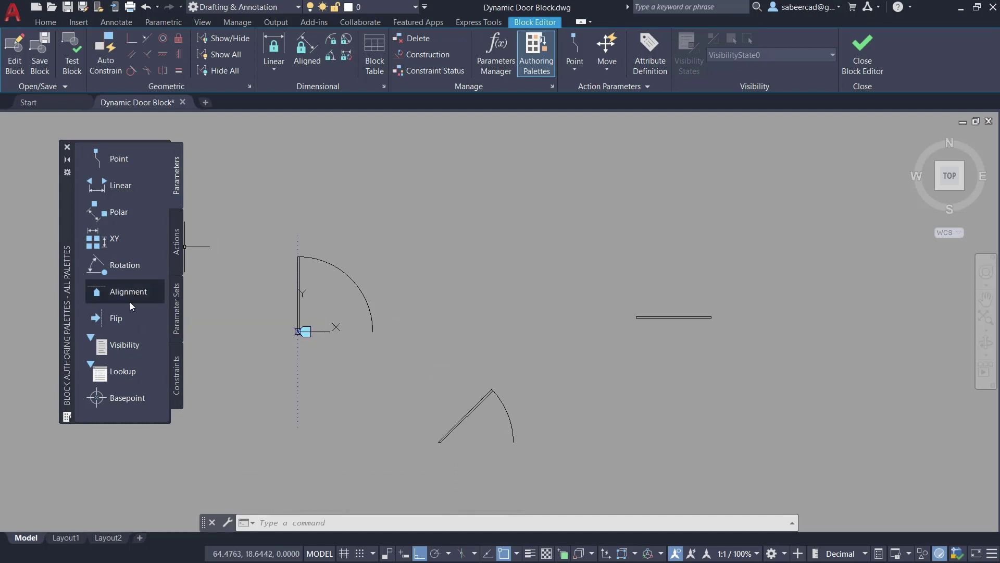
{"action": "left_click", "coordinate": [439, 442]}
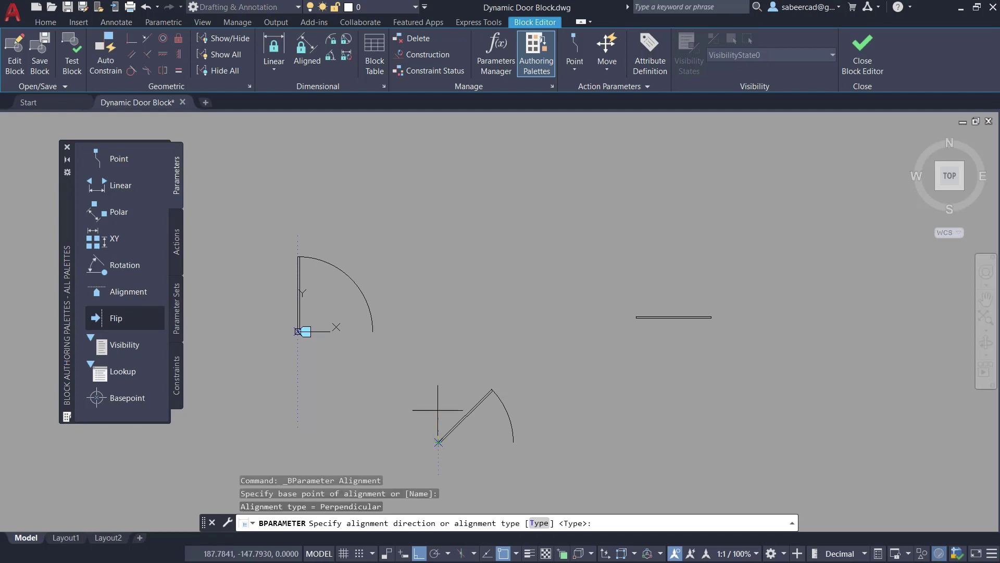
{"action": "left_click", "coordinate": [447, 372]}
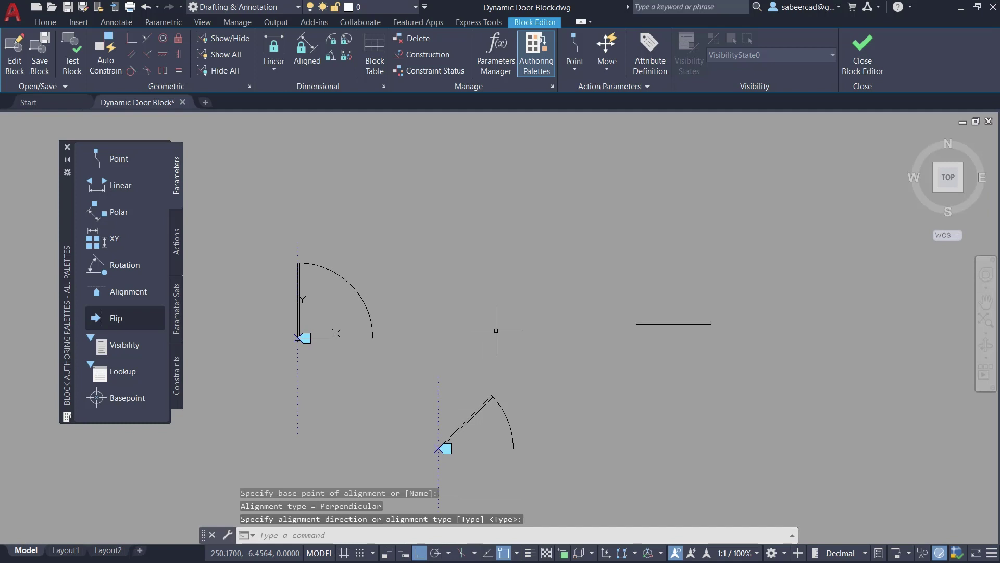
Add a vertical alignment parameter at the left end of the closed, horizontal door
{"action": "scroll", "coordinate": [643, 333], "scroll_direction": "up", "scroll_amount": 4}
{"action": "left_click", "coordinate": [125, 292]}
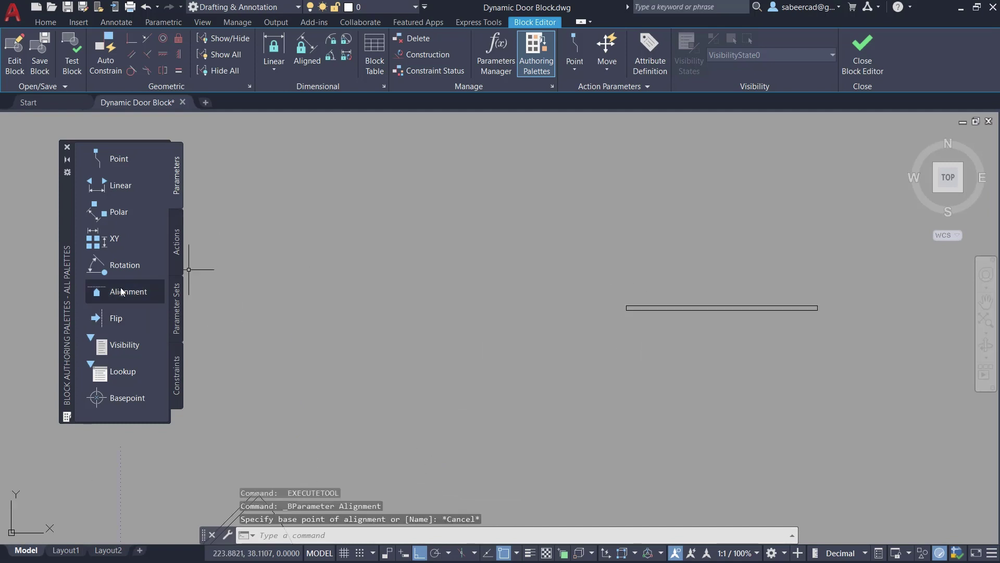
{"action": "left_click", "coordinate": [626, 308]}
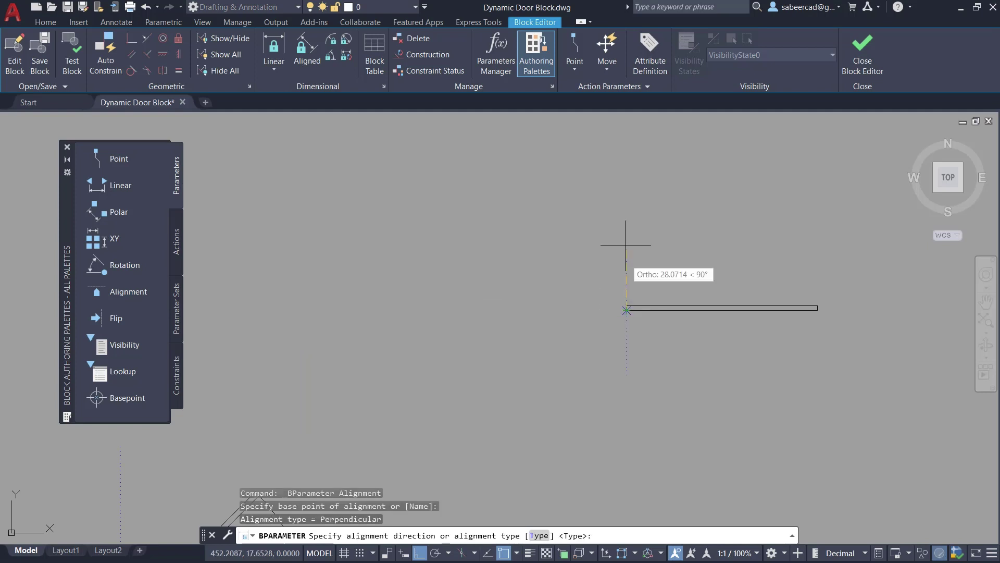
{"action": "left_click", "coordinate": [634, 213]}
{"action": "scroll", "coordinate": [555, 354], "scroll_direction": "down", "scroll_amount": 4}
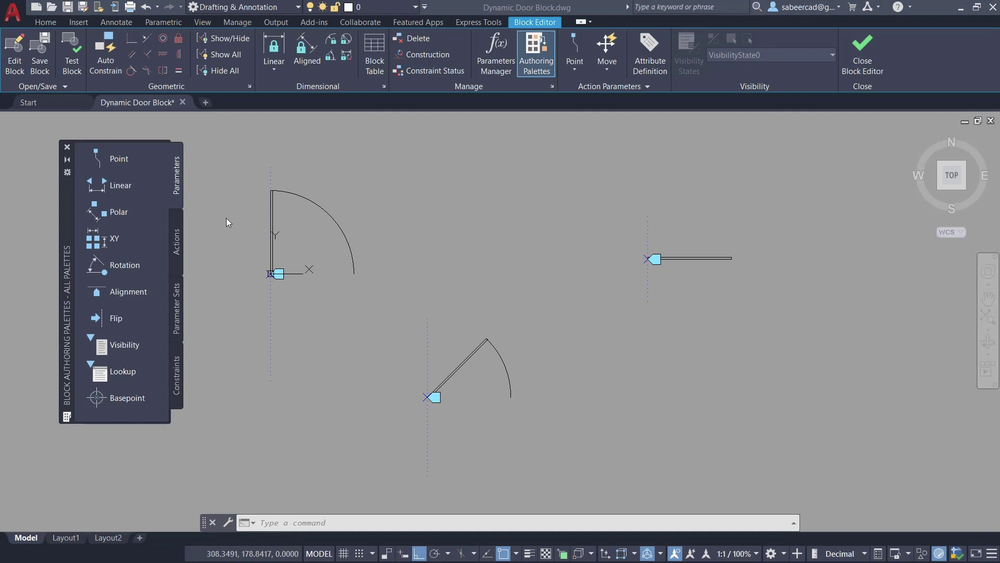
Add a flip parameter to the fully open door, with its reflection line from hinge corner to arc end and its label just below
{"action": "left_click", "coordinate": [112, 317]}
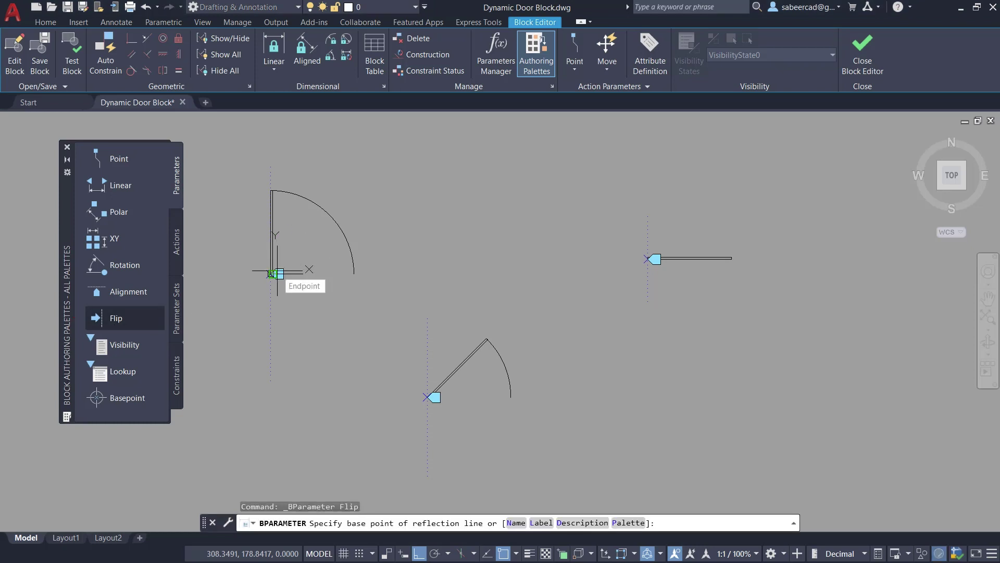
{"action": "scroll", "coordinate": [272, 272], "scroll_direction": "up", "scroll_amount": 4}
{"action": "left_click", "coordinate": [257, 278]}
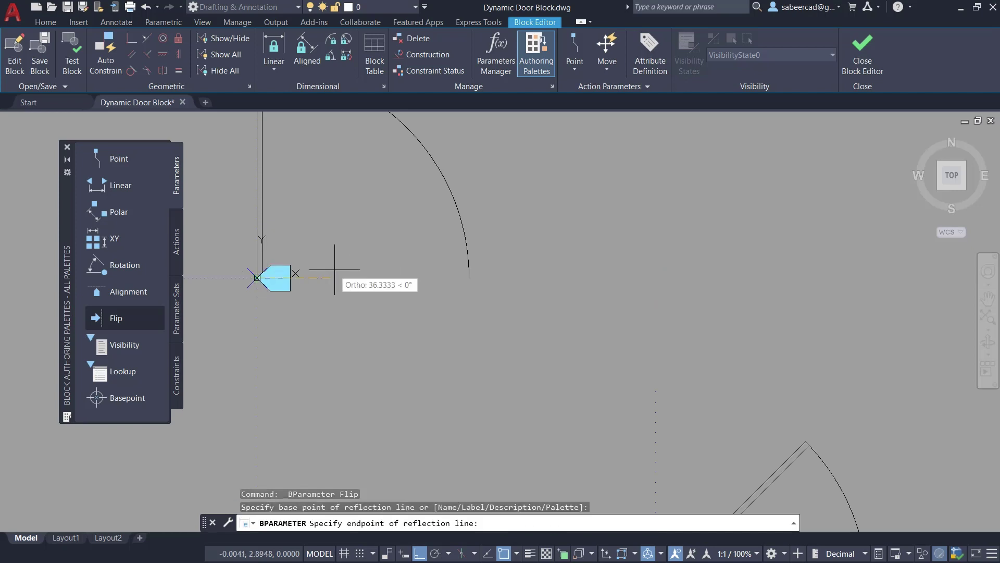
{"action": "left_click", "coordinate": [469, 278]}
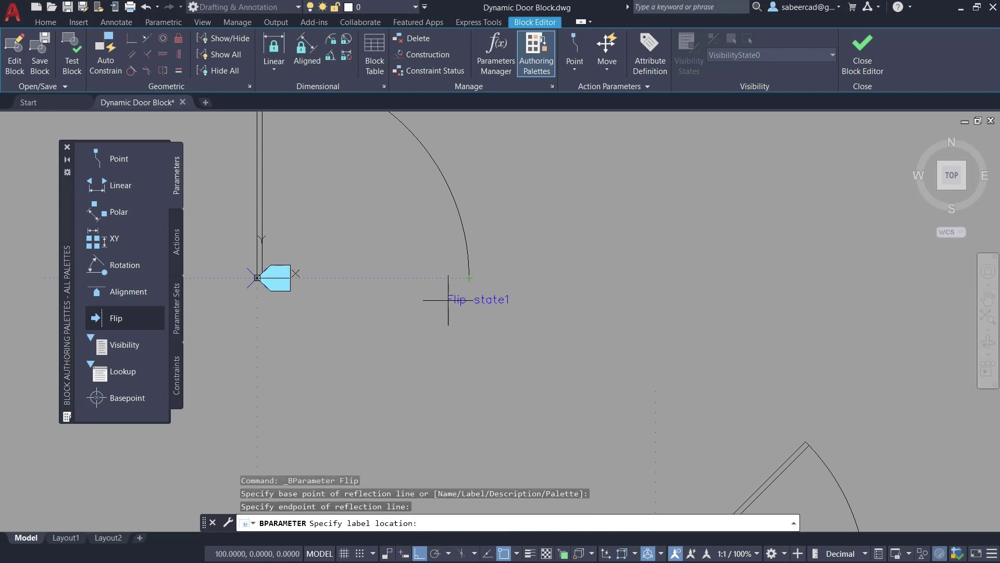
{"action": "left_click", "coordinate": [448, 300]}
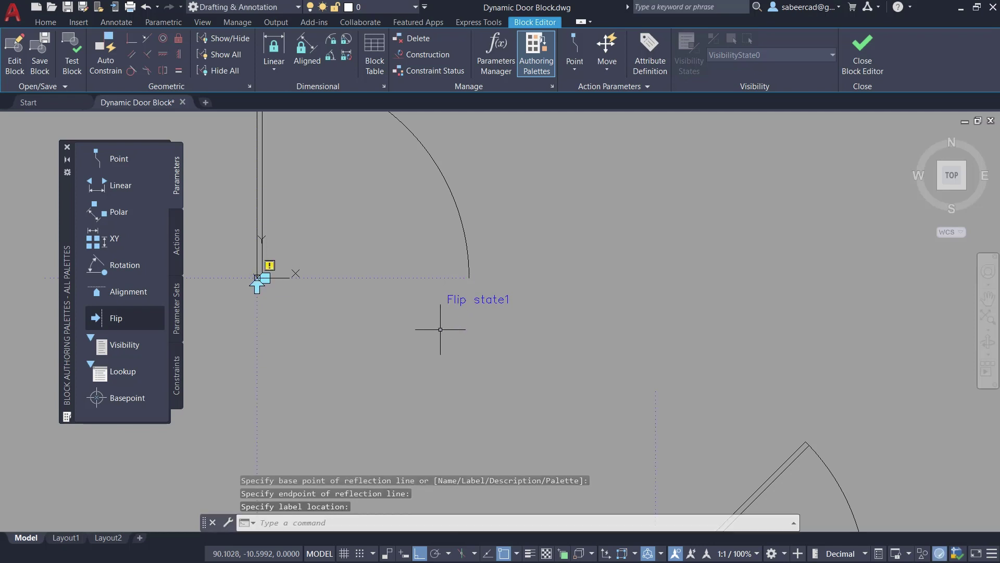
Assign a flip action to the fully open door's flip parameter, including the door leaf, the arc and their parameters in the selection set
{"action": "left_click", "coordinate": [182, 242]}
{"action": "left_click", "coordinate": [177, 175]}
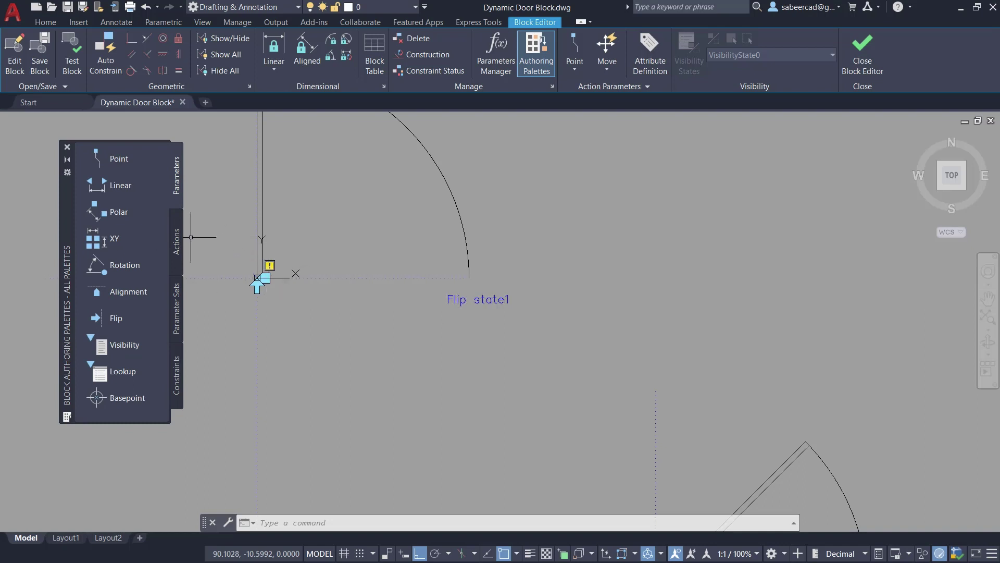
{"action": "left_click", "coordinate": [170, 244]}
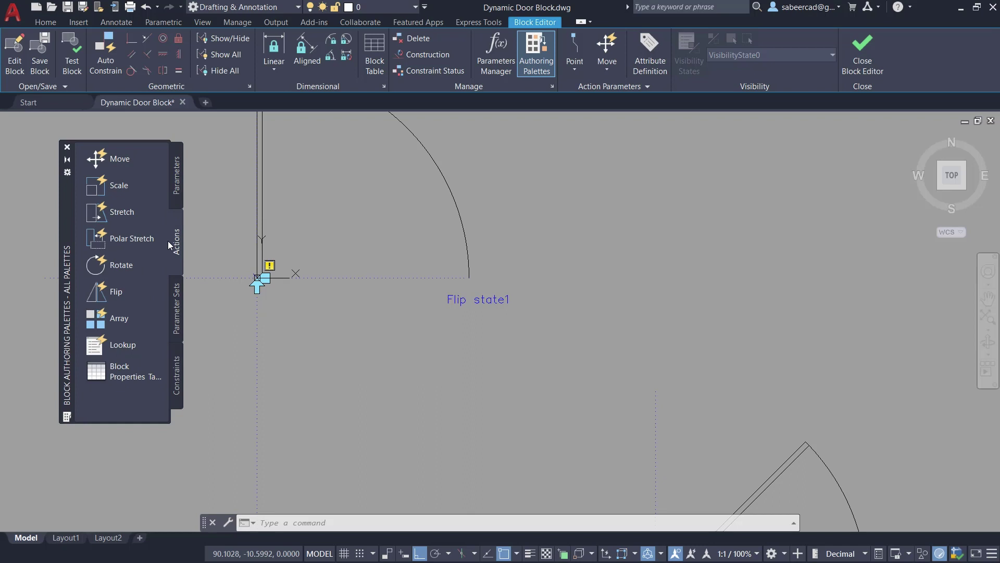
{"action": "left_click", "coordinate": [114, 291]}
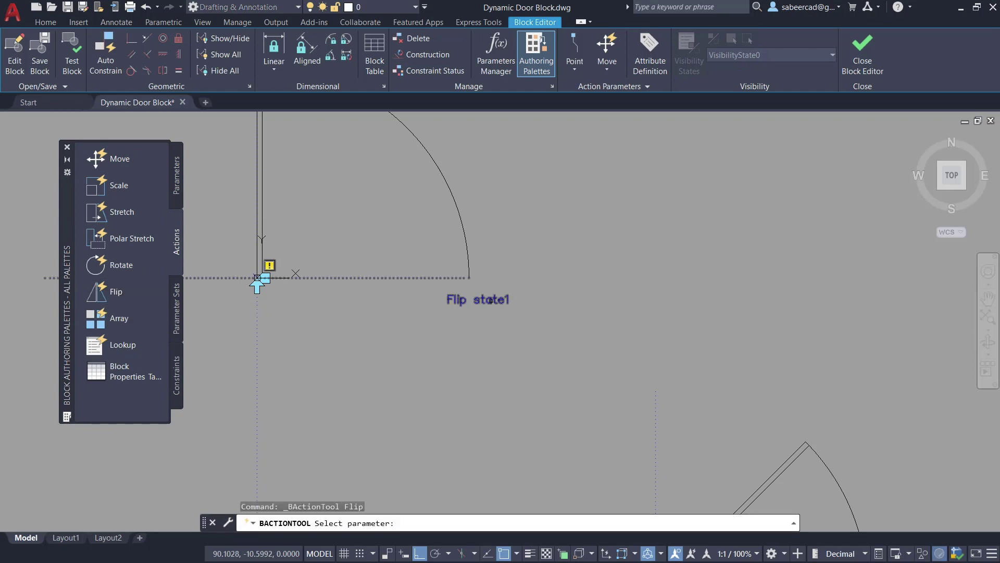
{"action": "left_click", "coordinate": [490, 300]}
{"action": "scroll", "coordinate": [480, 366], "scroll_direction": "down", "scroll_amount": 2}
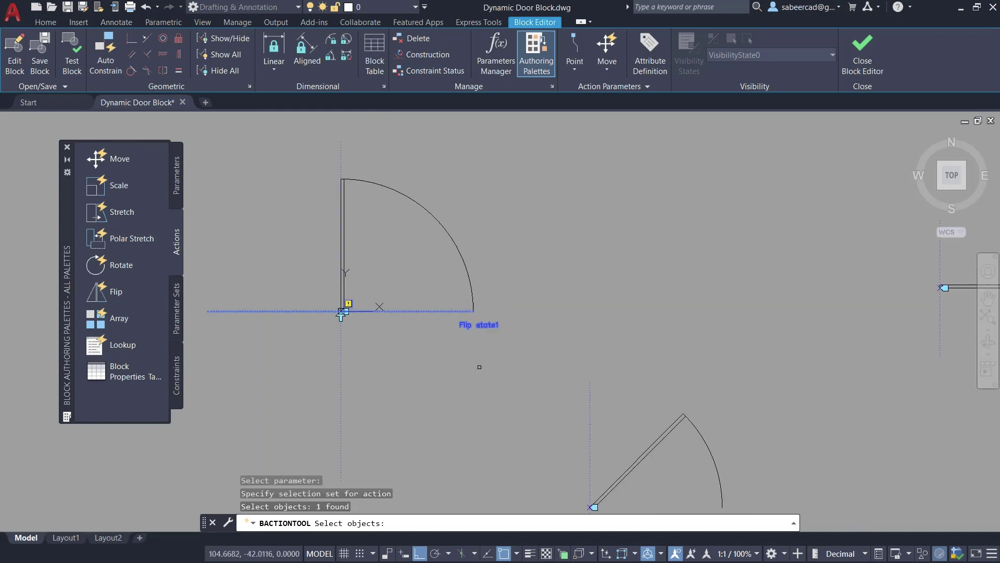
{"action": "left_click", "coordinate": [498, 183]}
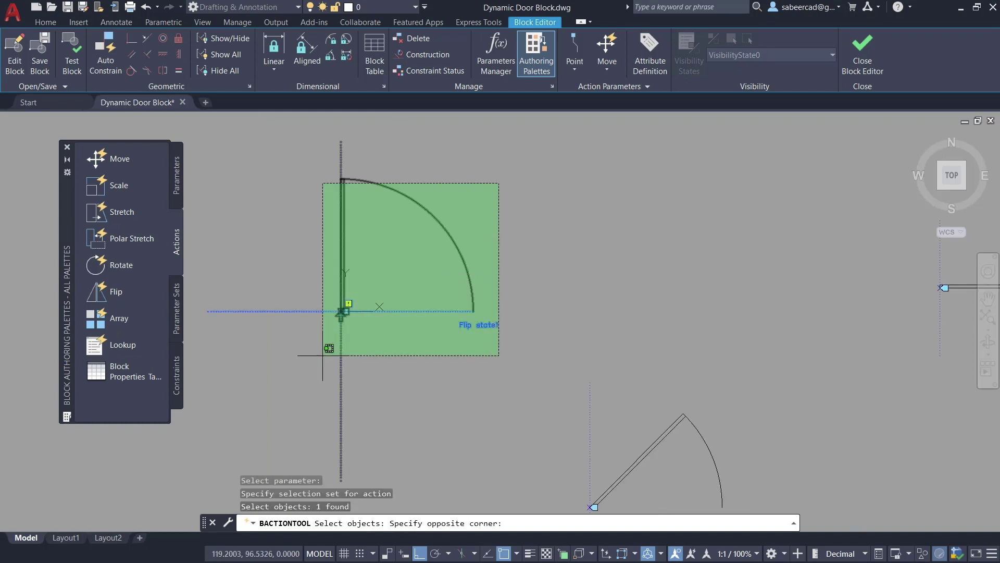
{"action": "left_click", "coordinate": [284, 386]}
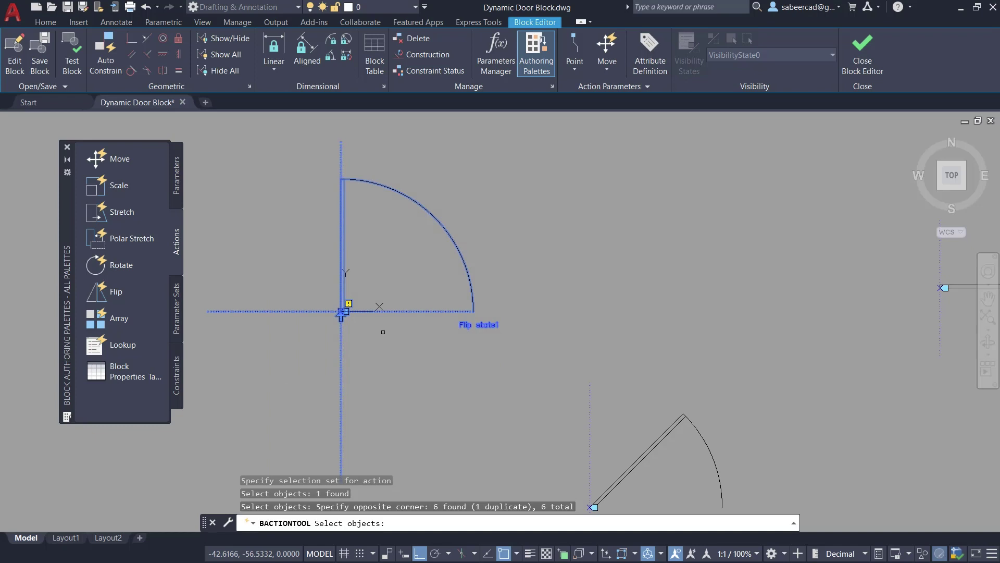
{"action": "key", "text": "Return"}
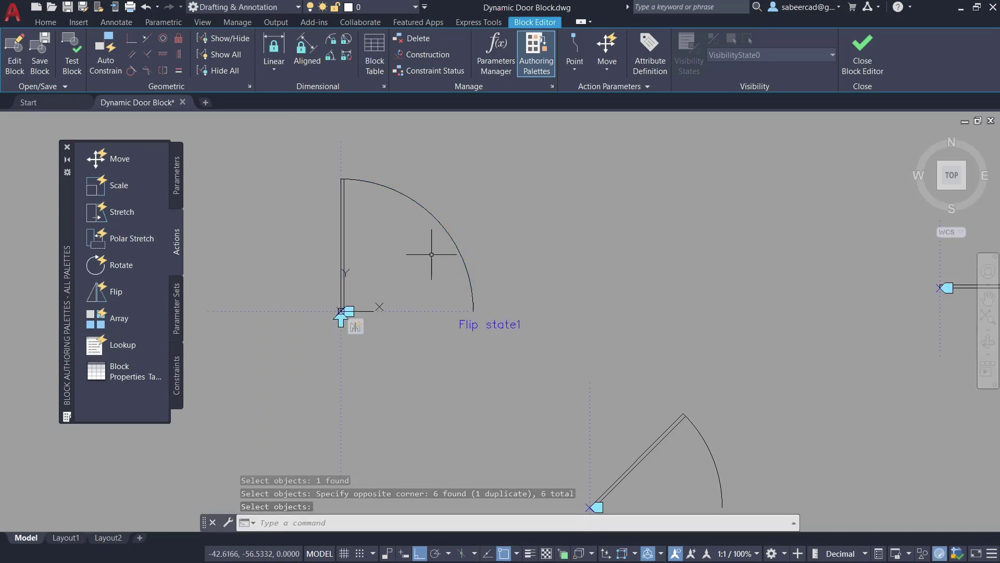
Add a second flip parameter to the fully open door, with a vertical reflection line from midway between hinge corner and arc end, labelled beside the arc
{"action": "left_click", "coordinate": [343, 235]}
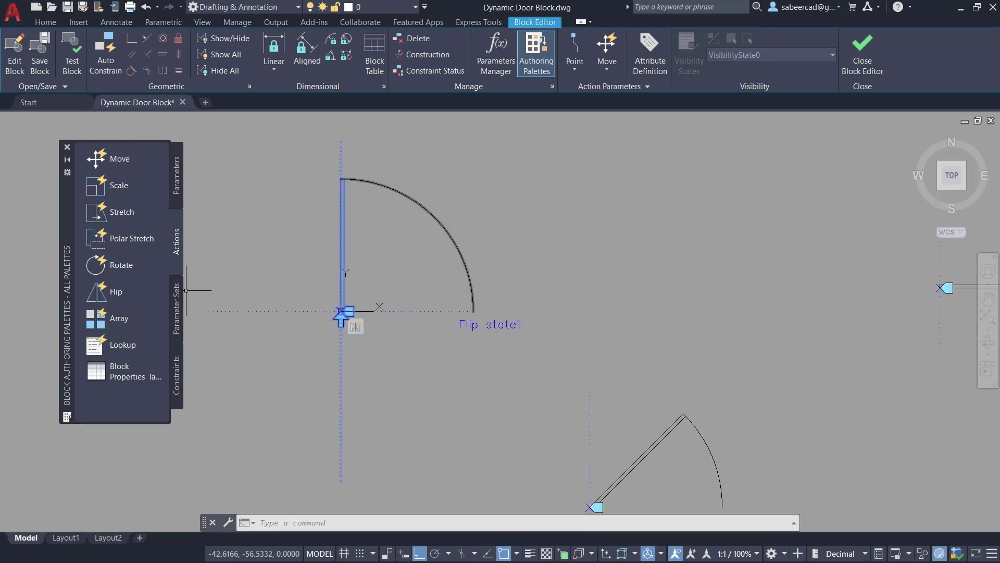
{"action": "left_click", "coordinate": [177, 185]}
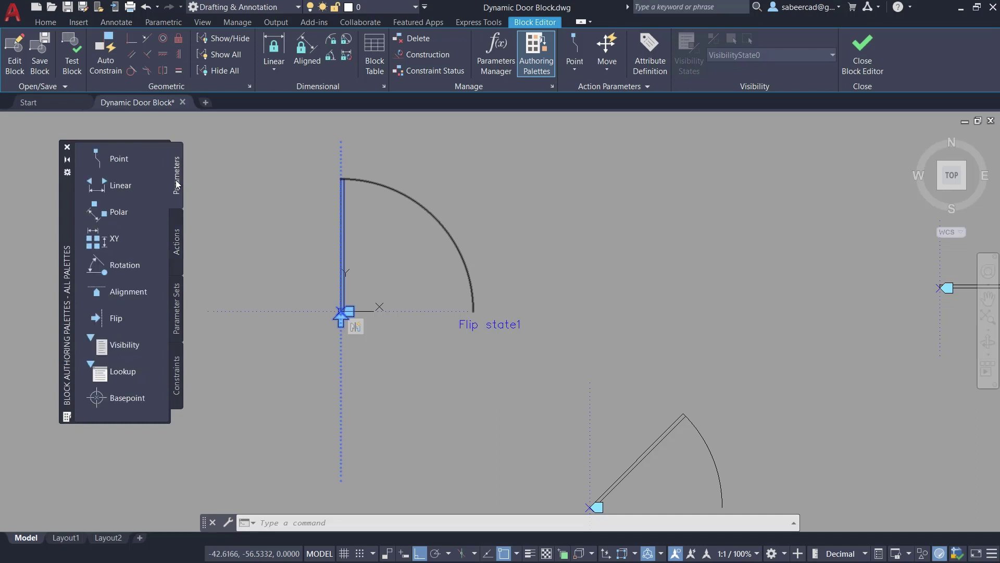
{"action": "left_click", "coordinate": [116, 318]}
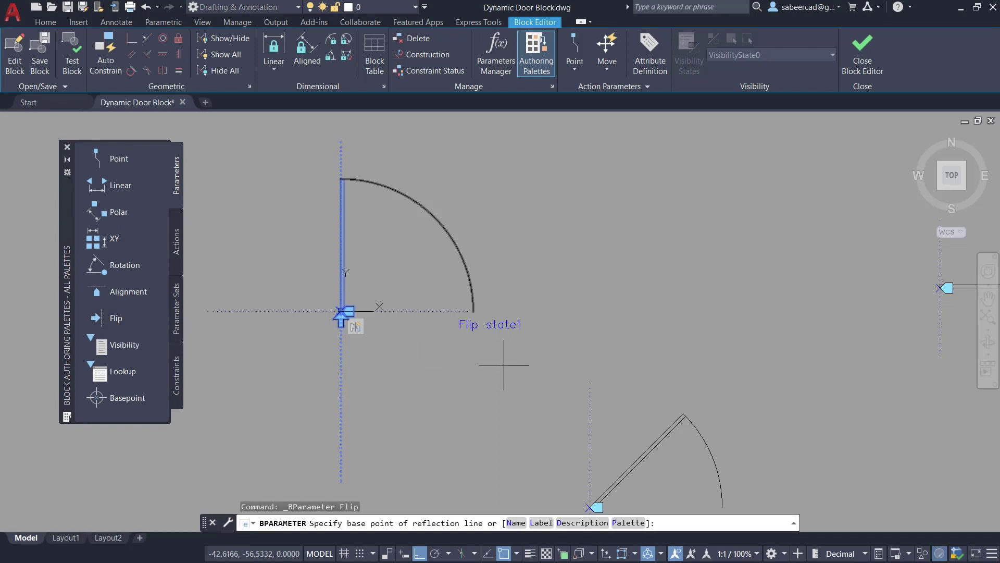
{"action": "key", "text": "F8"}
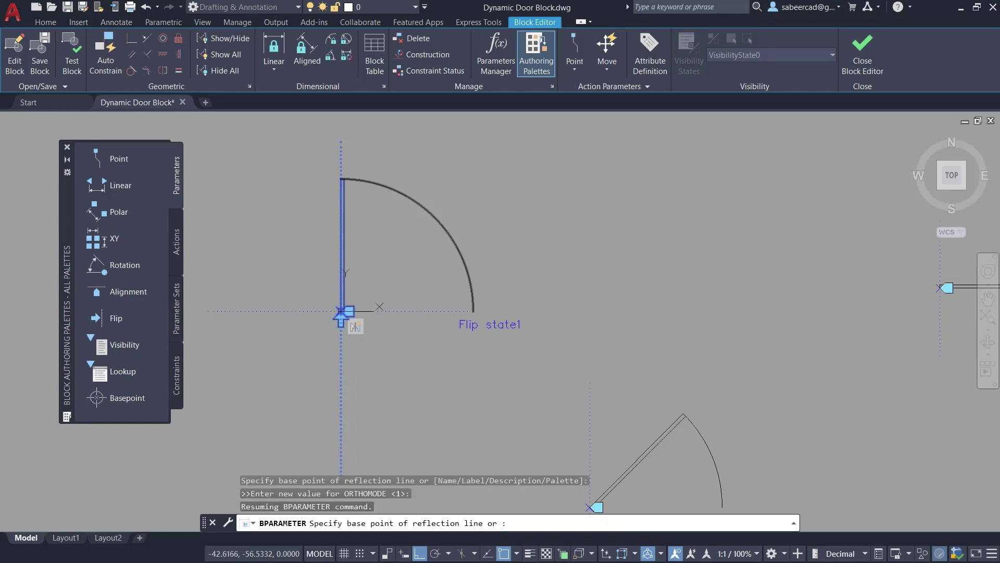
{"action": "right_click", "coordinate": [472, 163], "text": "shift"}
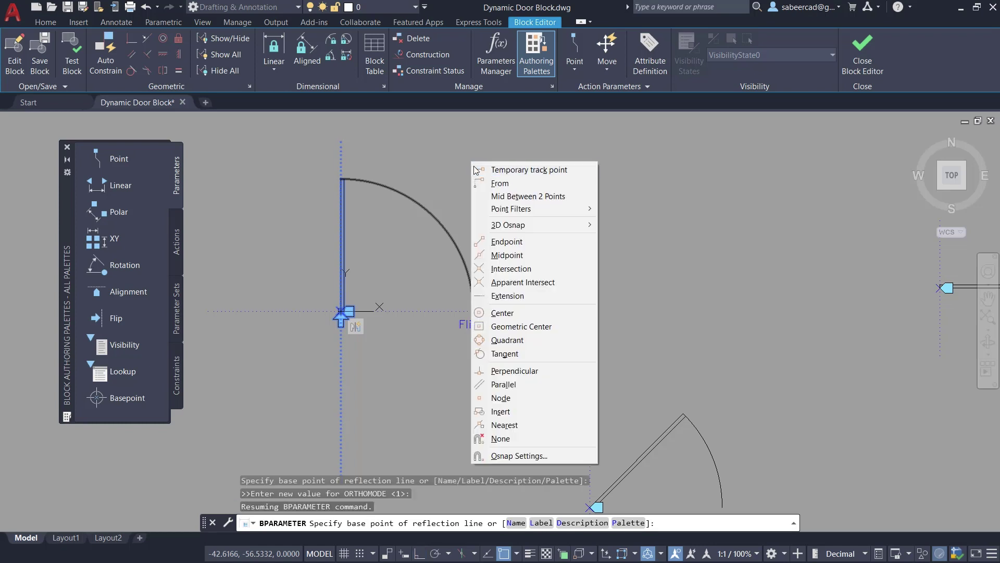
{"action": "left_click", "coordinate": [509, 198]}
{"action": "scroll", "coordinate": [344, 397], "scroll_direction": "up", "scroll_amount": 3}
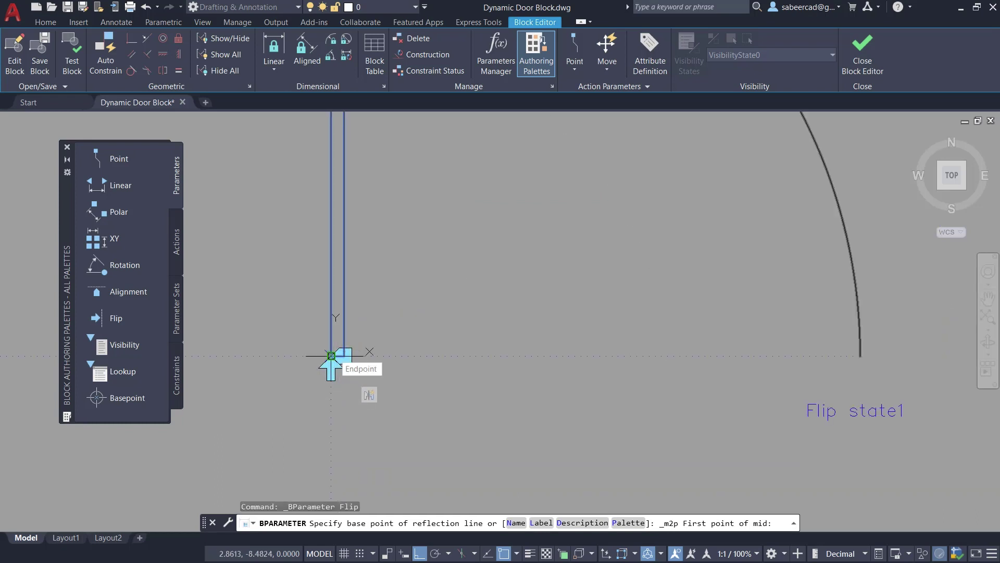
{"action": "left_click", "coordinate": [331, 355]}
{"action": "scroll", "coordinate": [333, 354], "scroll_direction": "down", "scroll_amount": 3}
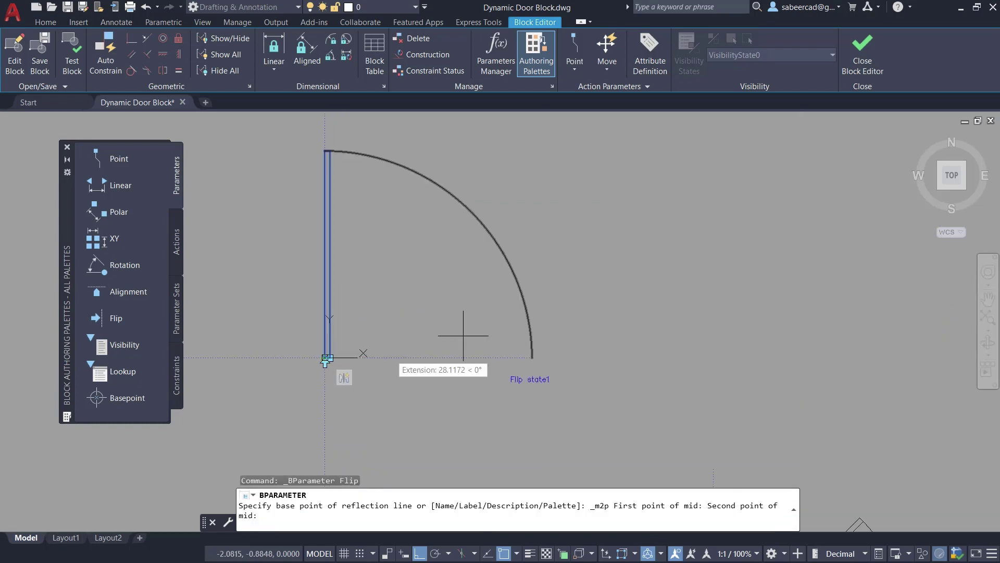
{"action": "left_click", "coordinate": [532, 357]}
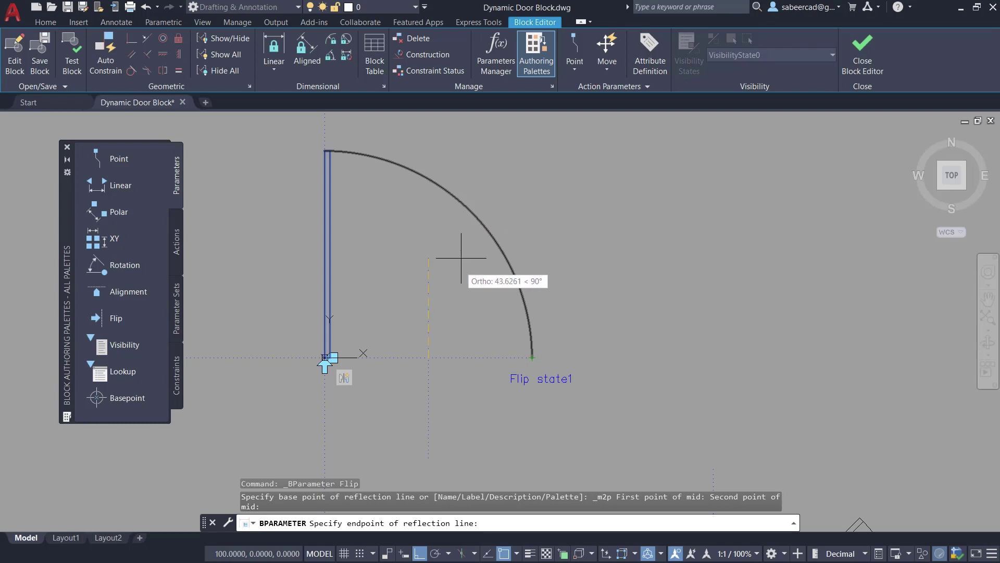
{"action": "left_click", "coordinate": [443, 155]}
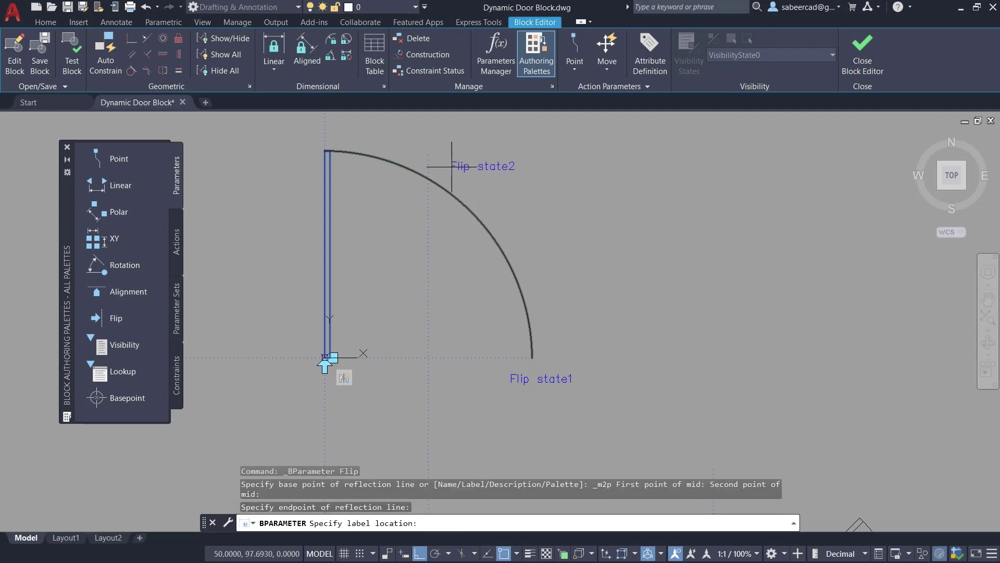
{"action": "left_click", "coordinate": [452, 167]}
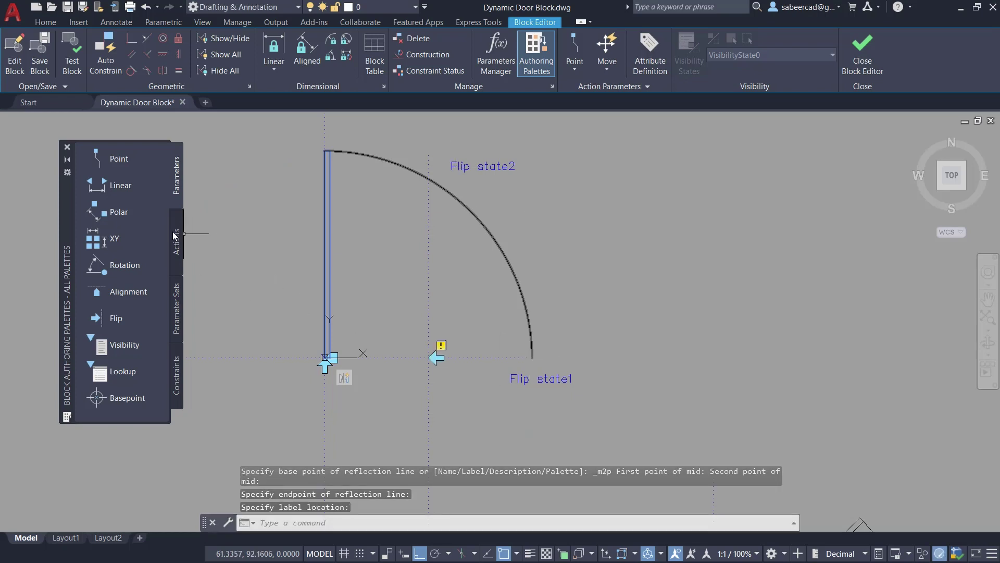
Assign a flip action to the fully open door's vertical-line flip parameter, including the whole door and its parameters in the selection set
{"action": "left_click", "coordinate": [175, 237]}
{"action": "left_click", "coordinate": [112, 291]}
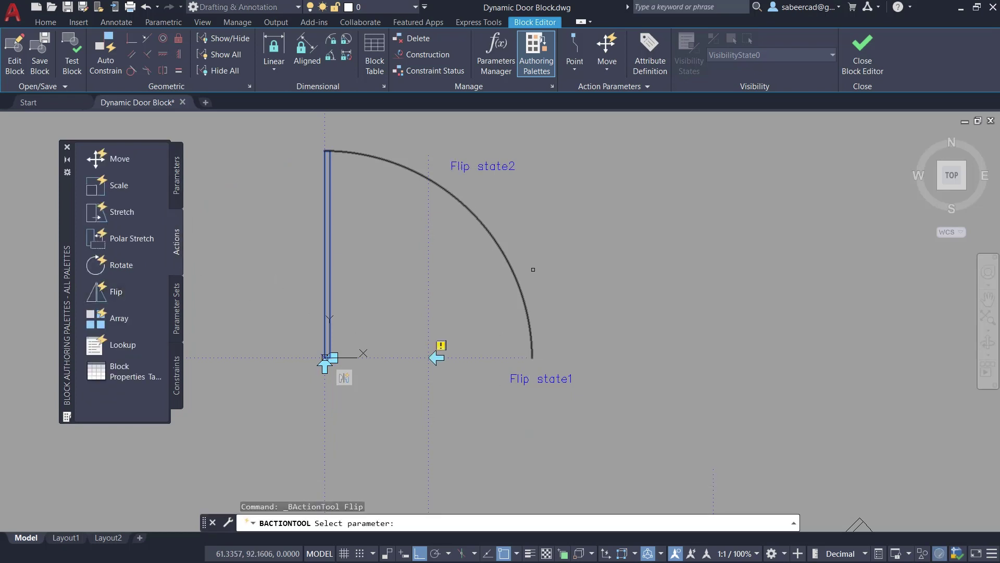
{"action": "left_click", "coordinate": [492, 168]}
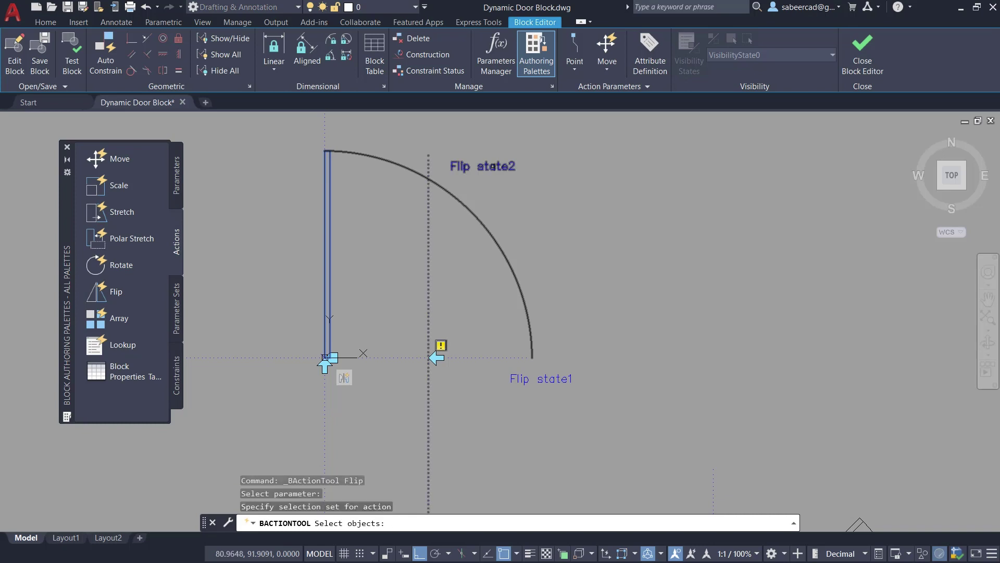
{"action": "left_click", "coordinate": [587, 154]}
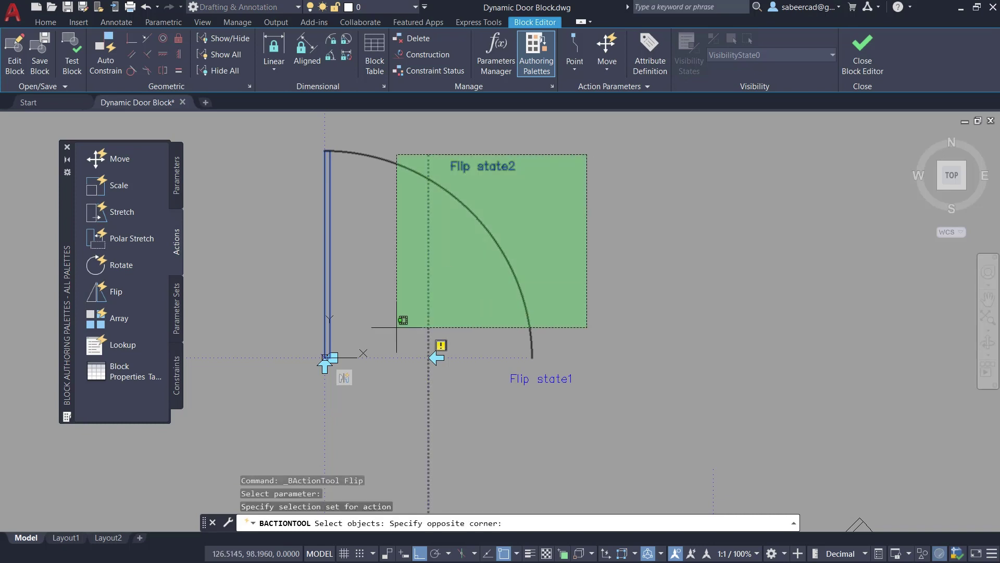
{"action": "left_click", "coordinate": [276, 388]}
{"action": "key", "text": "Return"}
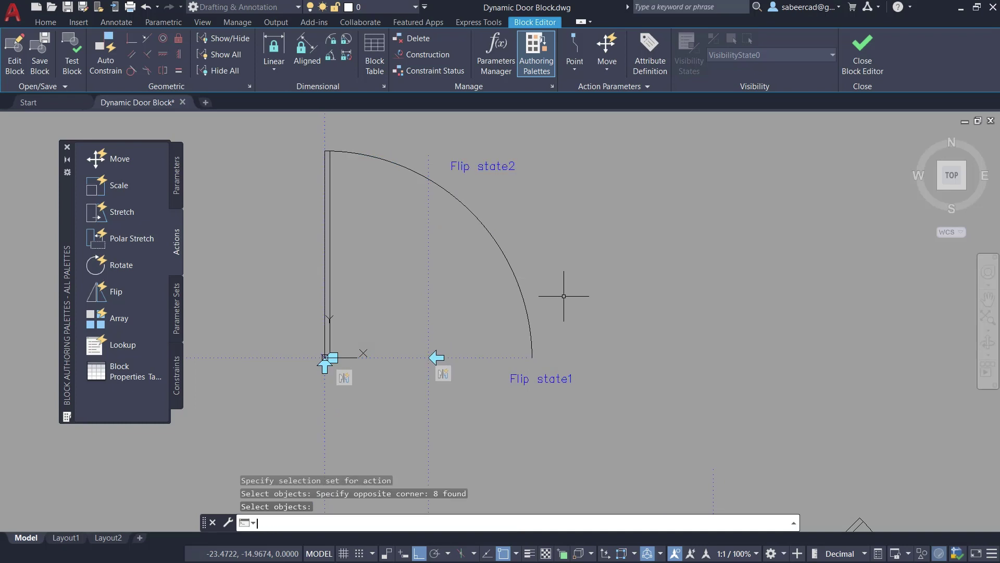
Move the flip grip at the fully open door's hinge corner slightly to the right, clear of the alignment grip
{"action": "scroll", "coordinate": [344, 323], "scroll_direction": "up", "scroll_amount": 1}
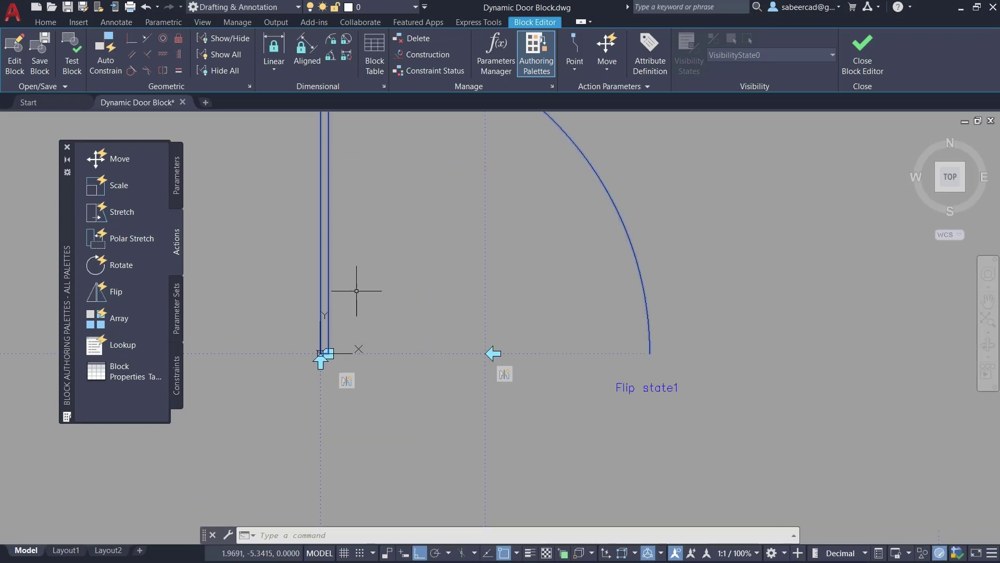
{"action": "left_click", "coordinate": [51, 25]}
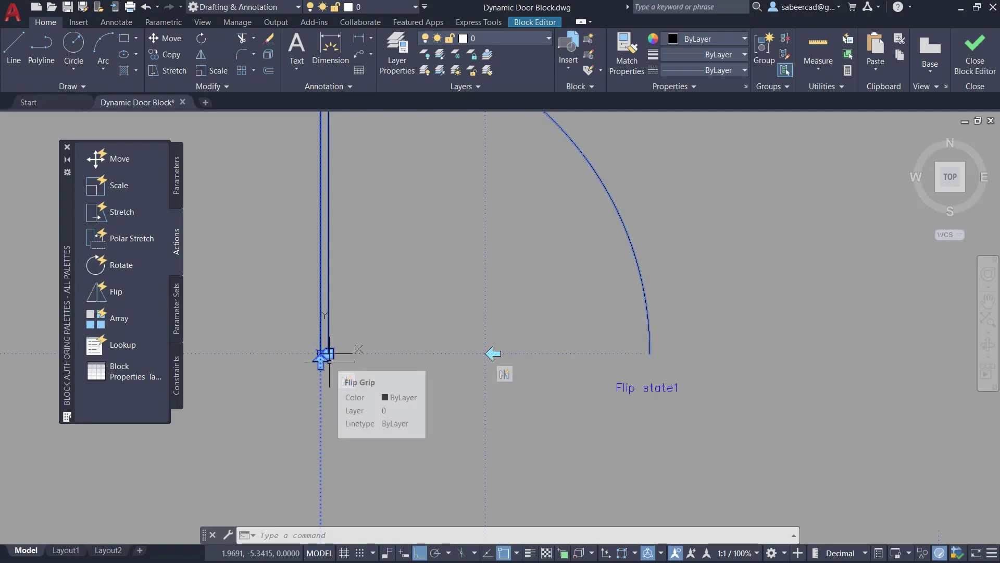
{"action": "scroll", "coordinate": [292, 234], "scroll_direction": "down", "scroll_amount": 4}
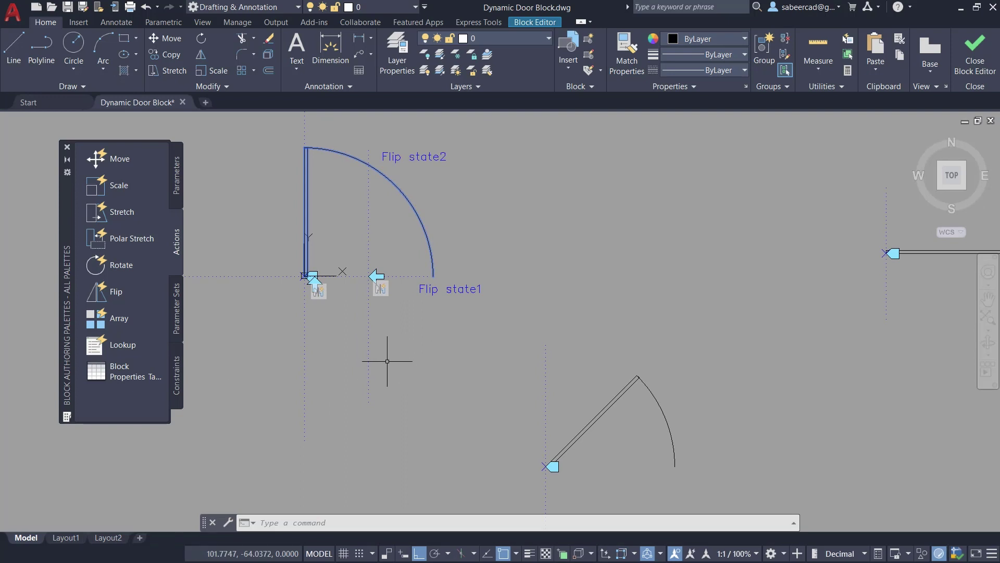
{"action": "middle_click_drag", "start_coordinate": [630, 464], "coordinate": [592, 474]}
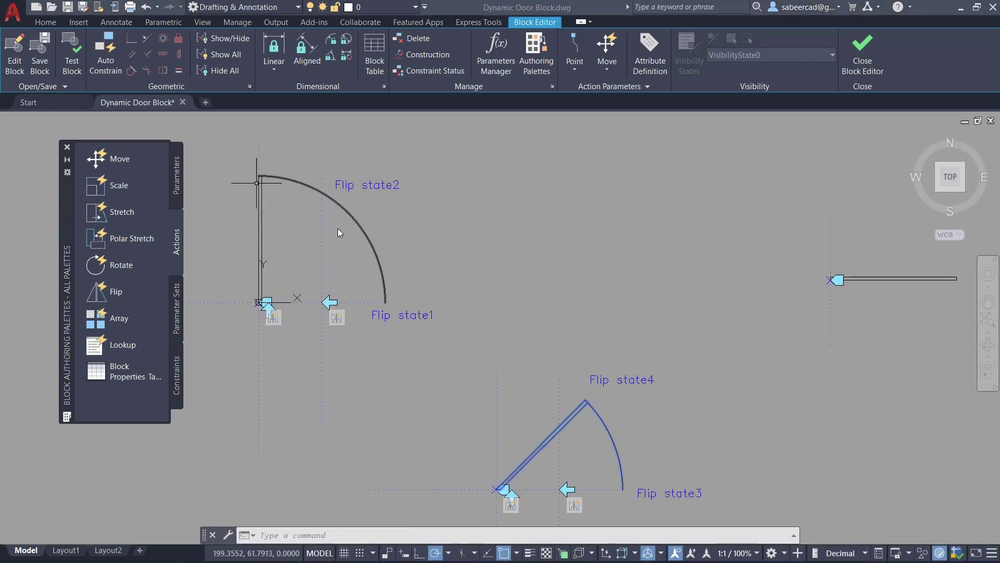
Test the block by flipping the fully open door back and forth across both of its reflection lines
{"action": "left_click", "coordinate": [75, 66]}
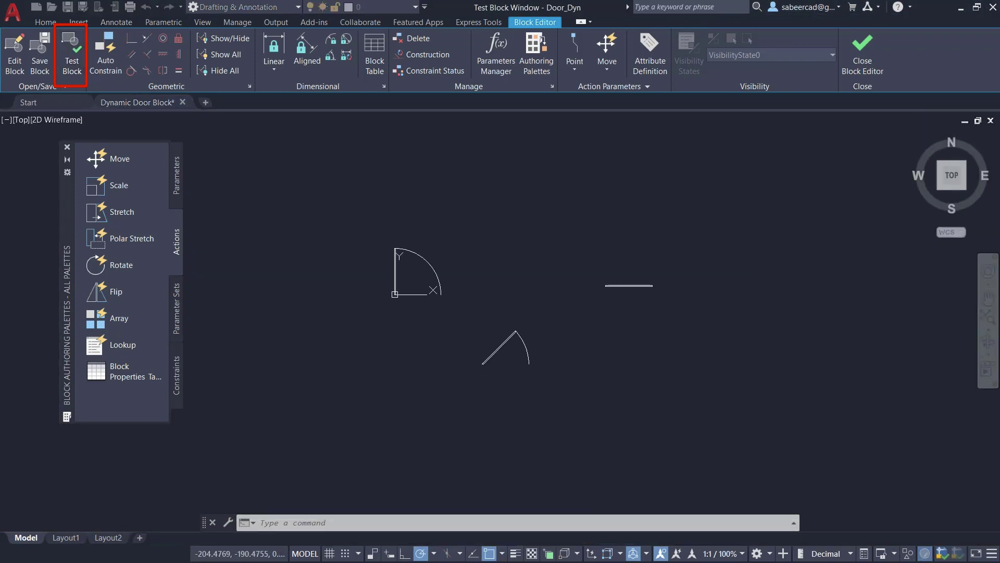
{"action": "key", "text": "ctrl+a"}
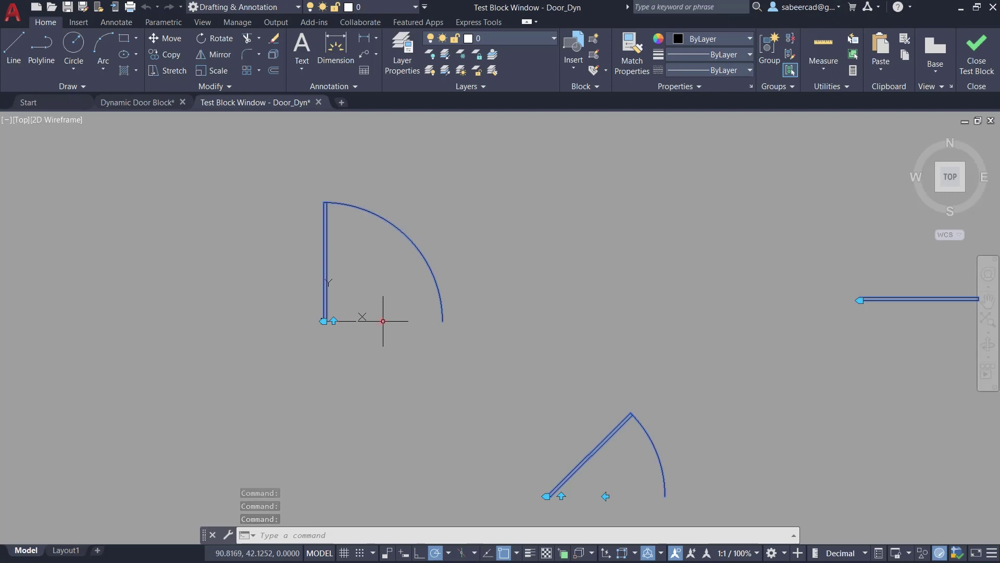
{"action": "left_click", "coordinate": [382, 321]}
{"action": "left_click", "coordinate": [382, 320]}
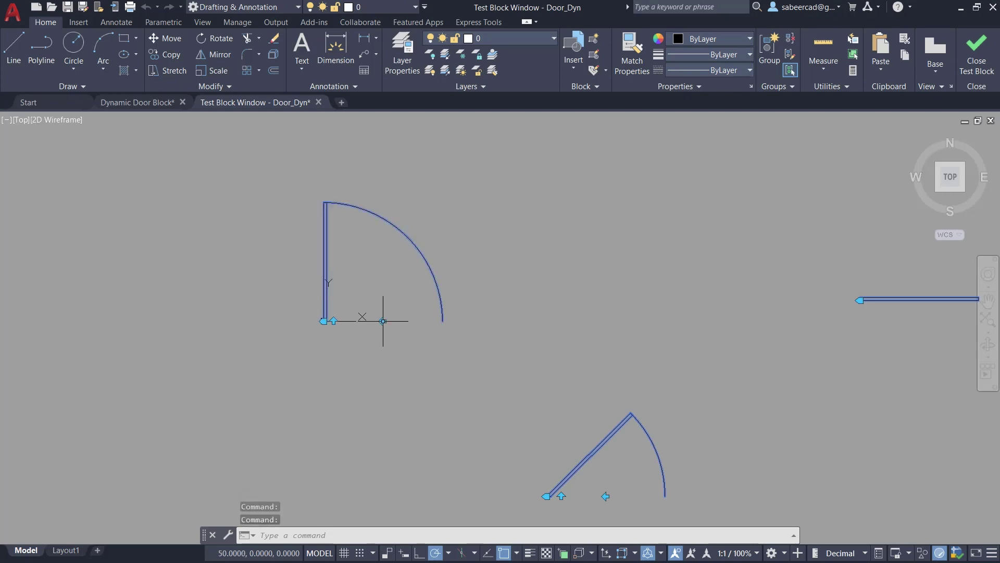
{"action": "left_click", "coordinate": [382, 321]}
{"action": "left_click", "coordinate": [383, 321]}
{"action": "left_click", "coordinate": [383, 321]}
{"action": "left_click", "coordinate": [383, 321]}
{"action": "left_click", "coordinate": [333, 321]}
{"action": "left_click", "coordinate": [333, 321]}
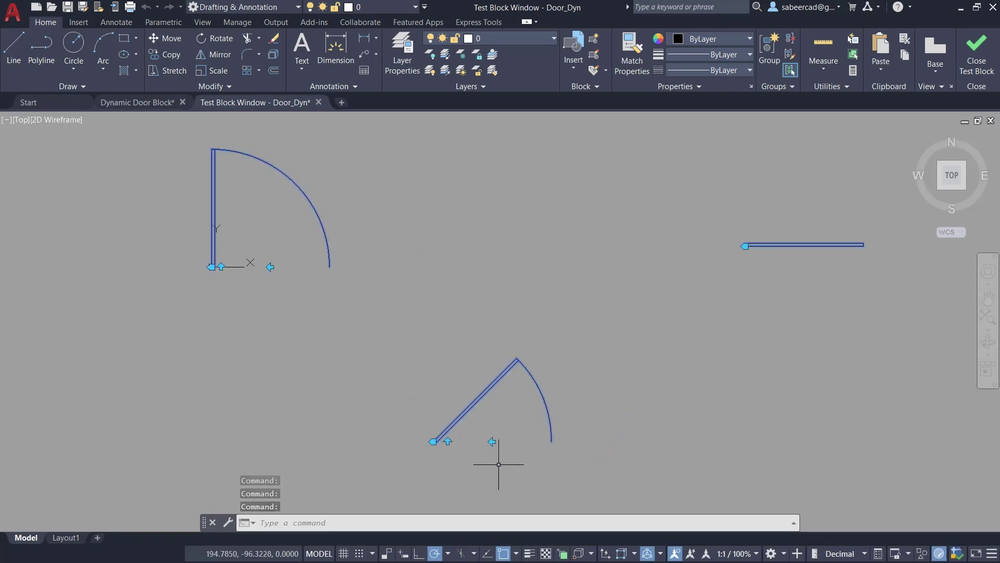
Test both flips of the half-open door back and forth, and close the test block window
{"action": "left_click", "coordinate": [492, 441]}
{"action": "left_click", "coordinate": [492, 441]}
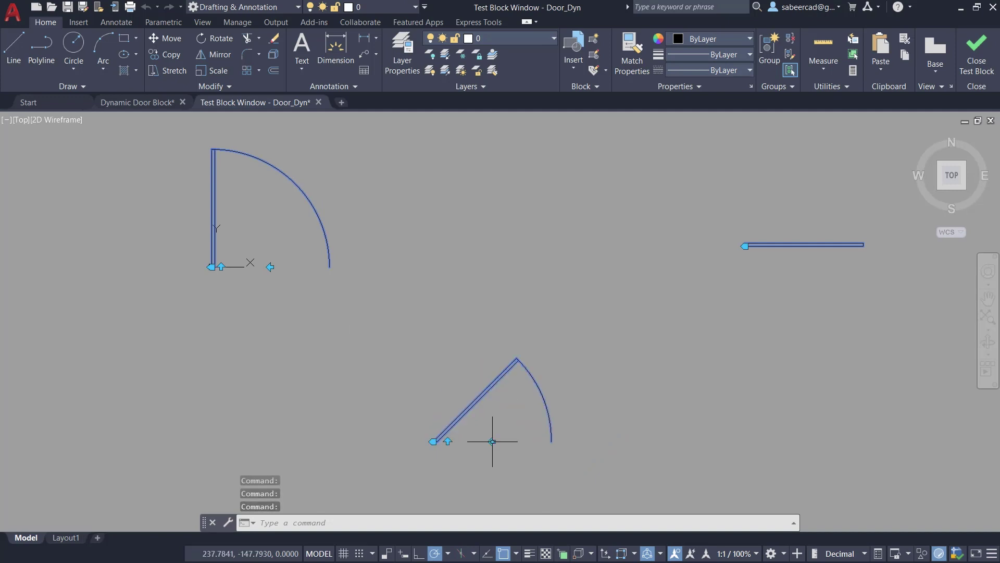
{"action": "left_click", "coordinate": [448, 441]}
{"action": "left_click", "coordinate": [448, 441]}
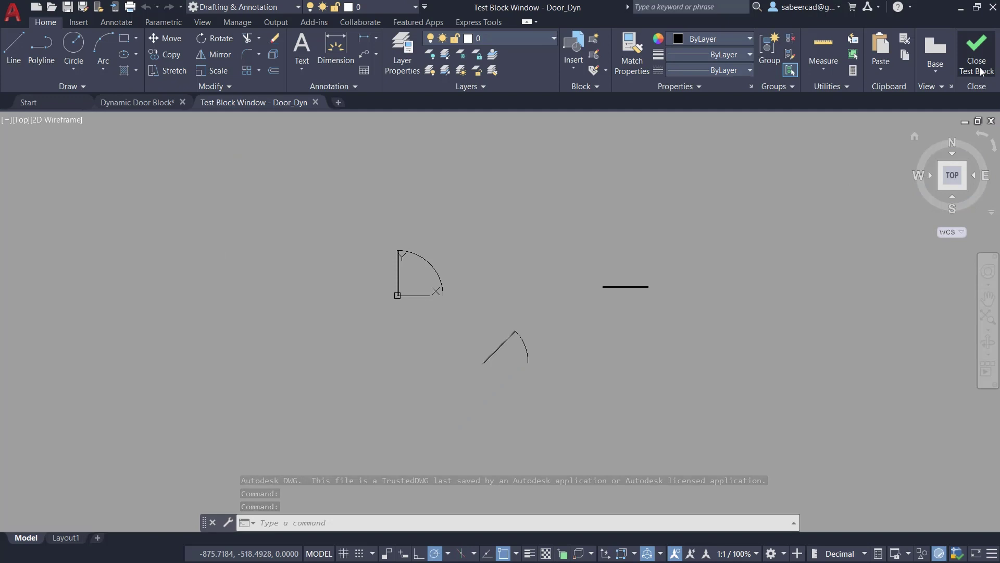
{"action": "left_click", "coordinate": [979, 68]}
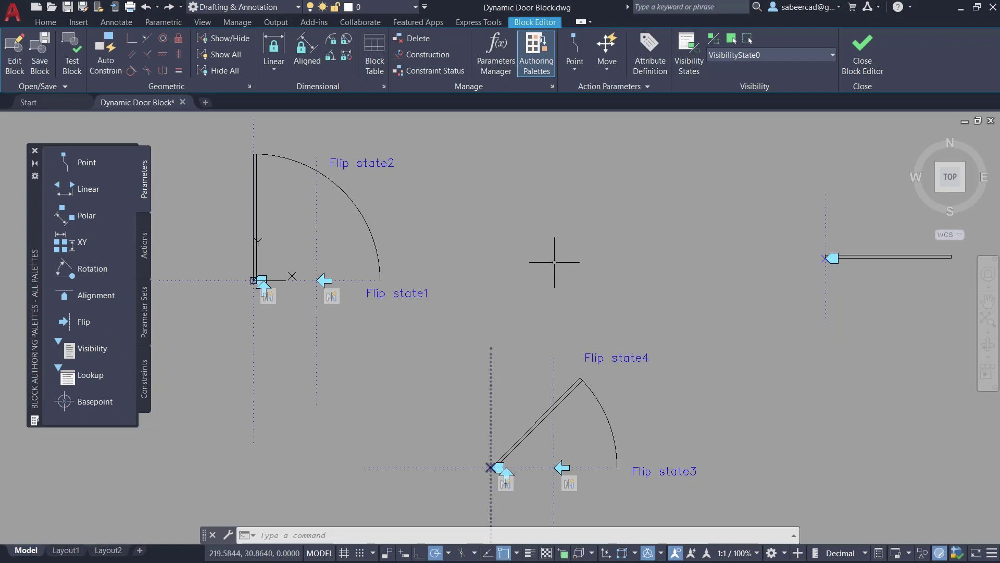
Add a visibility parameter just above and left of the fully open door, and open the visibility states manager
{"action": "left_click", "coordinate": [82, 354]}
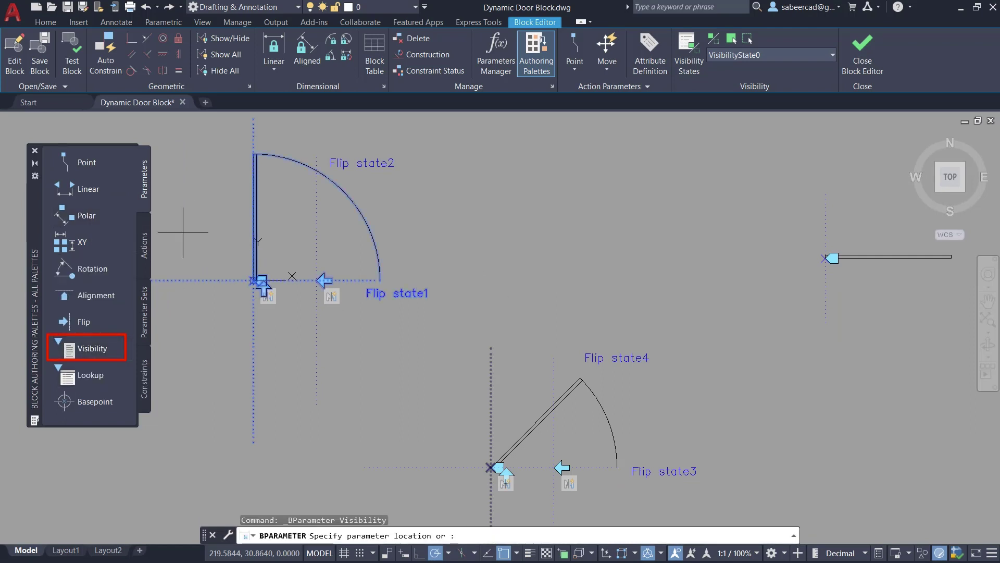
{"action": "left_click", "coordinate": [184, 132]}
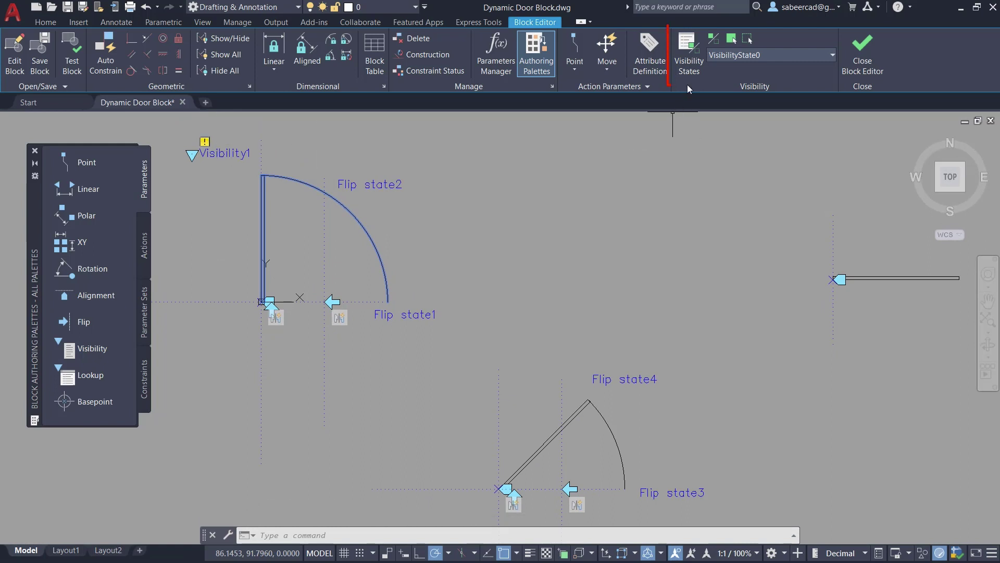
{"action": "left_click", "coordinate": [693, 64]}
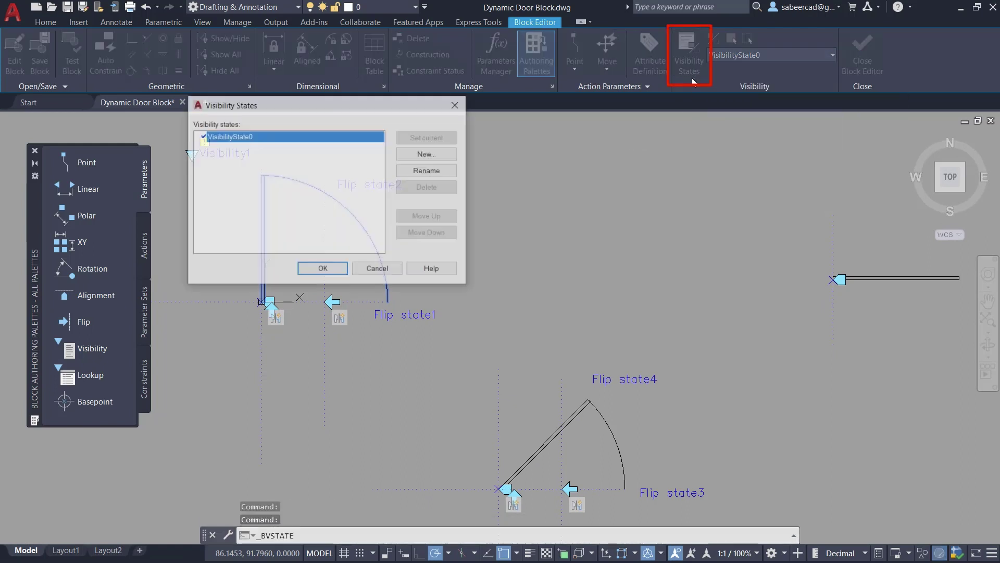
{"action": "left_click_drag", "start_coordinate": [317, 110], "coordinate": [535, 123]}
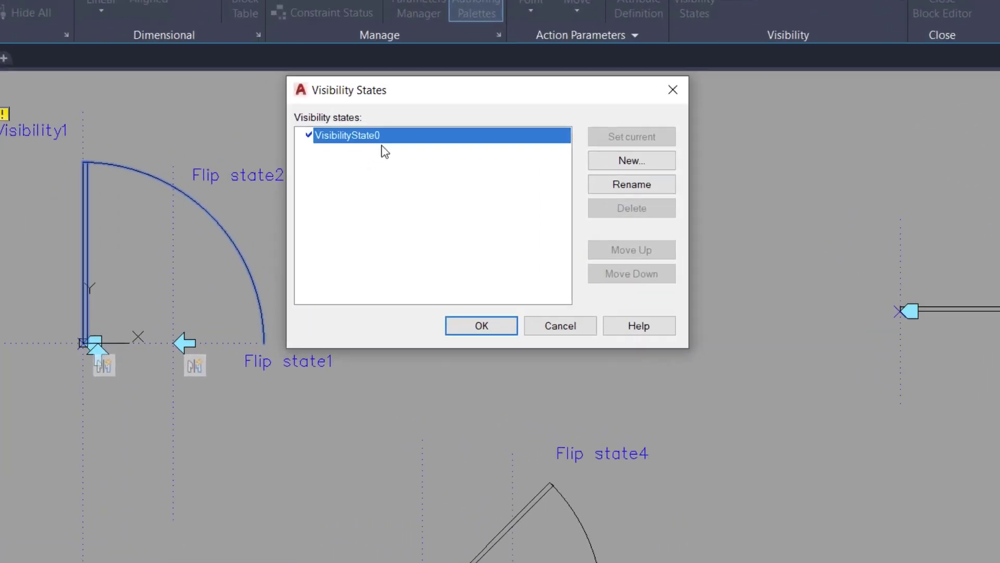
{"action": "mouse_move", "coordinate": [384, 151]}
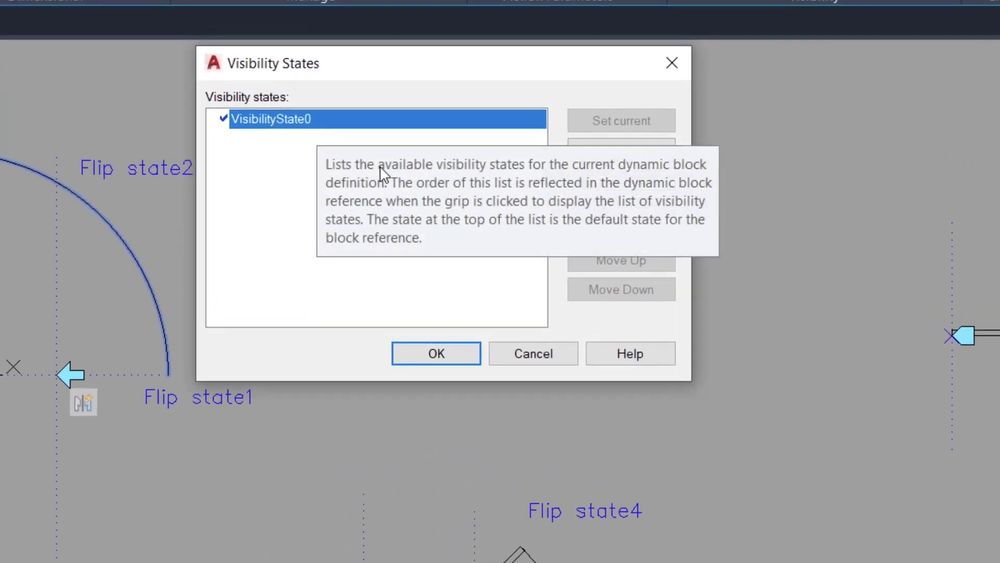
Create a visibility state named Open, leaving the visibility of existing objects unchanged
{"action": "left_click", "coordinate": [594, 148]}
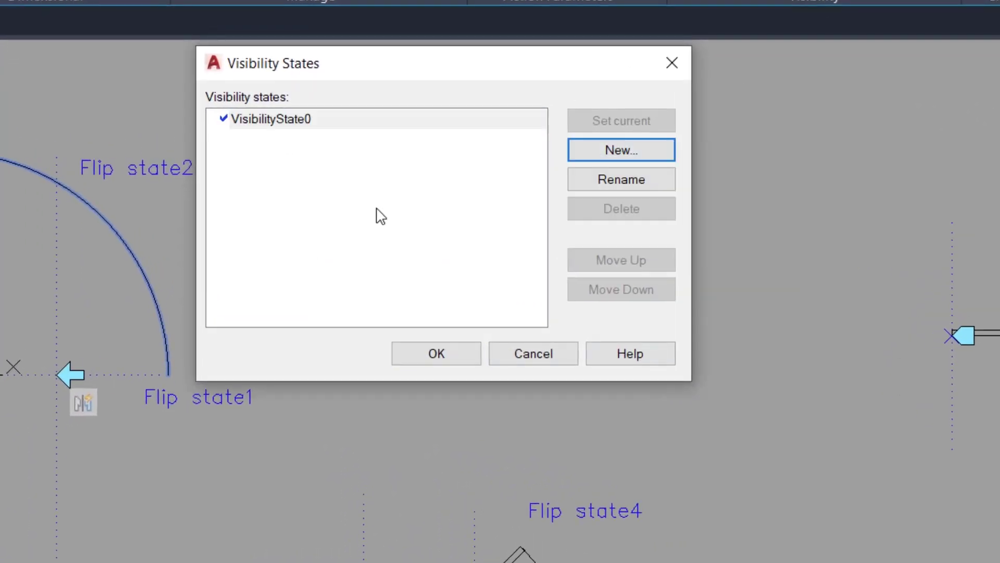
{"action": "left_click", "coordinate": [632, 150]}
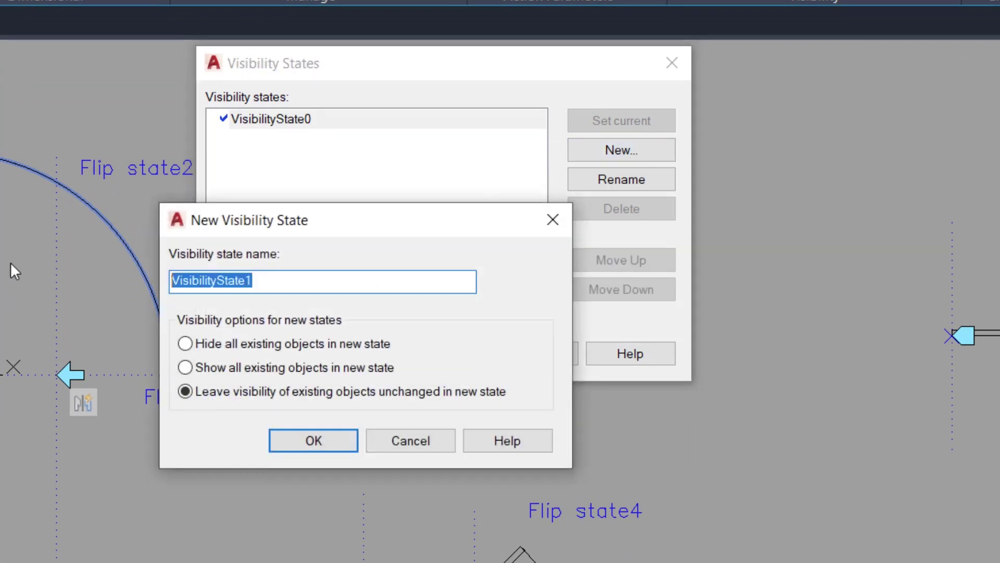
{"action": "type", "text": "Open"}
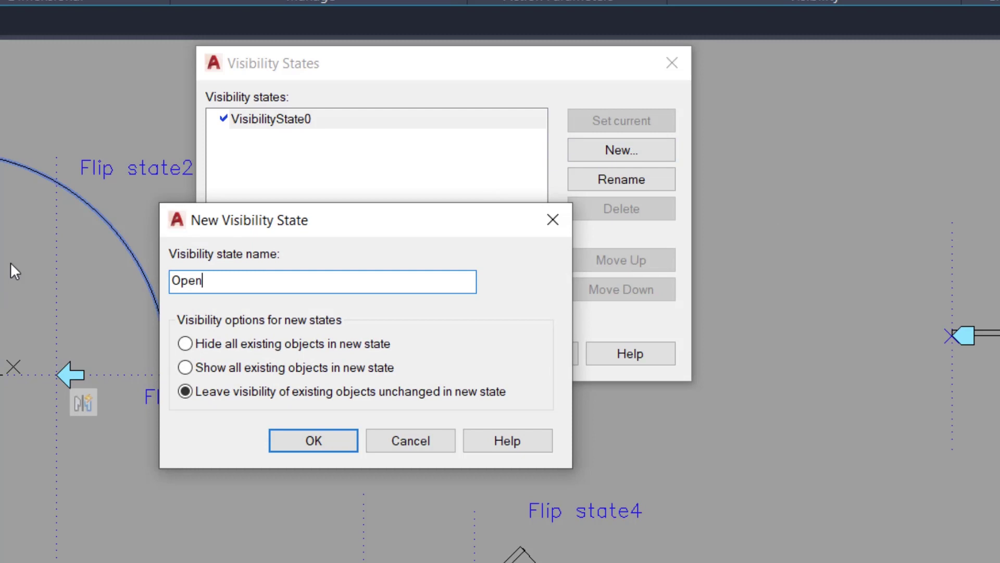
{"action": "left_click", "coordinate": [329, 444]}
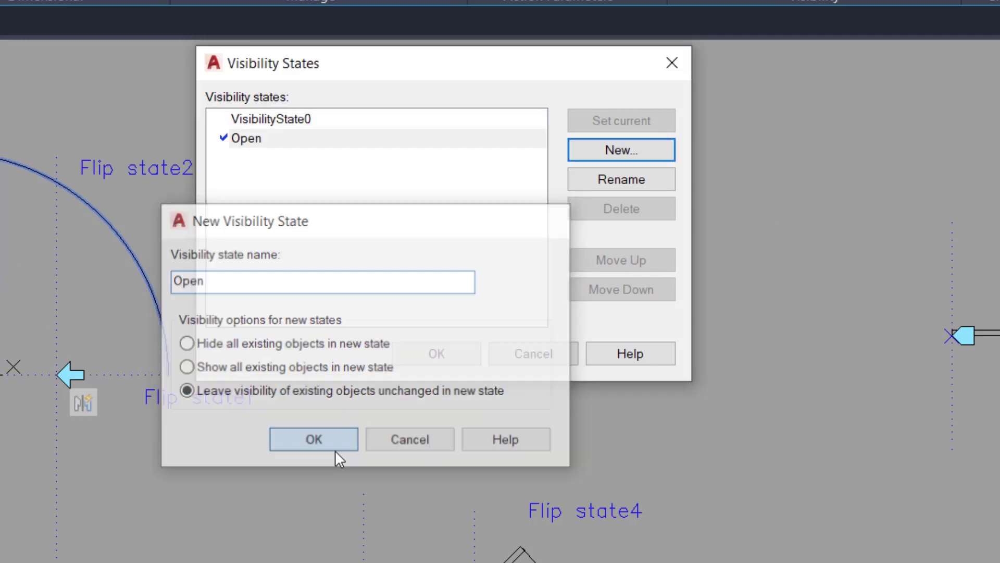
Create a visibility state named Half Open, leaving the visibility of existing objects unchanged
{"action": "left_click", "coordinate": [623, 152]}
{"action": "left_click_drag", "start_coordinate": [297, 282], "coordinate": [29, 295]}
{"action": "type", "text": "Half Ope"}
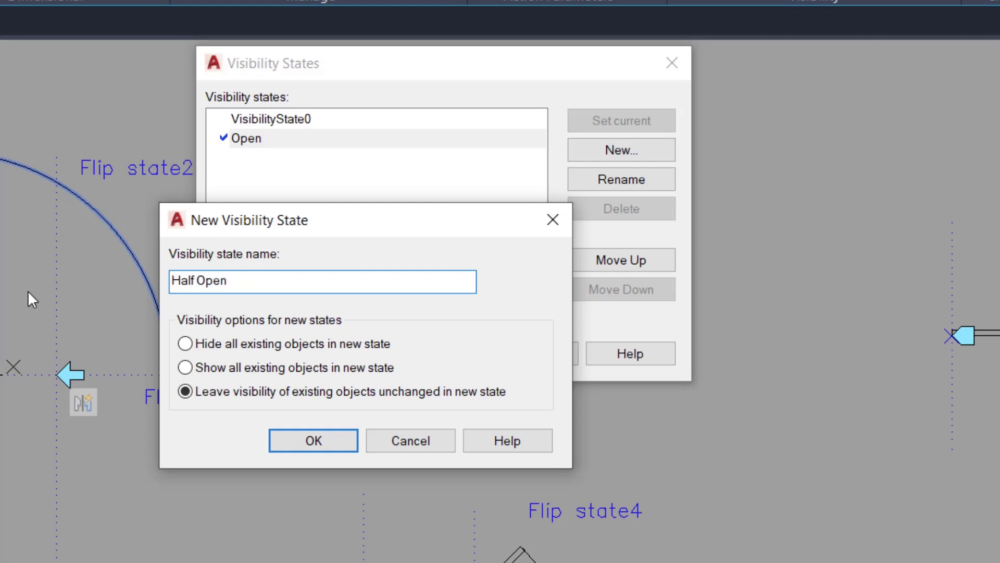
{"action": "left_click", "coordinate": [307, 440]}
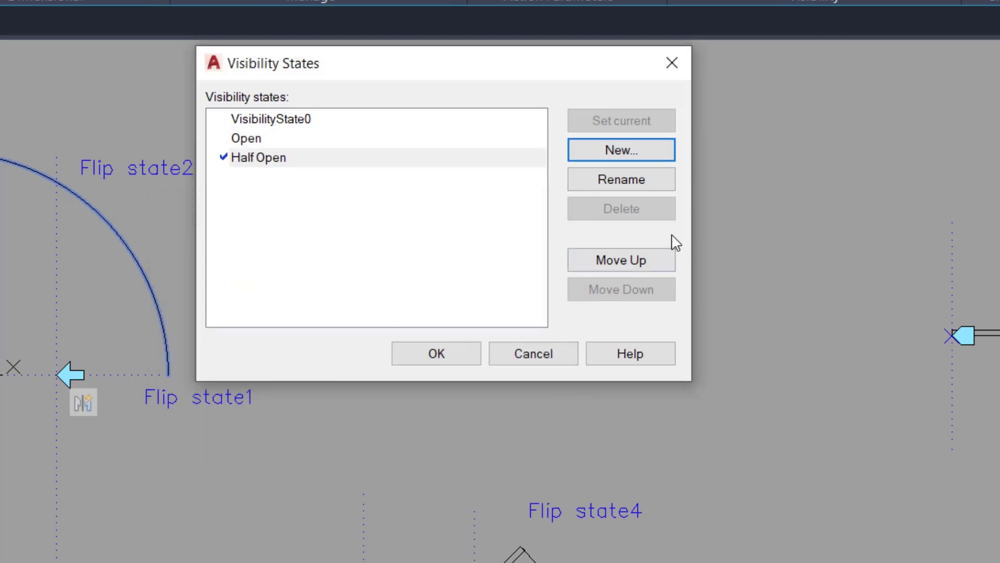
Create a visibility state named Closed, leaving the visibility of existing objects unchanged
{"action": "left_click", "coordinate": [608, 154]}
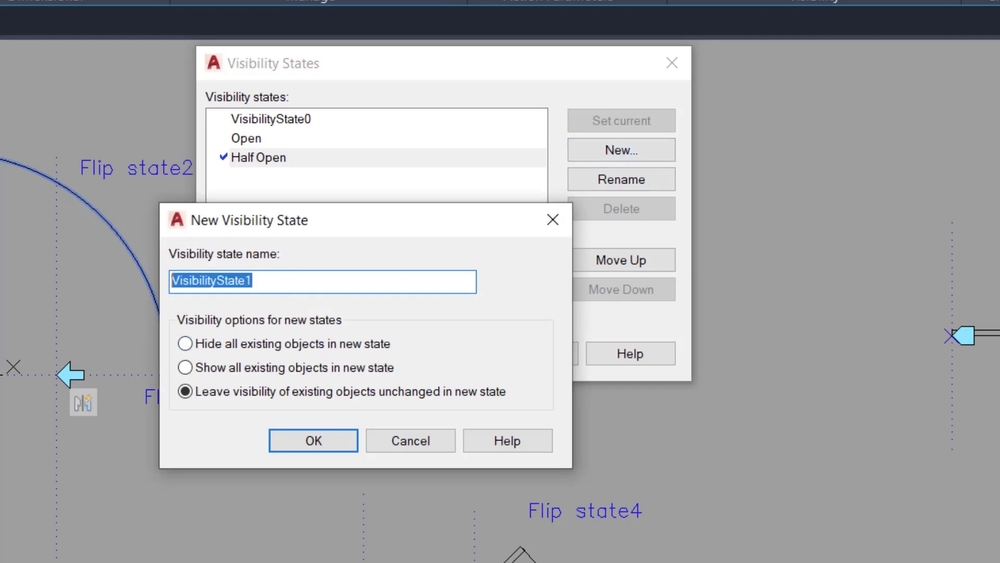
{"action": "key", "text": "BackSpace"}
{"action": "type", "text": "Closed"}
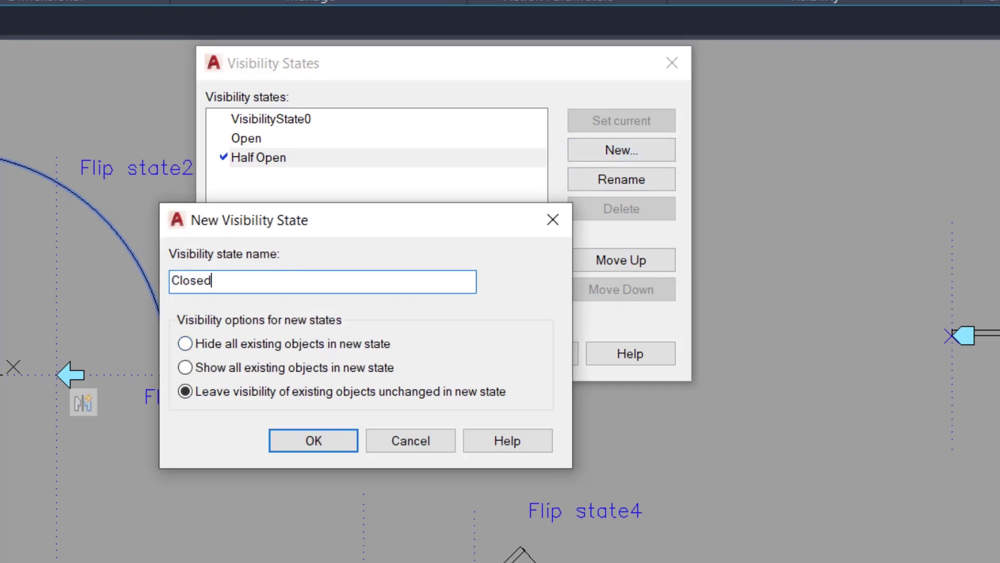
{"action": "left_click", "coordinate": [327, 442]}
Delete the default VisibilityState0 and accept the visibility states
{"action": "left_click", "coordinate": [280, 124]}
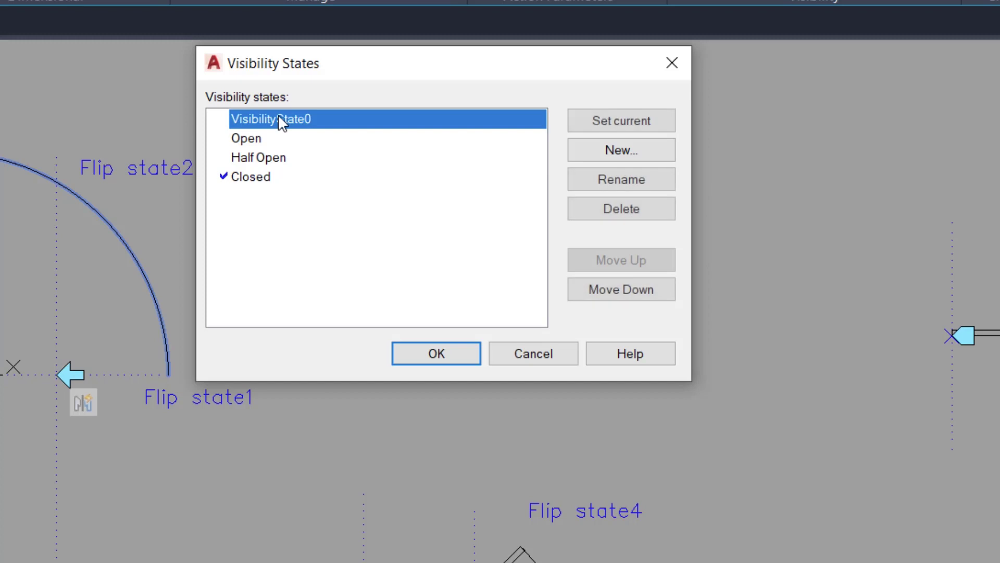
{"action": "right_click", "coordinate": [280, 119]}
{"action": "left_click", "coordinate": [337, 177]}
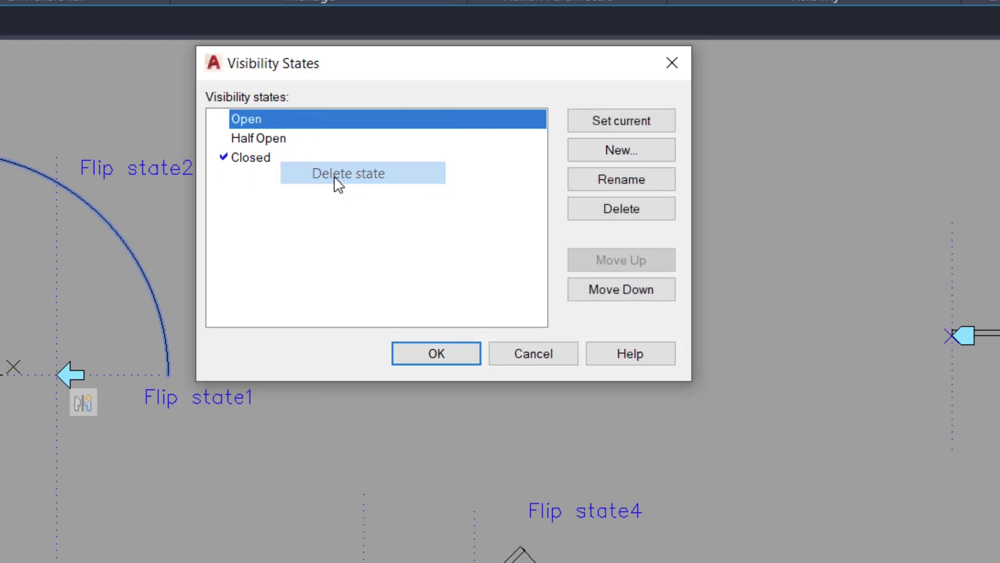
{"action": "left_click", "coordinate": [471, 359]}
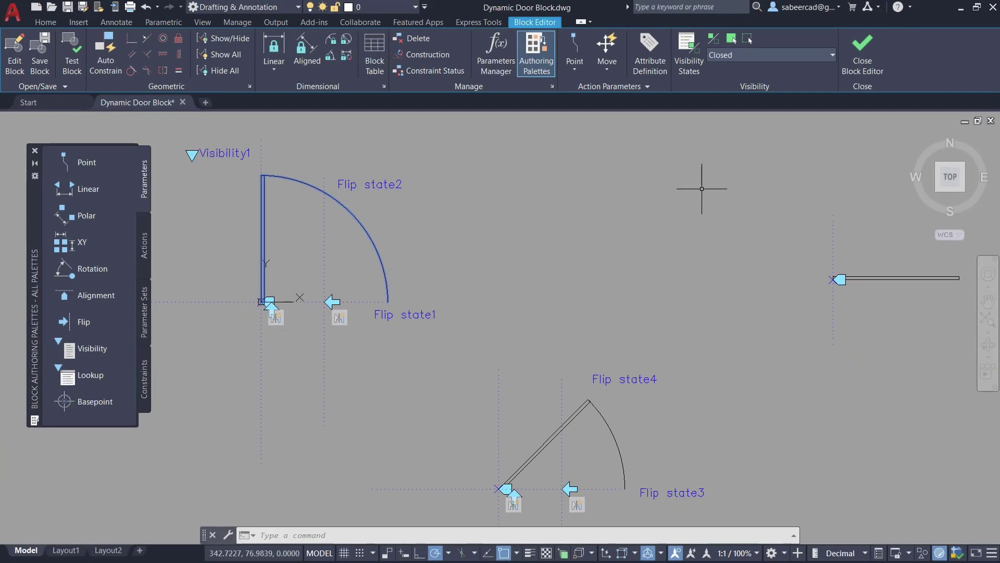
Make the Open state current and hide the half-open door with its parameters and flip actions in it
{"action": "left_click", "coordinate": [784, 58]}
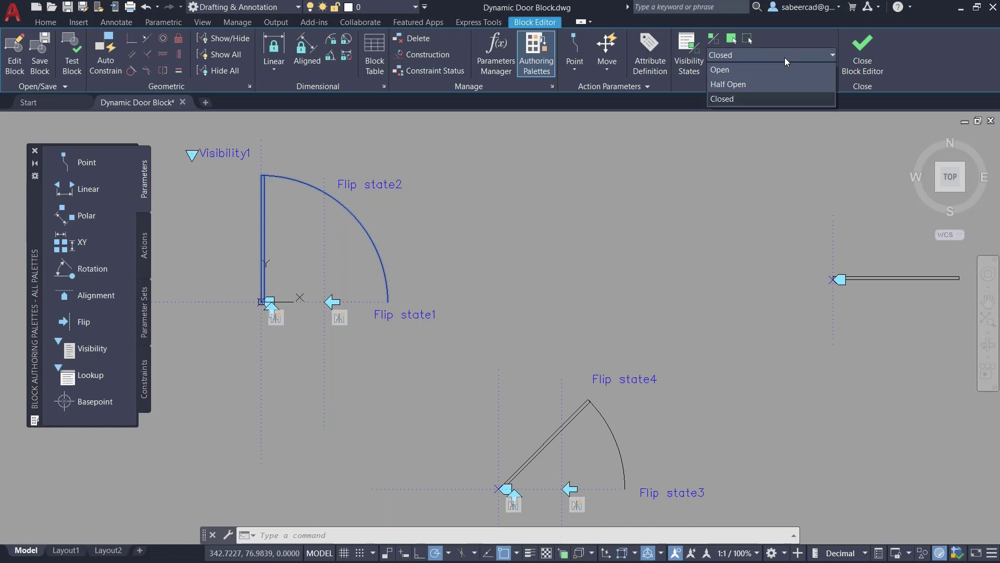
{"action": "left_click", "coordinate": [733, 69]}
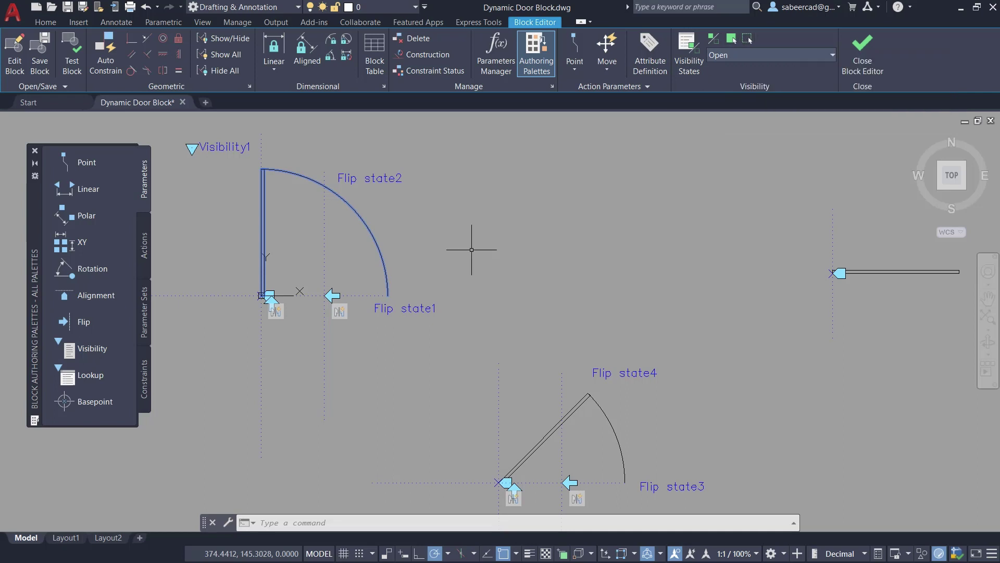
{"action": "scroll", "coordinate": [553, 275], "scroll_direction": "down", "scroll_amount": 4}
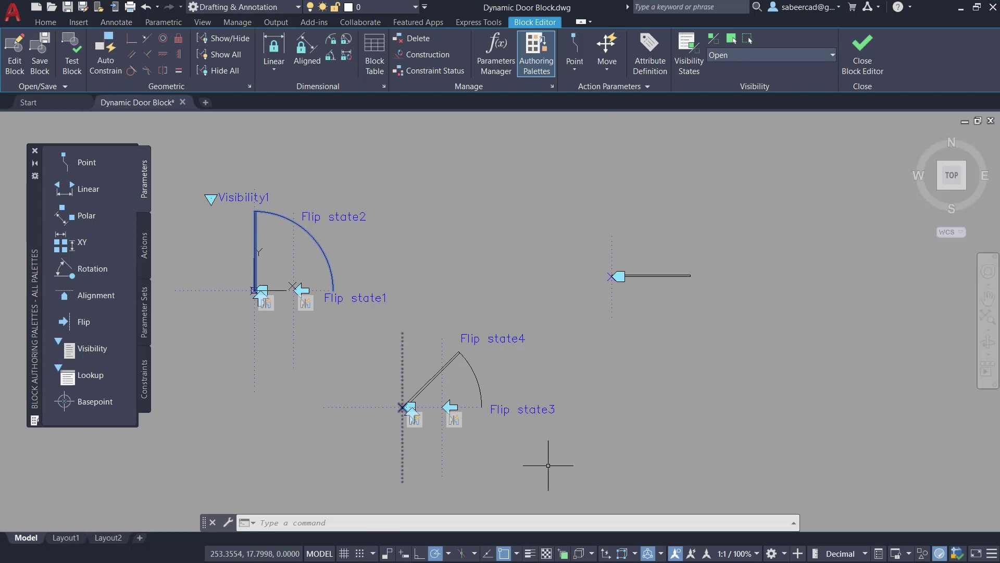
{"action": "left_click", "coordinate": [492, 409]}
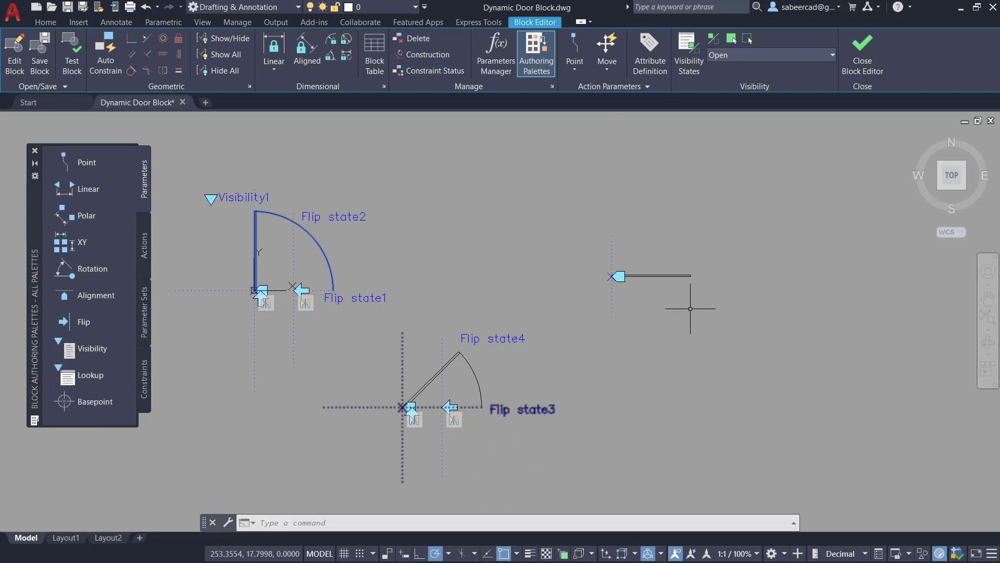
{"action": "left_click", "coordinate": [747, 39]}
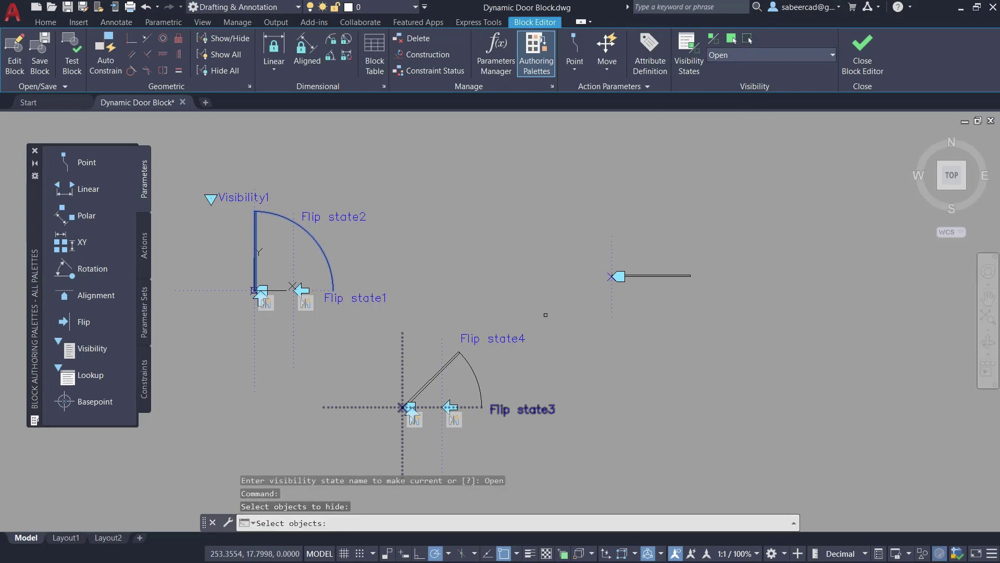
{"action": "left_click", "coordinate": [550, 300]}
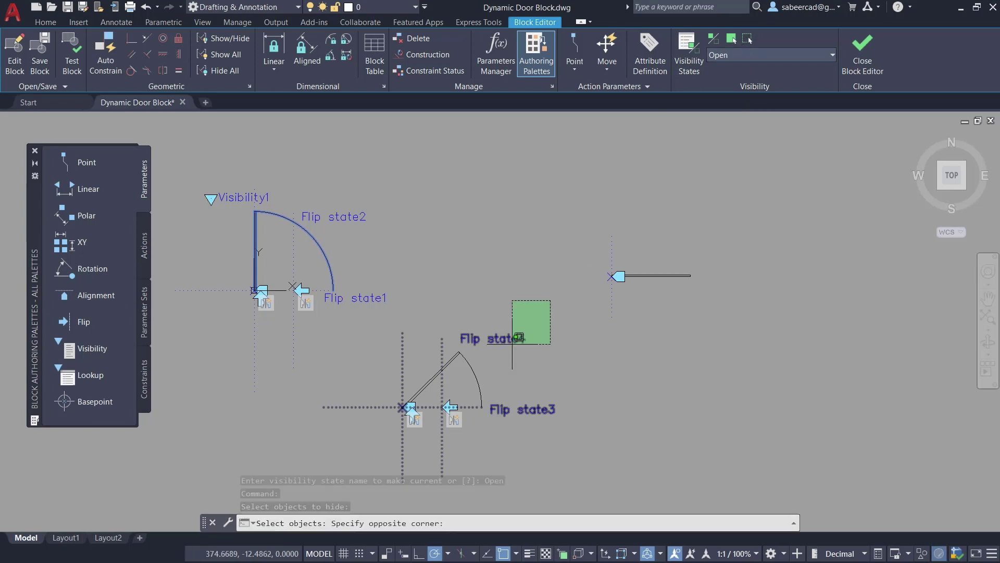
{"action": "left_click", "coordinate": [371, 464]}
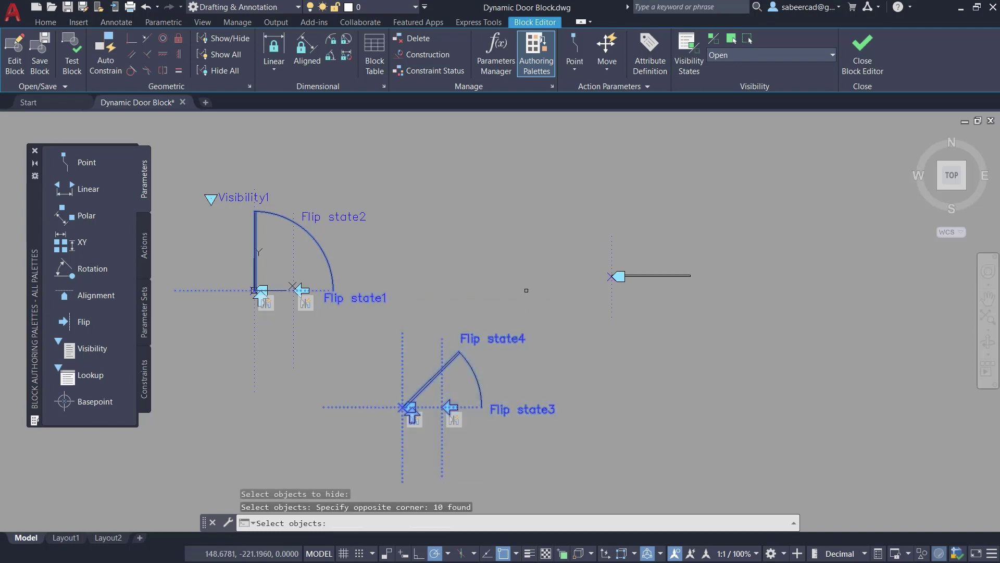
{"action": "key", "text": "Return"}
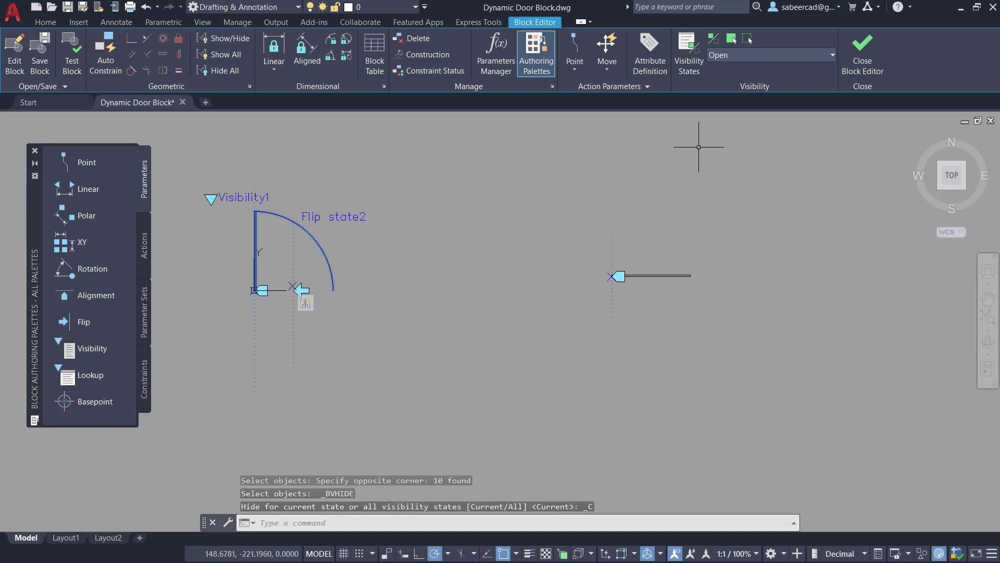
Hide the closed door and its alignment parameter in the Open state, and switch visibility mode to display hidden objects dimmed
{"action": "left_click", "coordinate": [750, 40]}
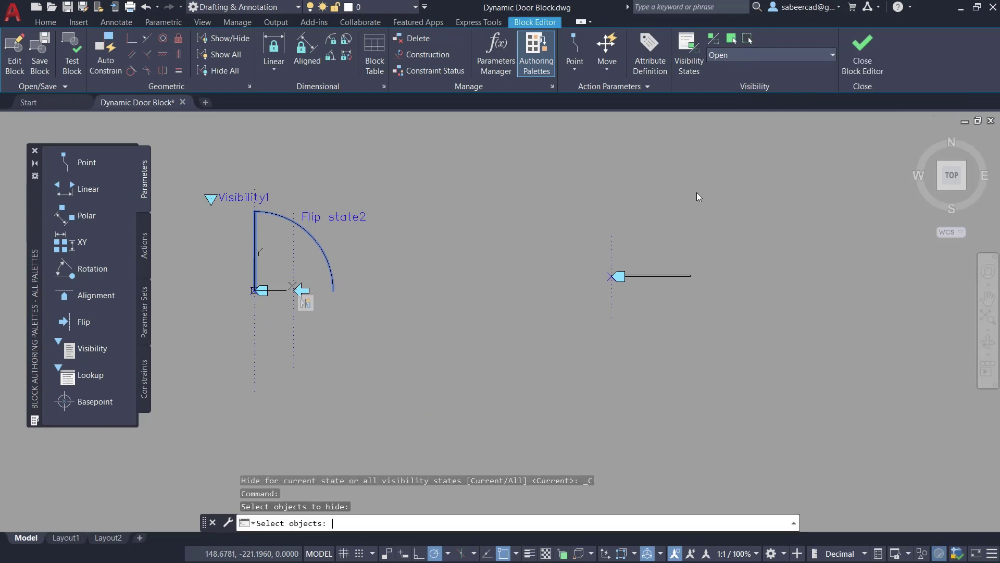
{"action": "left_click", "coordinate": [720, 221]}
{"action": "key", "text": "Escape"}
{"action": "left_click", "coordinate": [713, 214]}
{"action": "key", "text": "Escape"}
{"action": "left_click", "coordinate": [703, 241]}
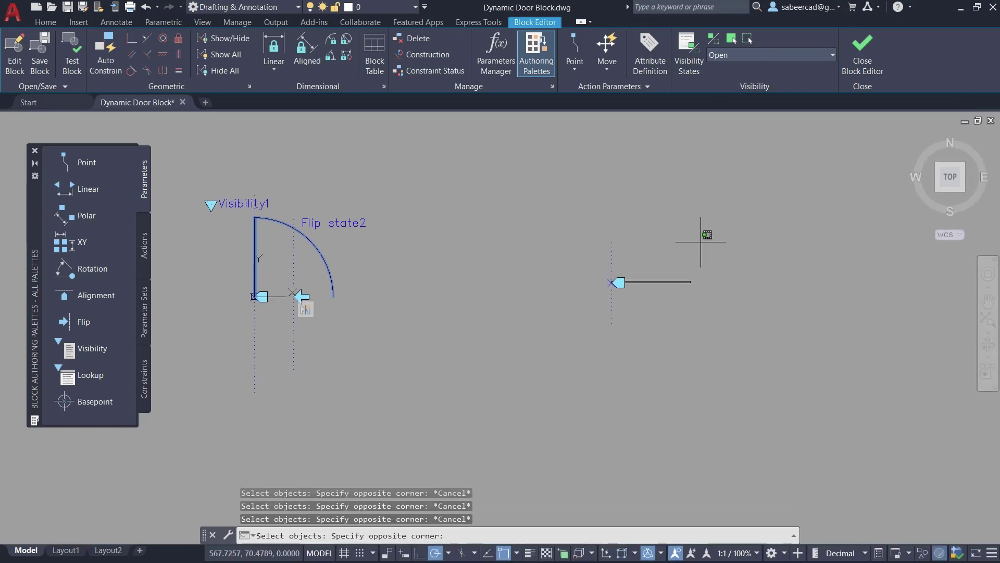
{"action": "left_click", "coordinate": [588, 314]}
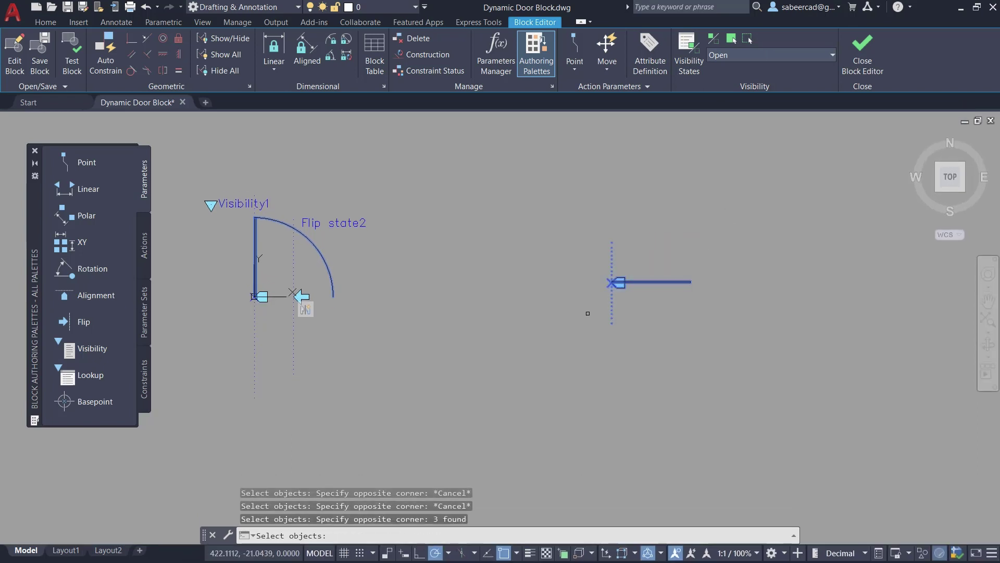
{"action": "key", "text": "Return"}
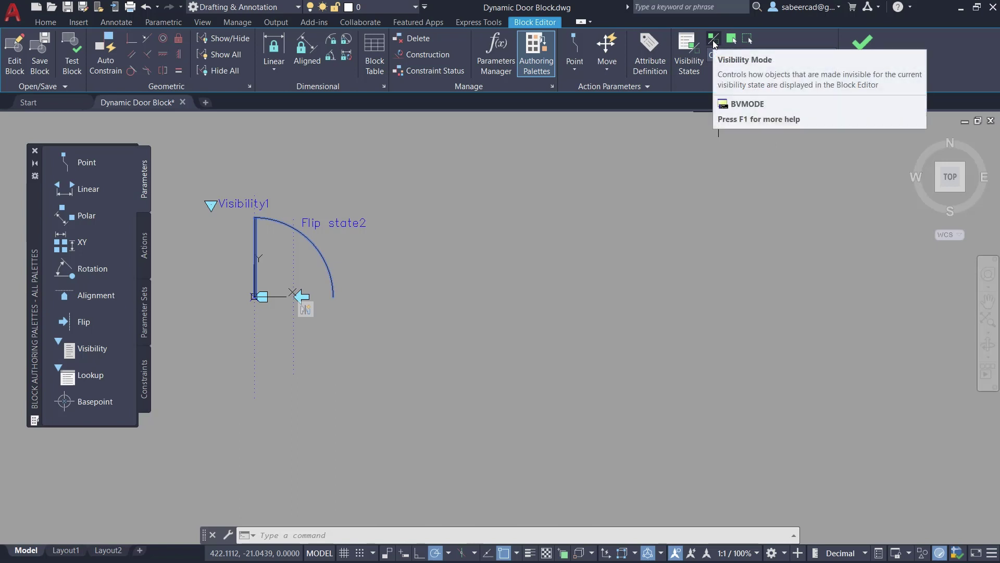
{"action": "left_click", "coordinate": [712, 39]}
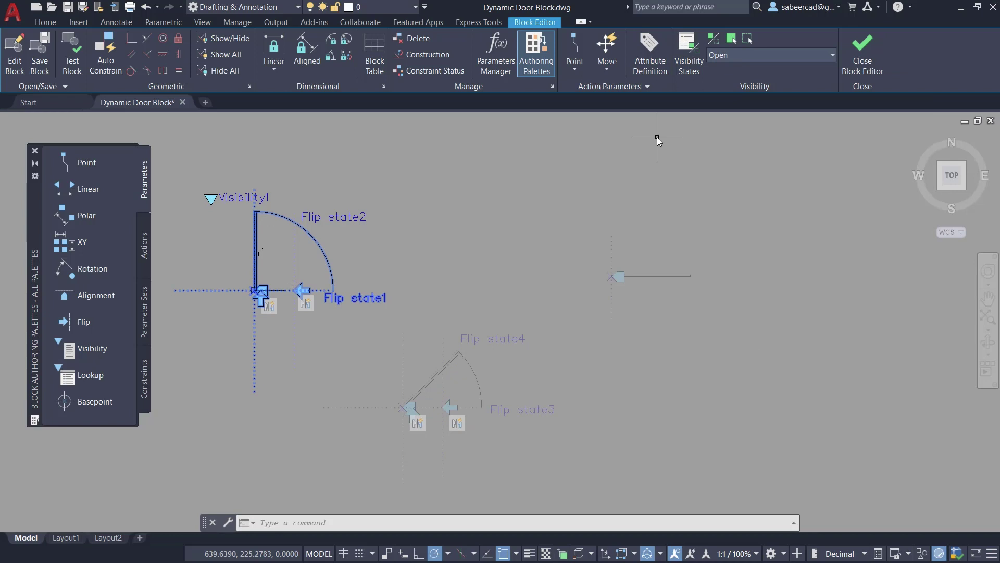
Make the Half Open state current and hide the fully open door with its parameters and flip actions in it
{"action": "left_click", "coordinate": [767, 52]}
{"action": "left_click", "coordinate": [750, 80]}
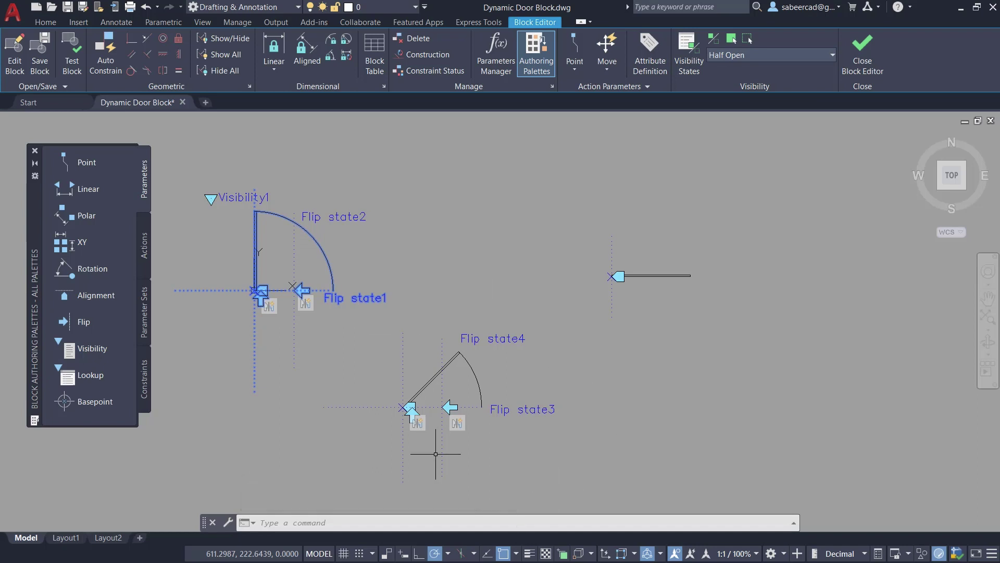
{"action": "left_click", "coordinate": [747, 38]}
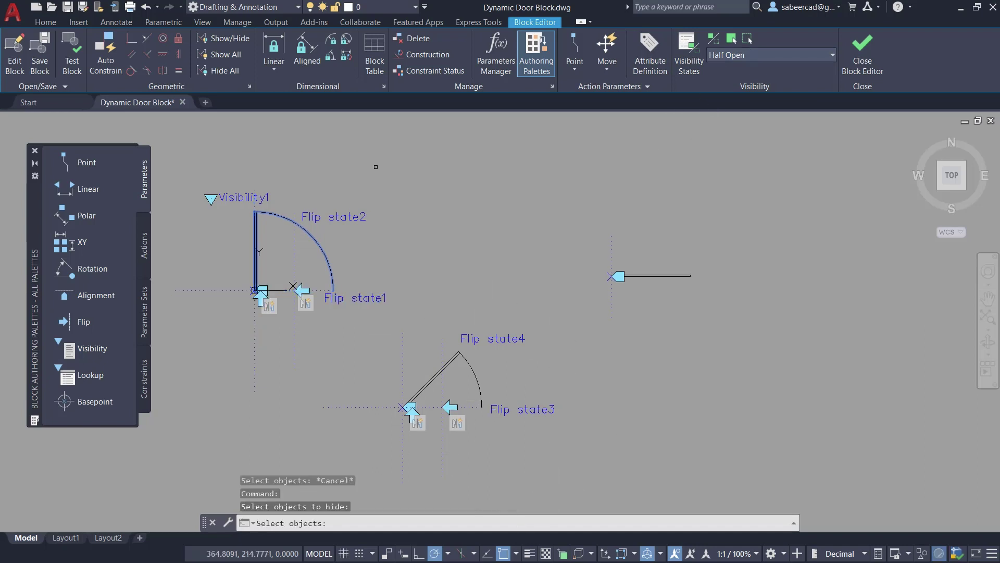
{"action": "left_click", "coordinate": [376, 167]}
{"action": "key", "text": "Escape"}
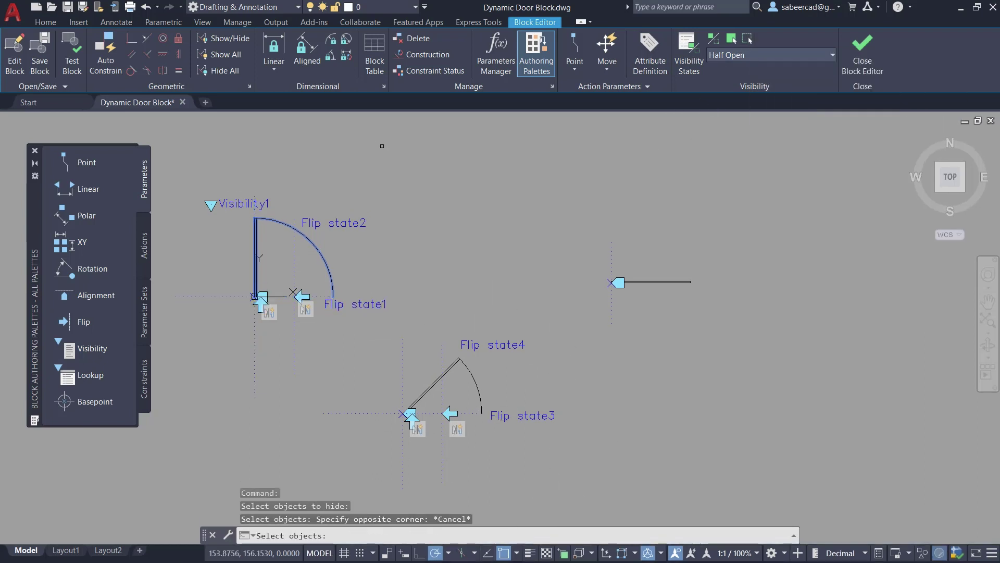
{"action": "left_click", "coordinate": [354, 176]}
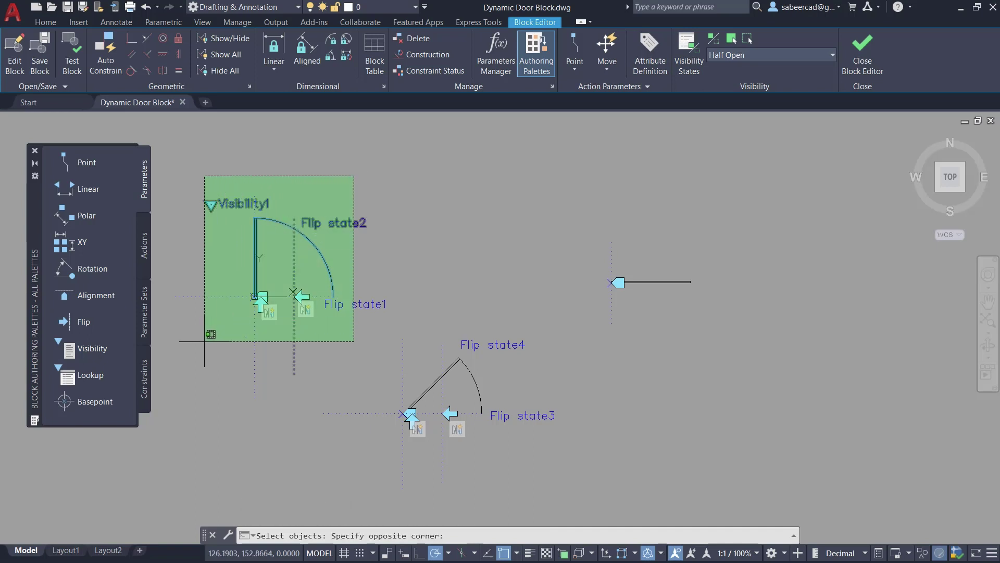
{"action": "left_click", "coordinate": [216, 332]}
{"action": "key", "text": "Return"}
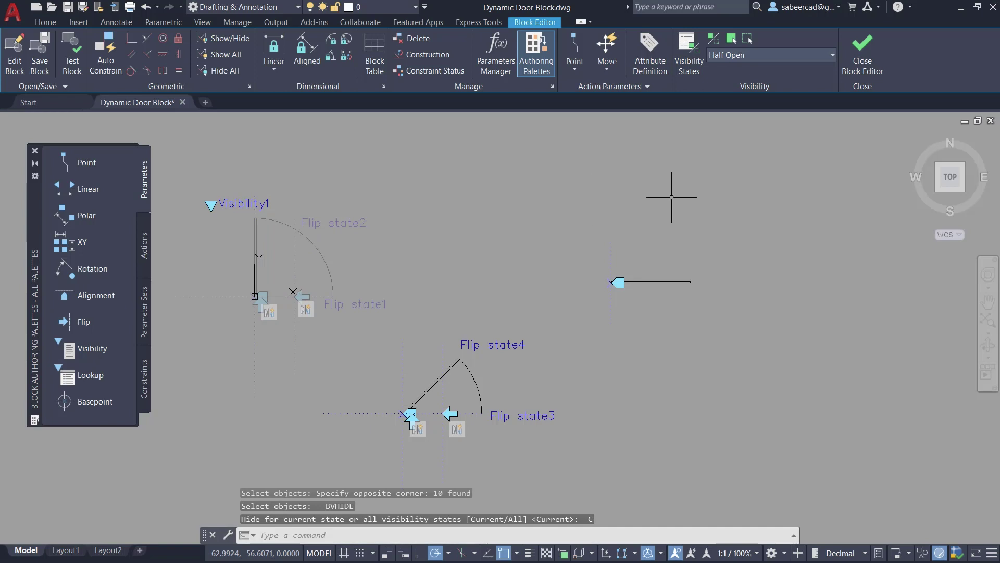
Hide the closed door and its alignment parameter in the Half Open state
{"action": "left_click", "coordinate": [748, 39]}
{"action": "left_click", "coordinate": [716, 249]}
{"action": "left_click", "coordinate": [576, 313]}
{"action": "key", "text": "Escape"}
{"action": "key", "text": "Return"}
{"action": "left_click", "coordinate": [696, 250]}
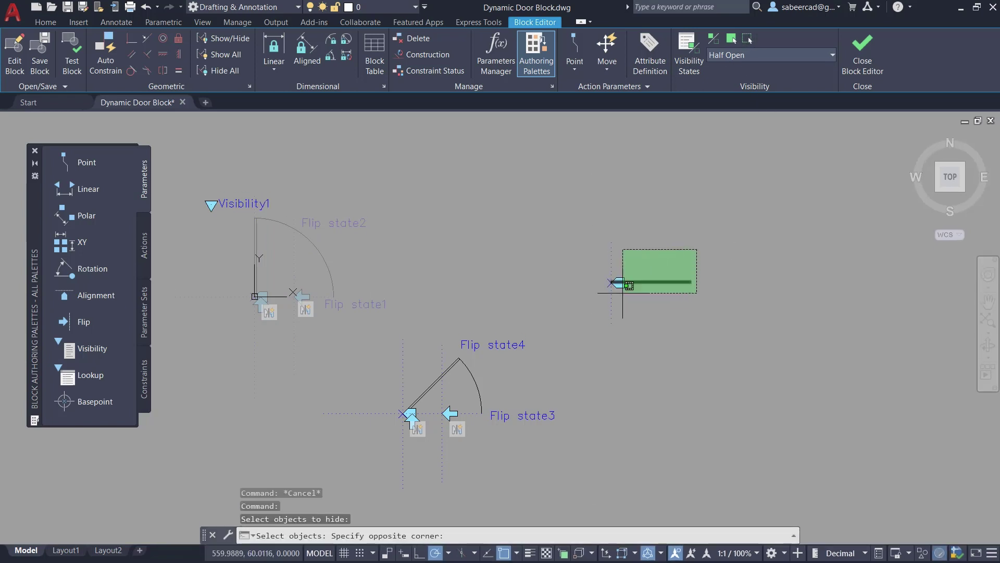
{"action": "left_click", "coordinate": [584, 308]}
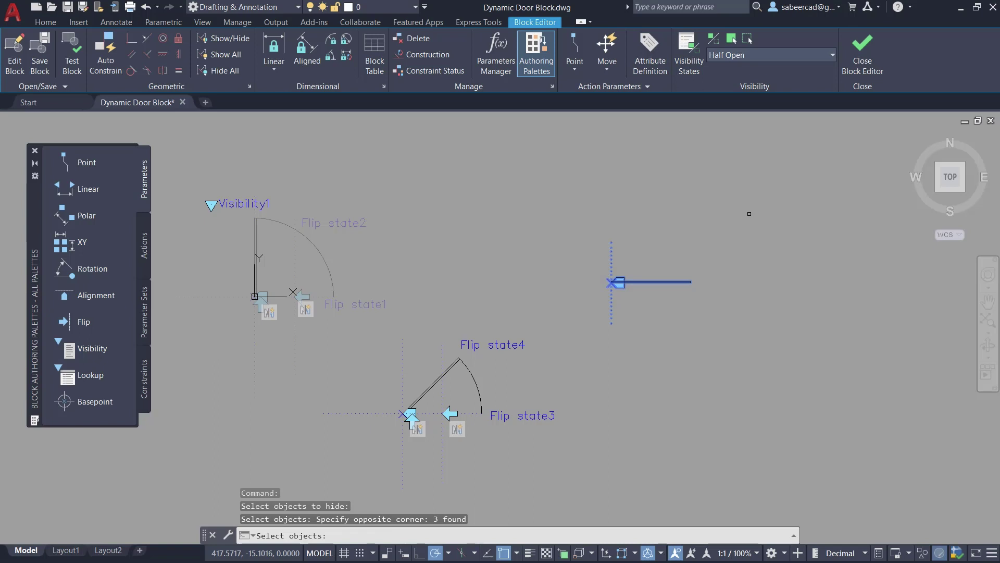
{"action": "key", "text": "Return"}
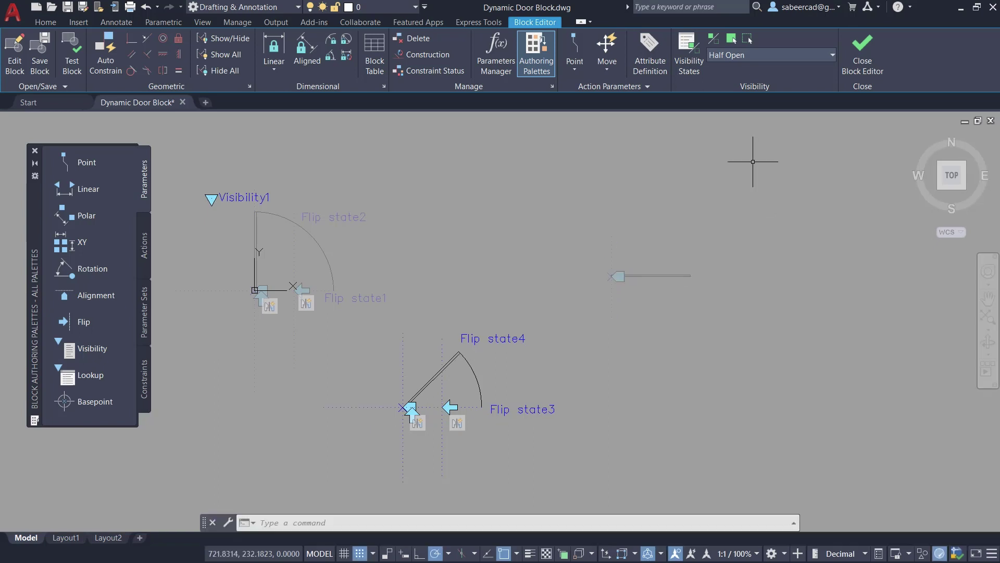
Make the Closed state current and hide the fully open and half-open doors with their parameters in it
{"action": "left_click", "coordinate": [780, 53]}
{"action": "left_click", "coordinate": [719, 100]}
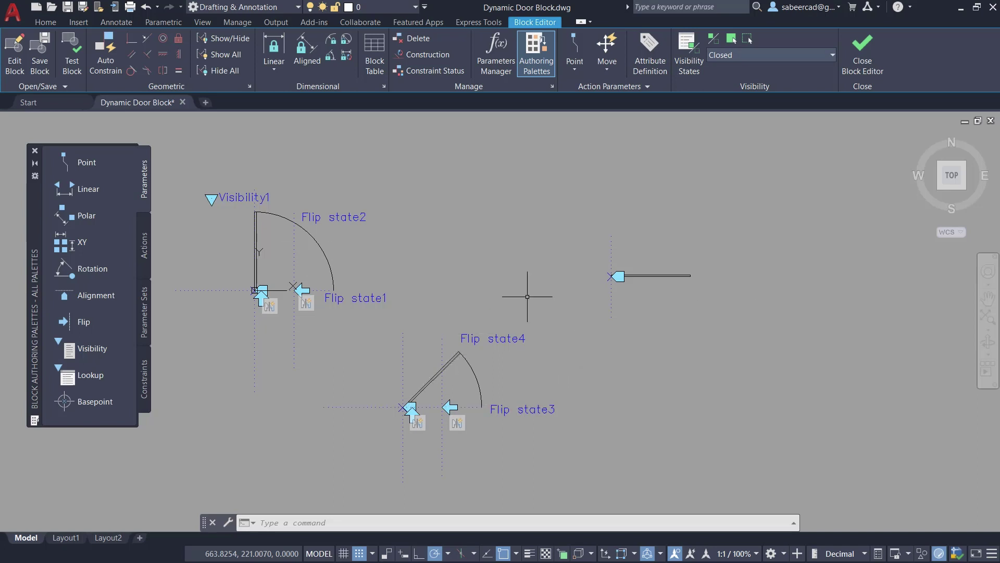
{"action": "left_click", "coordinate": [731, 39]}
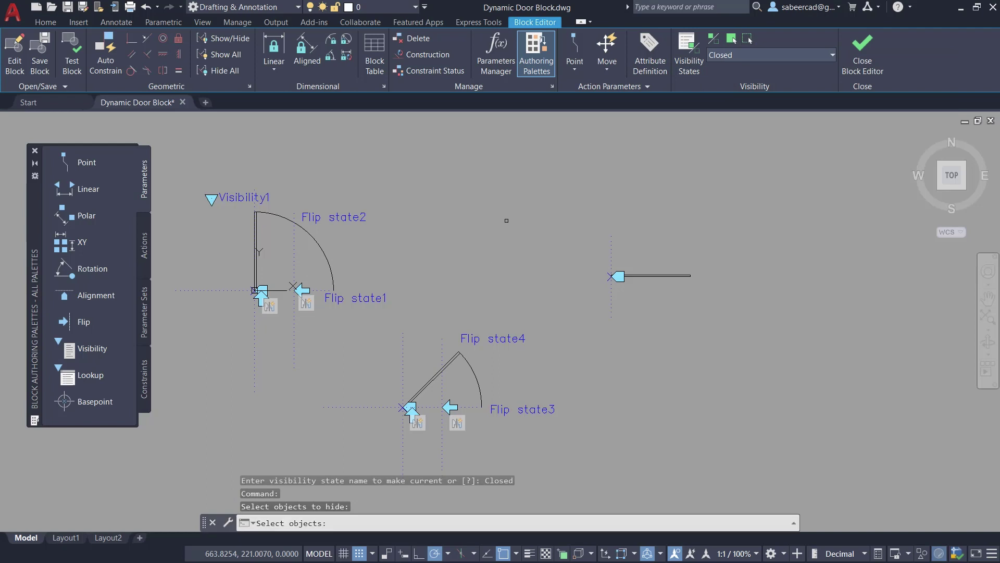
{"action": "left_click", "coordinate": [537, 191]}
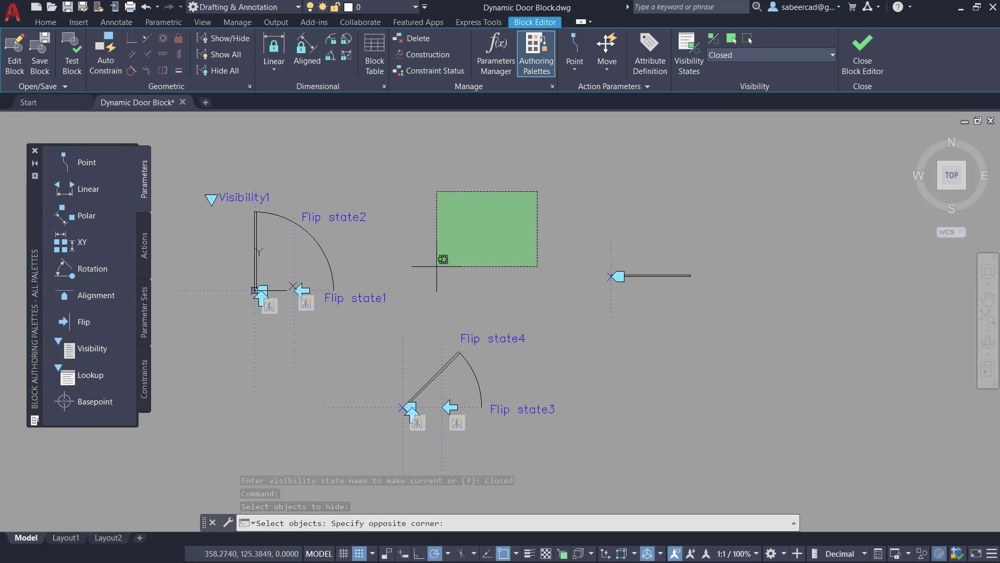
{"action": "left_click", "coordinate": [250, 421]}
{"action": "key", "text": "Return"}
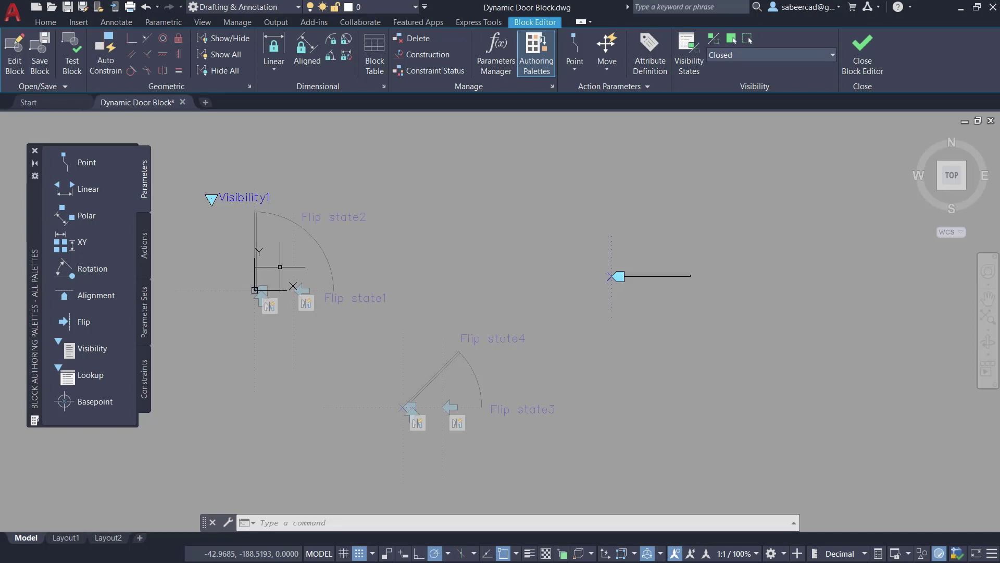
Move the half-open door with its parameters and flip actions from its hinge corner to the fully open door's hinge point at the origin
{"action": "left_click", "coordinate": [45, 22]}
{"action": "left_click", "coordinate": [175, 40]}
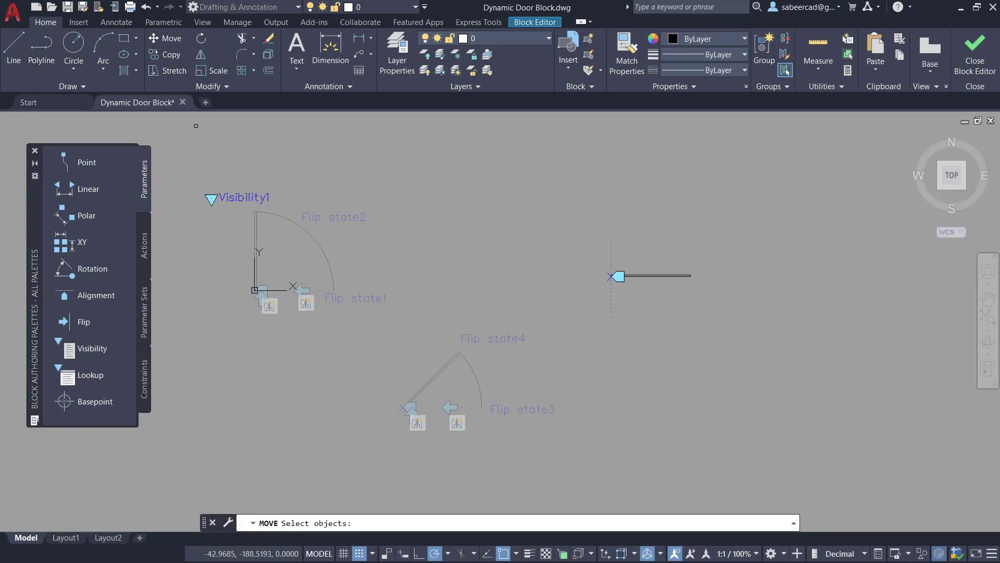
{"action": "left_click", "coordinate": [351, 227]}
{"action": "left_click", "coordinate": [571, 308]}
{"action": "left_click", "coordinate": [571, 308]}
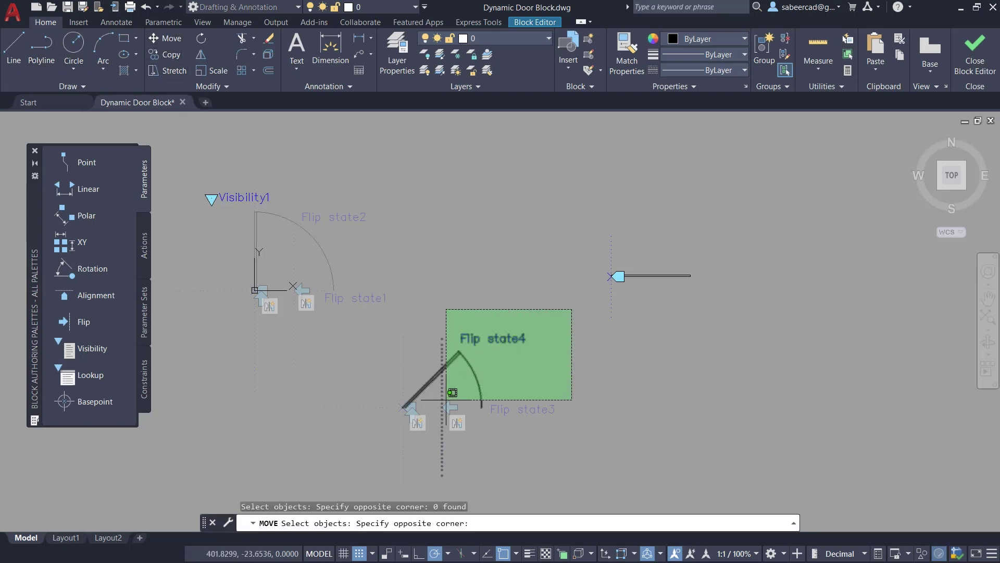
{"action": "left_click", "coordinate": [370, 458]}
{"action": "key", "text": "Return"}
{"action": "scroll", "coordinate": [411, 406], "scroll_direction": "up", "scroll_amount": 8}
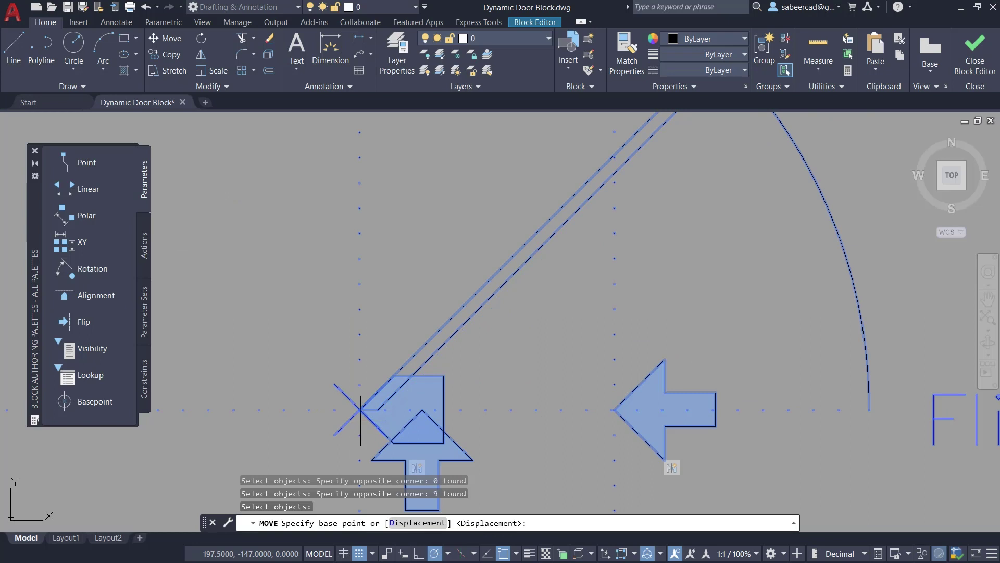
{"action": "left_click", "coordinate": [359, 409]}
{"action": "scroll", "coordinate": [527, 360], "scroll_direction": "down", "scroll_amount": 8}
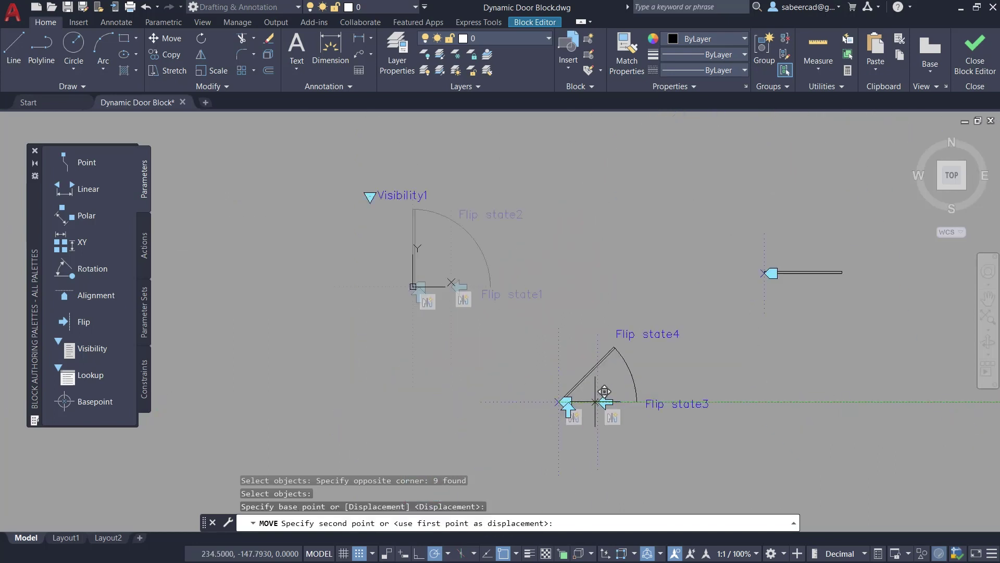
{"action": "scroll", "coordinate": [474, 313], "scroll_direction": "up", "scroll_amount": 6}
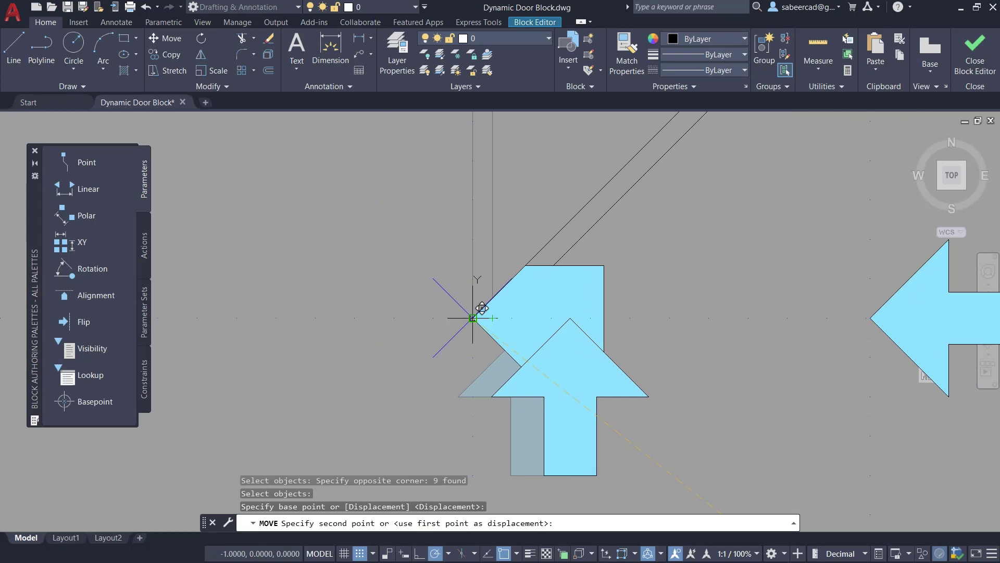
{"action": "left_click", "coordinate": [472, 317]}
{"action": "scroll", "coordinate": [306, 362], "scroll_direction": "down", "scroll_amount": 5}
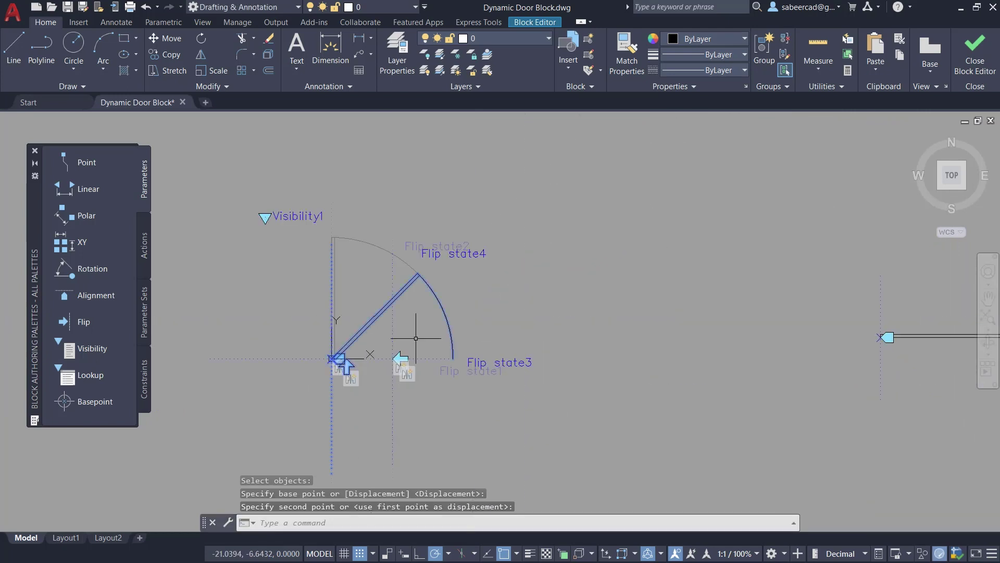
Move the closed door with its alignment parameter from its hinge corner to the same origin point as the other doors
{"action": "left_click", "coordinate": [168, 39]}
{"action": "left_click", "coordinate": [796, 302]}
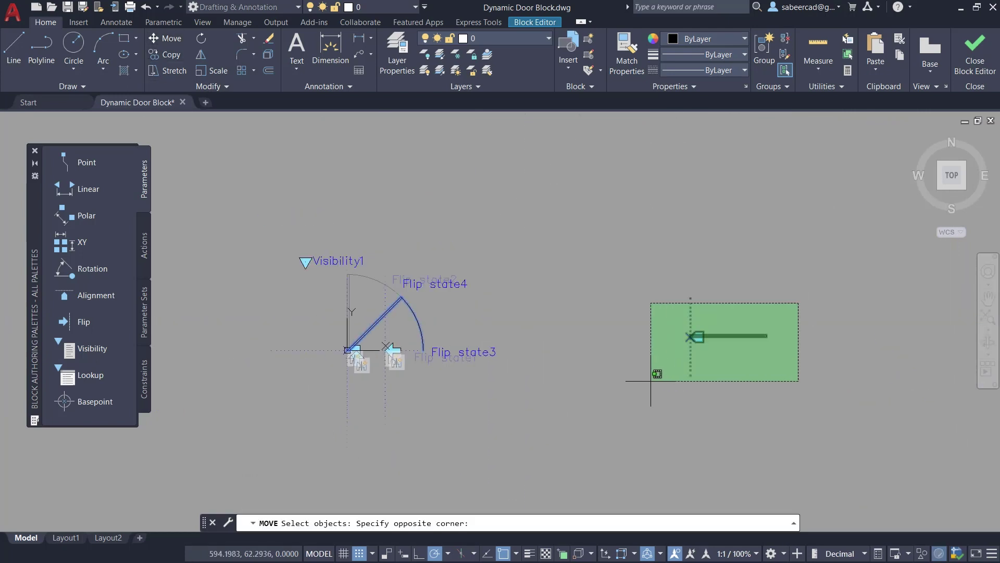
{"action": "left_click", "coordinate": [655, 404]}
{"action": "key", "text": "Return"}
{"action": "scroll", "coordinate": [687, 338], "scroll_direction": "up", "scroll_amount": 5}
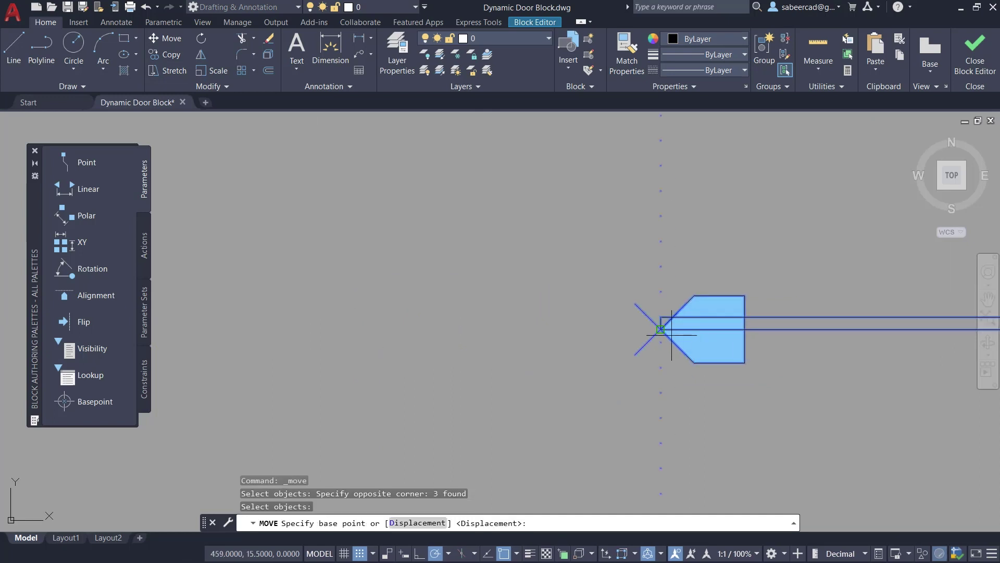
{"action": "left_click", "coordinate": [661, 329]}
{"action": "scroll", "coordinate": [722, 335], "scroll_direction": "down", "scroll_amount": 5}
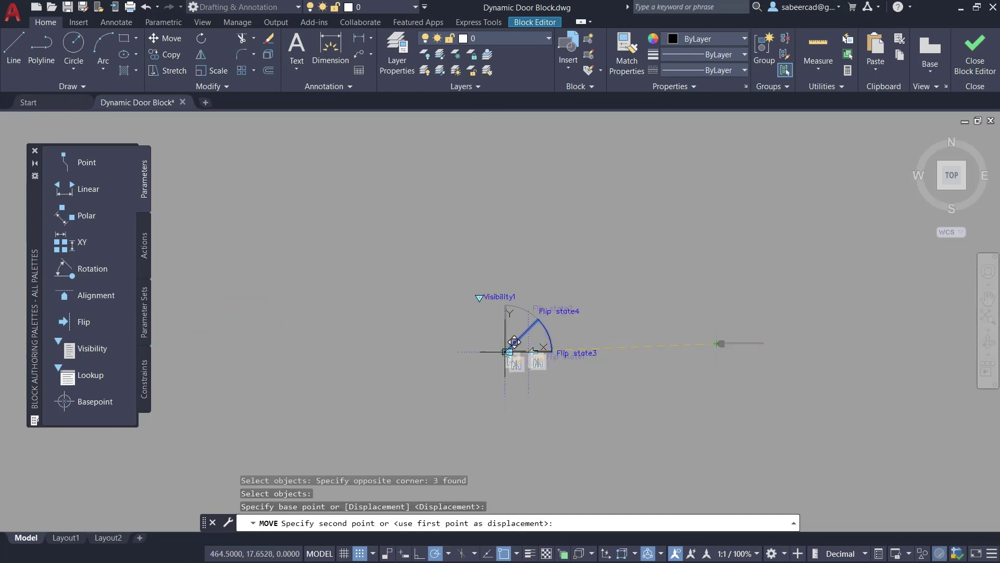
{"action": "scroll", "coordinate": [509, 335], "scroll_direction": "up", "scroll_amount": 5}
{"action": "scroll", "coordinate": [503, 341], "scroll_direction": "up", "scroll_amount": 3}
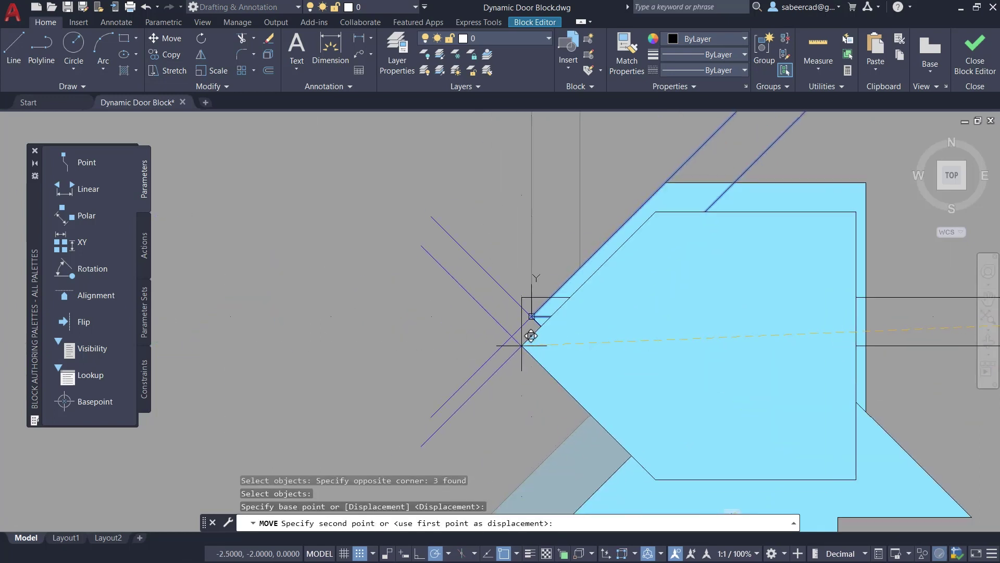
{"action": "left_click", "coordinate": [531, 315]}
{"action": "scroll", "coordinate": [532, 316], "scroll_direction": "down", "scroll_amount": 3}
{"action": "scroll", "coordinate": [379, 393], "scroll_direction": "down", "scroll_amount": 5}
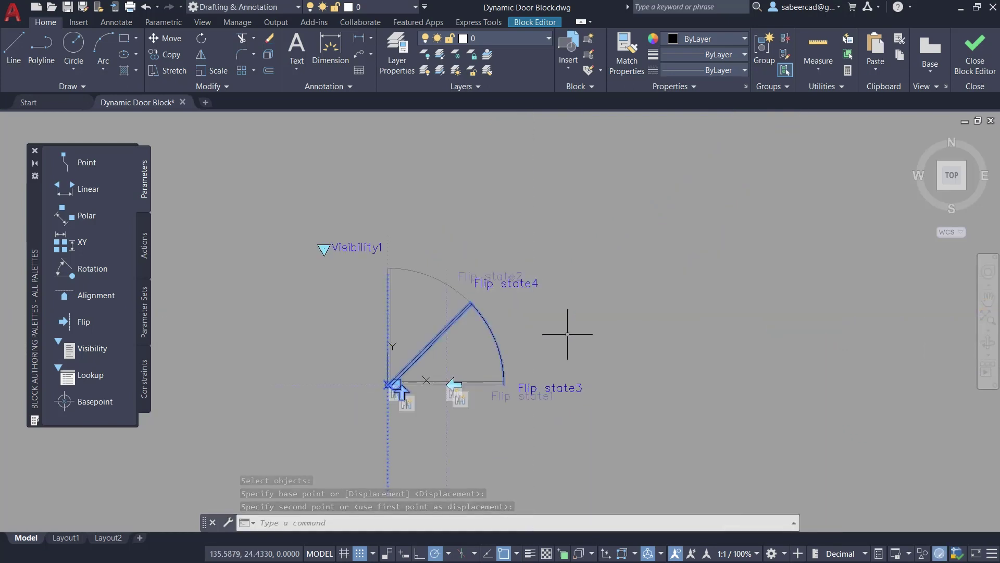
{"action": "middle_click_drag", "start_coordinate": [547, 350], "coordinate": [551, 333]}
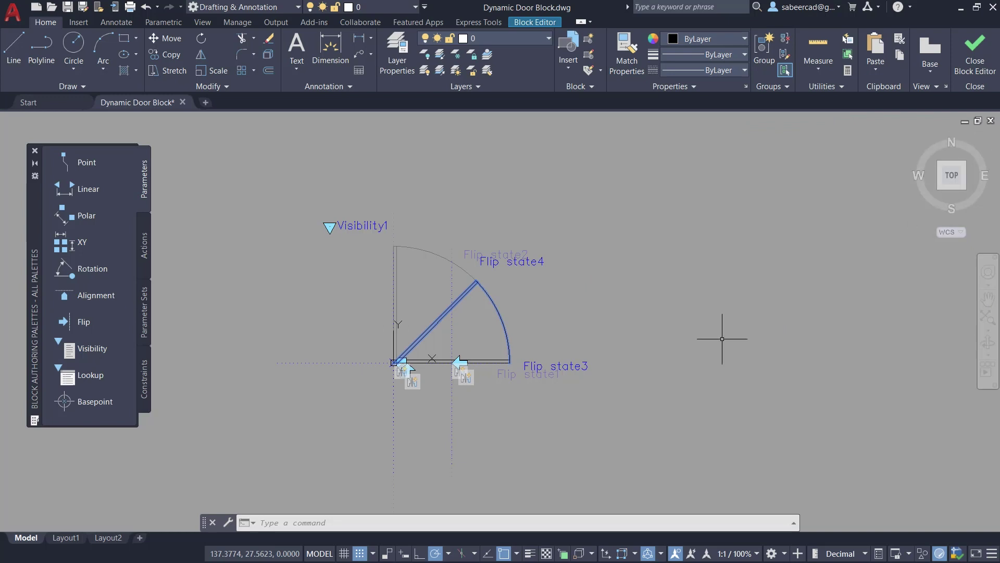
Test the Door_Dyn block by switching its visibility to Half Open, Closed and Open, and close the test window
{"action": "left_click", "coordinate": [542, 24]}
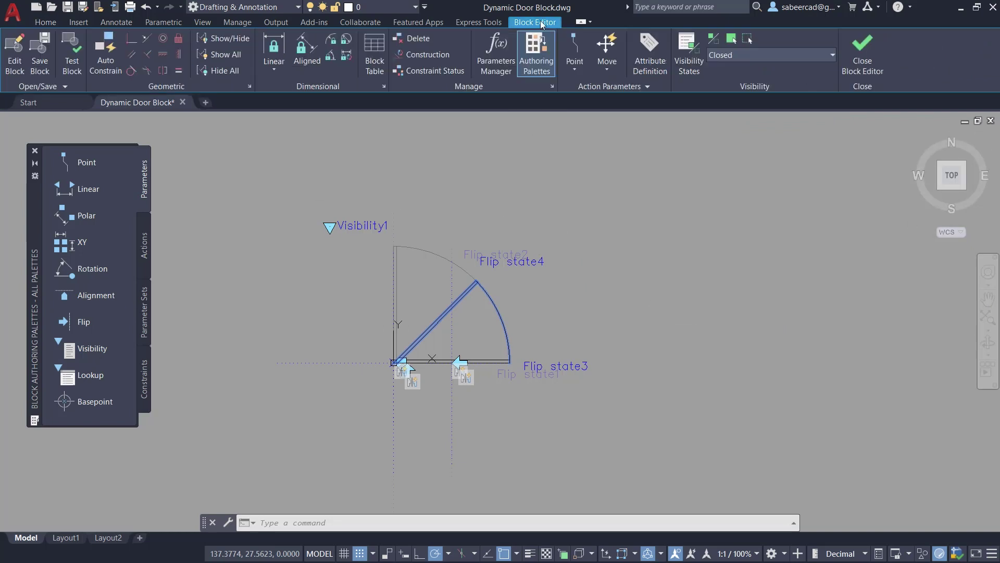
{"action": "key", "text": "Escape"}
{"action": "left_click", "coordinate": [83, 65]}
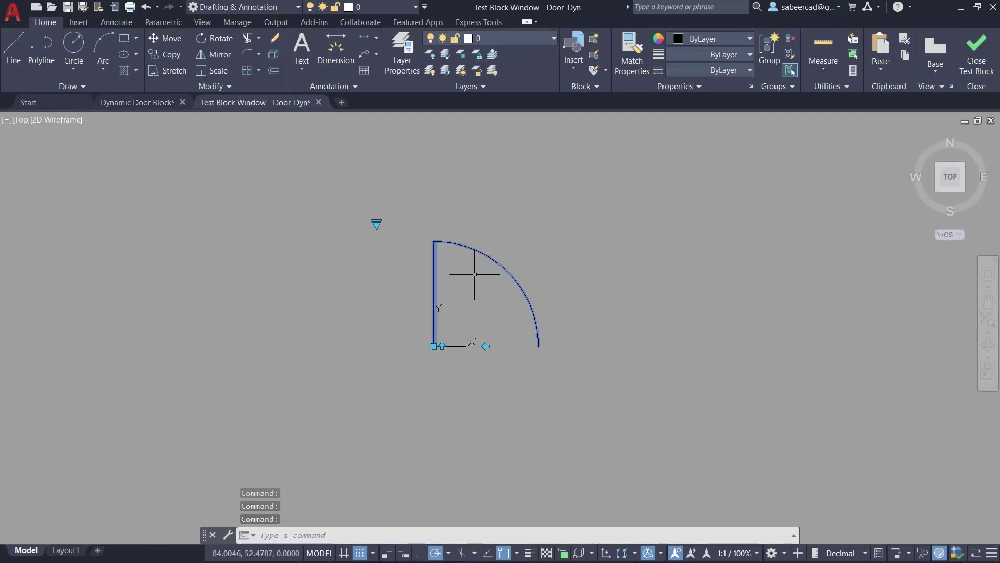
{"action": "left_click", "coordinate": [376, 225]}
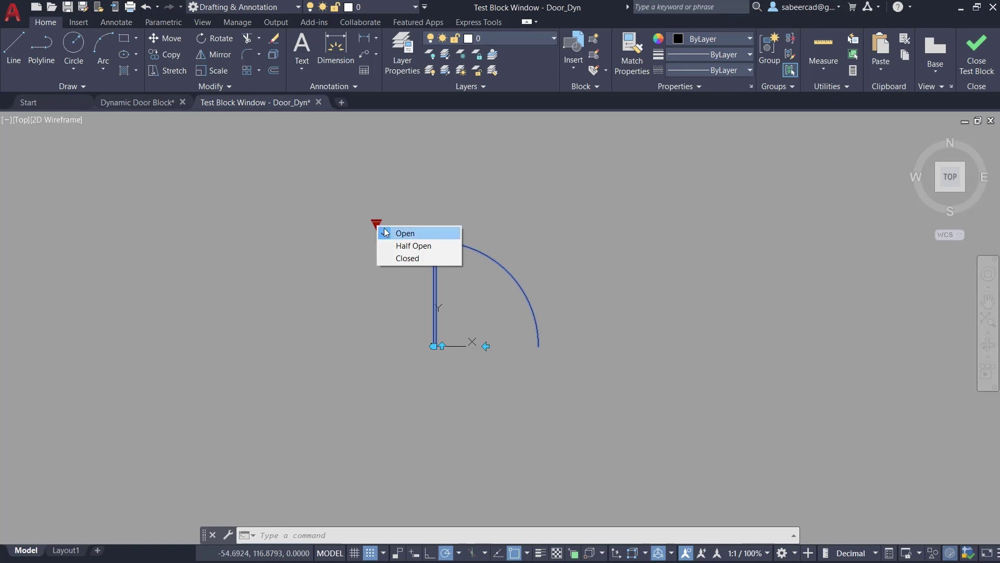
{"action": "left_click", "coordinate": [412, 247]}
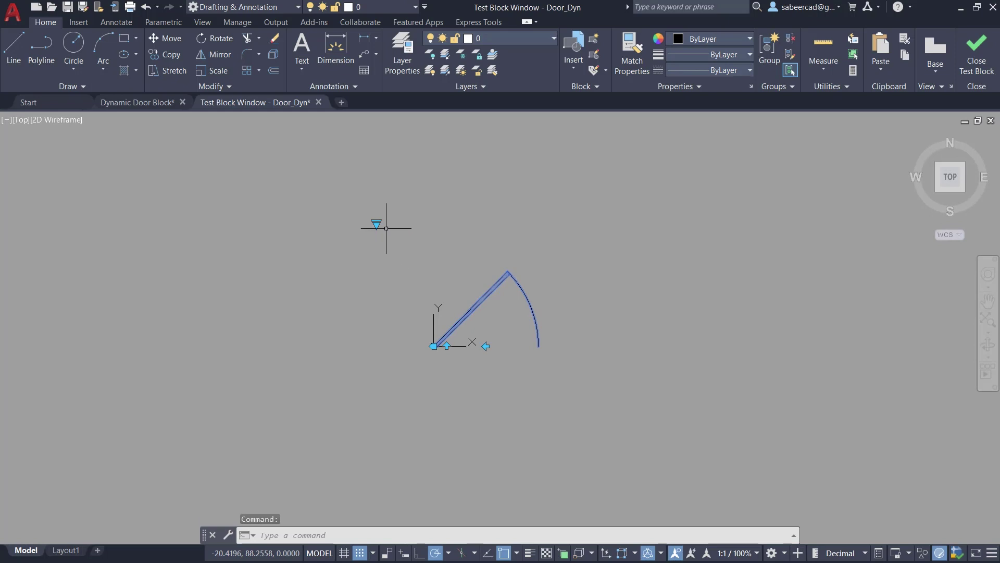
{"action": "left_click", "coordinate": [376, 225]}
{"action": "left_click", "coordinate": [400, 258]}
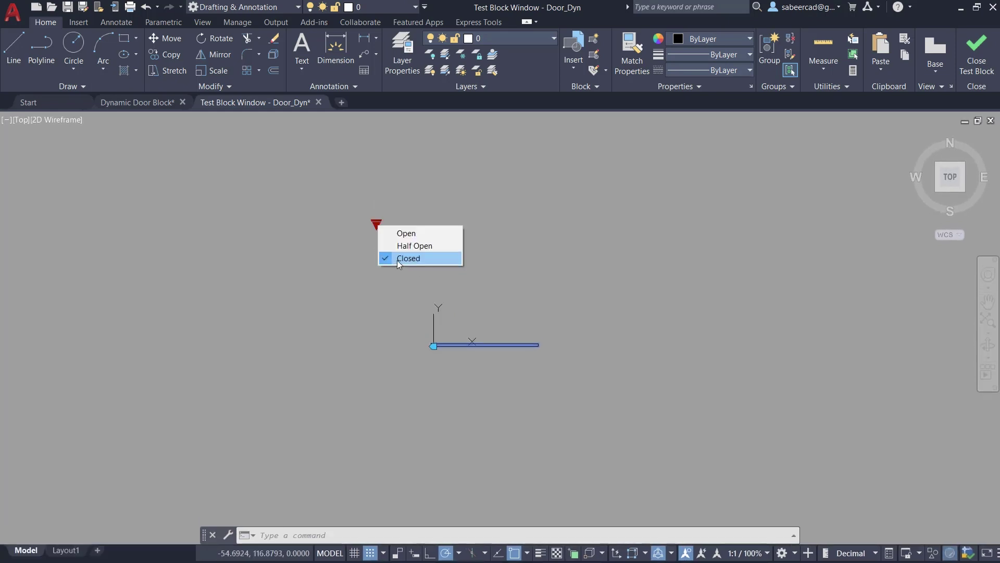
{"action": "left_click", "coordinate": [406, 234]}
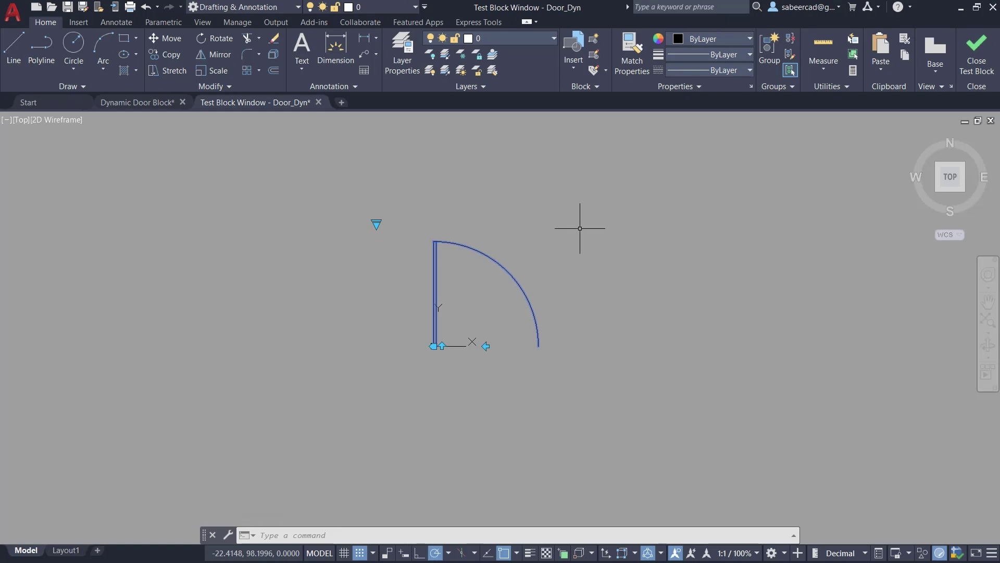
{"action": "left_click", "coordinate": [976, 67]}
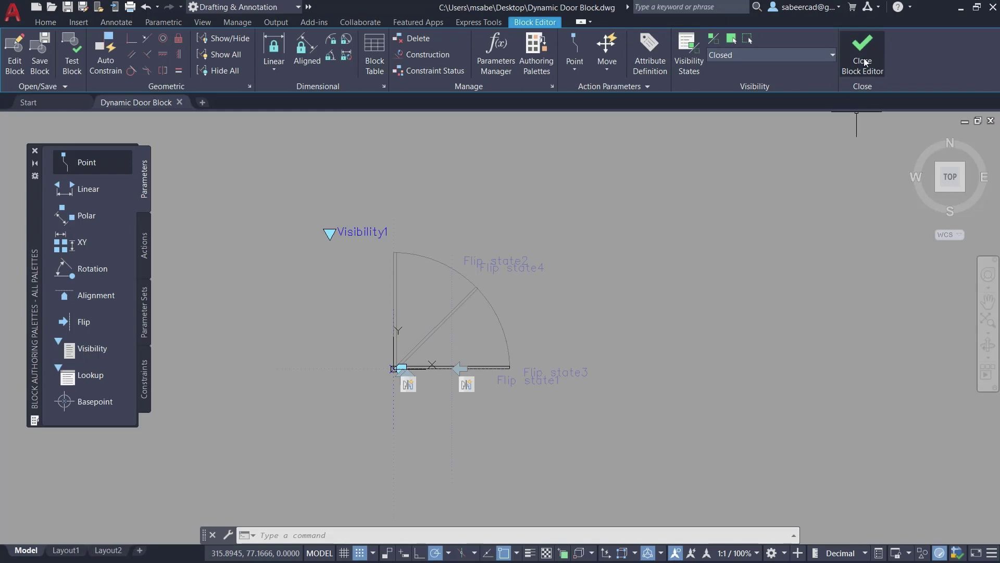
Close the block editor and return to the drawing with the door block
{"action": "left_click", "coordinate": [864, 59]}
{"action": "left_click", "coordinate": [442, 279]}
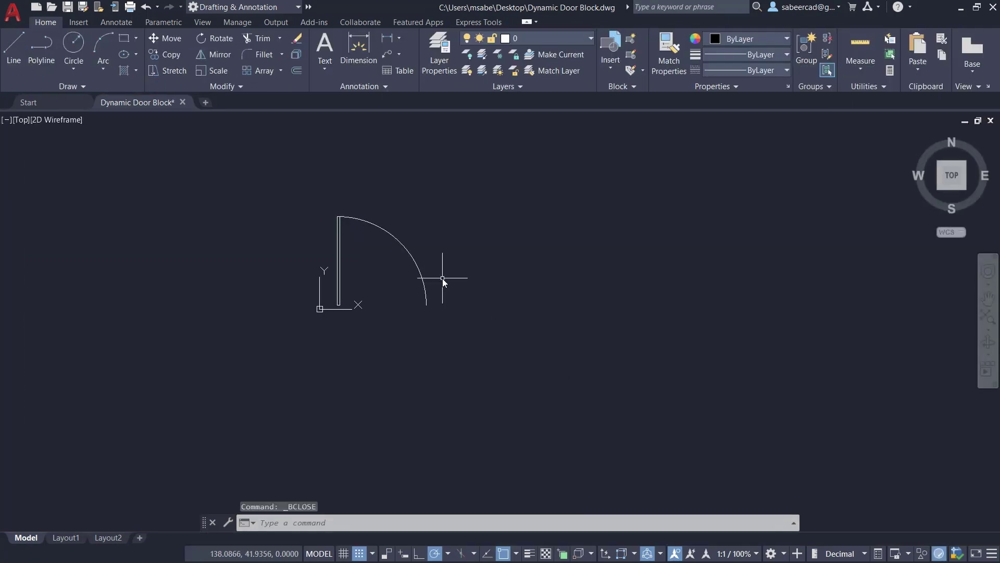
{"action": "middle_click_drag", "start_coordinate": [372, 272], "coordinate": [409, 302]}
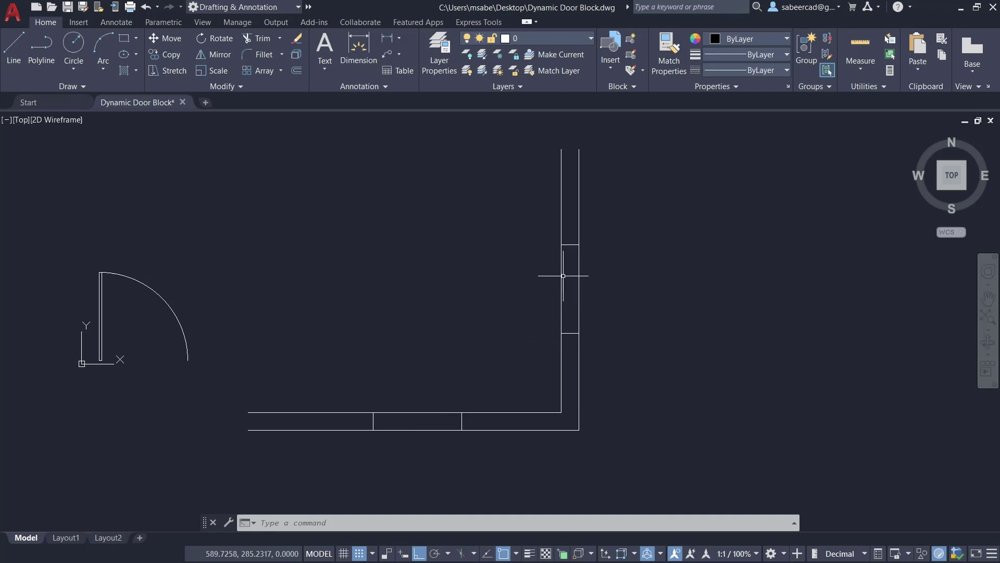
Insert the Door_Dyn block into the opening of the horizontal wall, aligned at the midpoint of its left jamb
{"action": "key", "text": "Escape"}
{"action": "key", "text": "Escape"}
{"action": "left_click", "coordinate": [78, 22]}
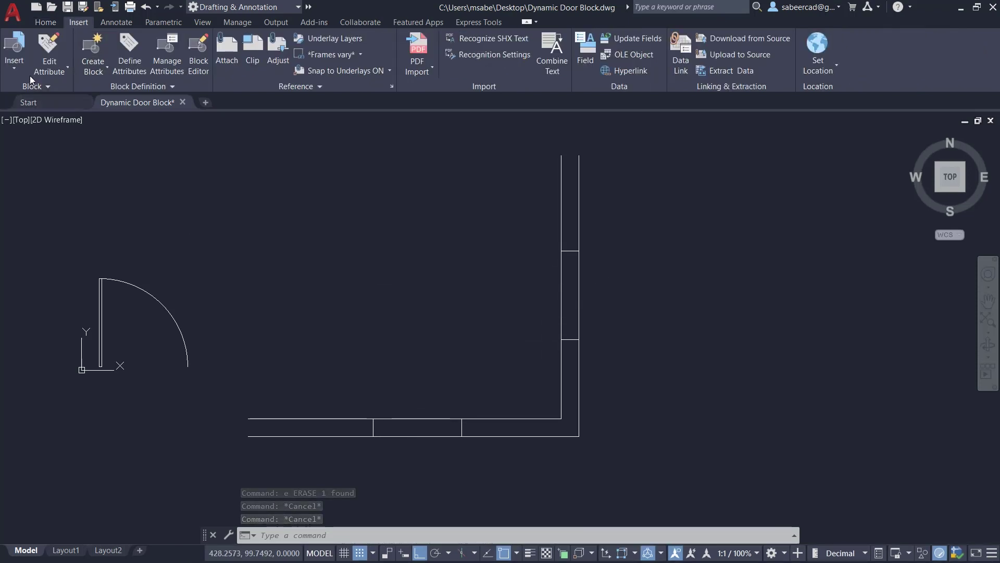
{"action": "left_click", "coordinate": [14, 52]}
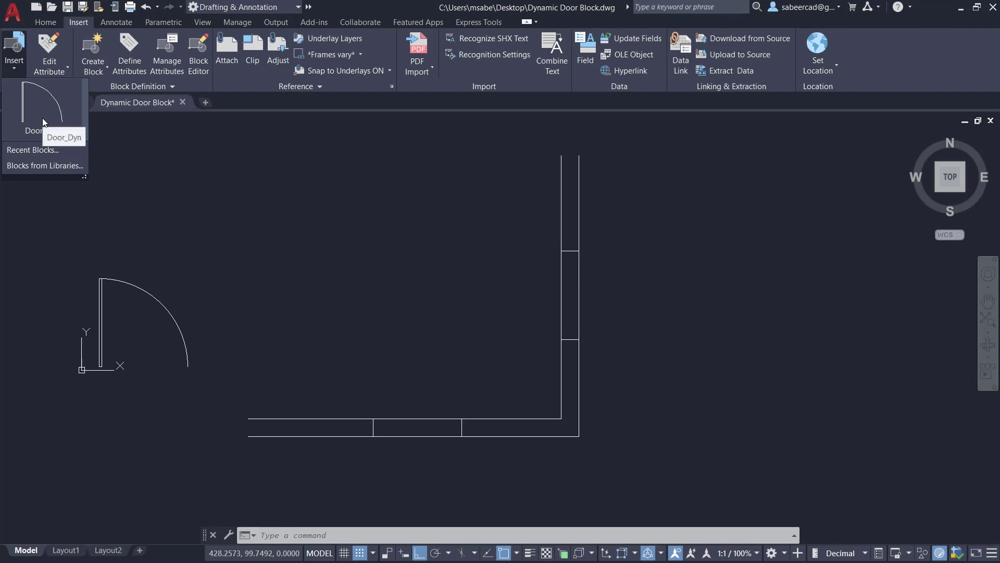
{"action": "left_click", "coordinate": [43, 118]}
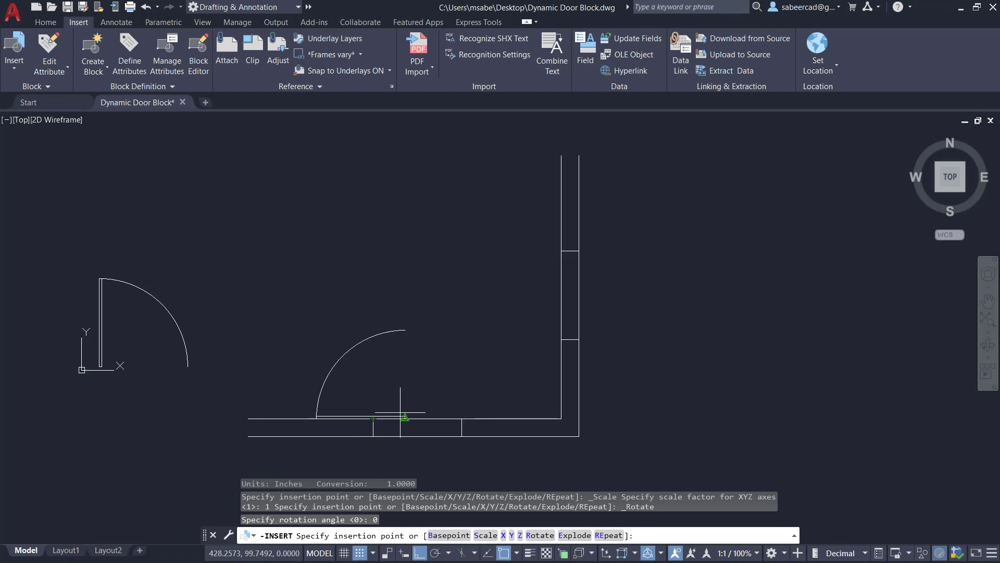
{"action": "left_click", "coordinate": [377, 429]}
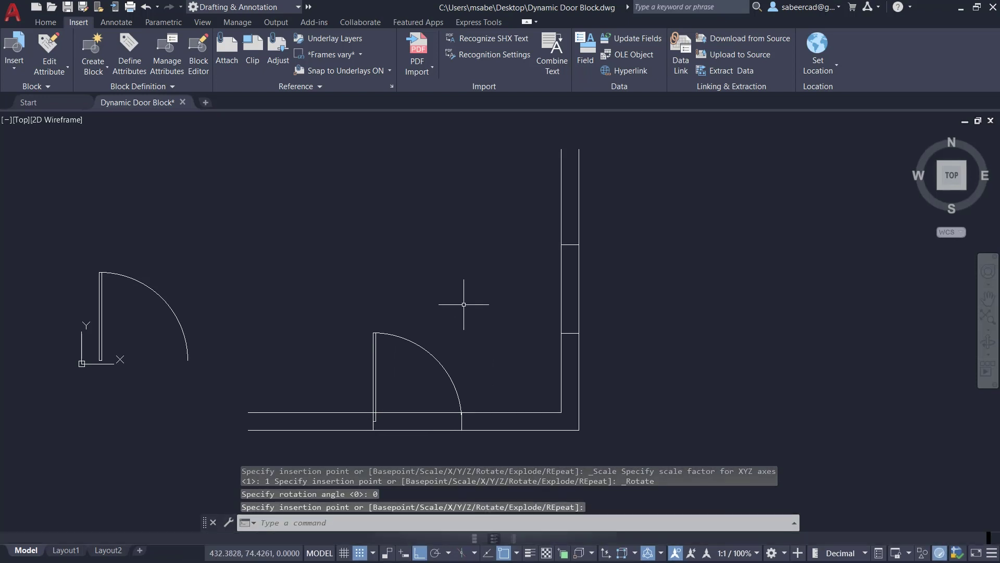
Insert a second Door_Dyn block into the opening of the vertical wall, aligned at the midpoint of its lower jamb
{"action": "key", "text": "Return"}
{"action": "left_click", "coordinate": [14, 62]}
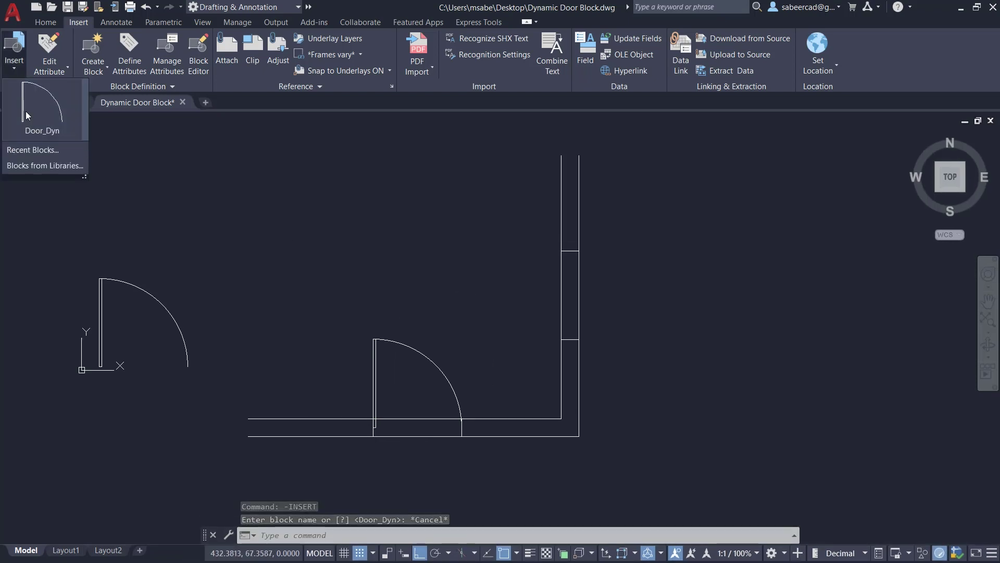
{"action": "left_click", "coordinate": [27, 115]}
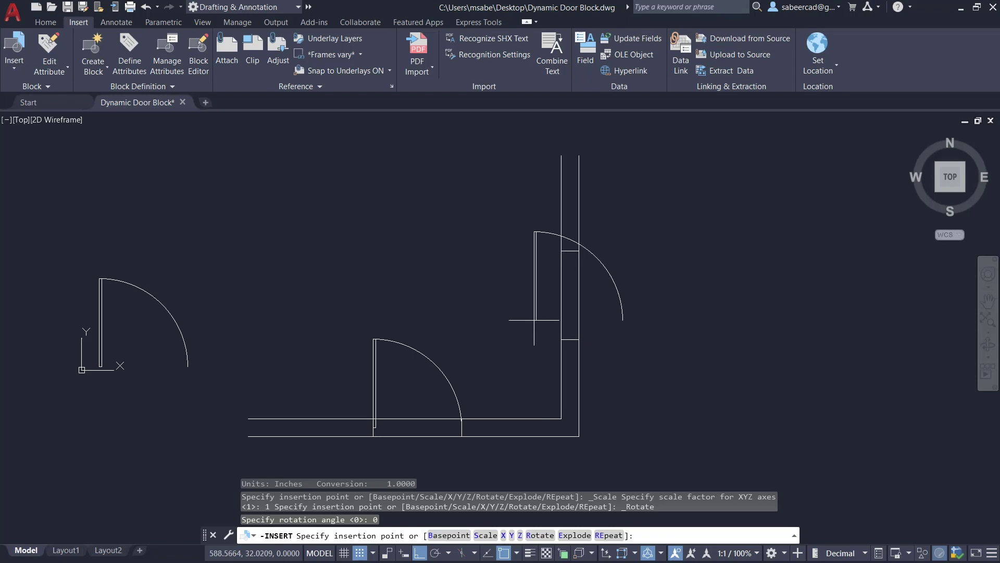
{"action": "left_click", "coordinate": [569, 337]}
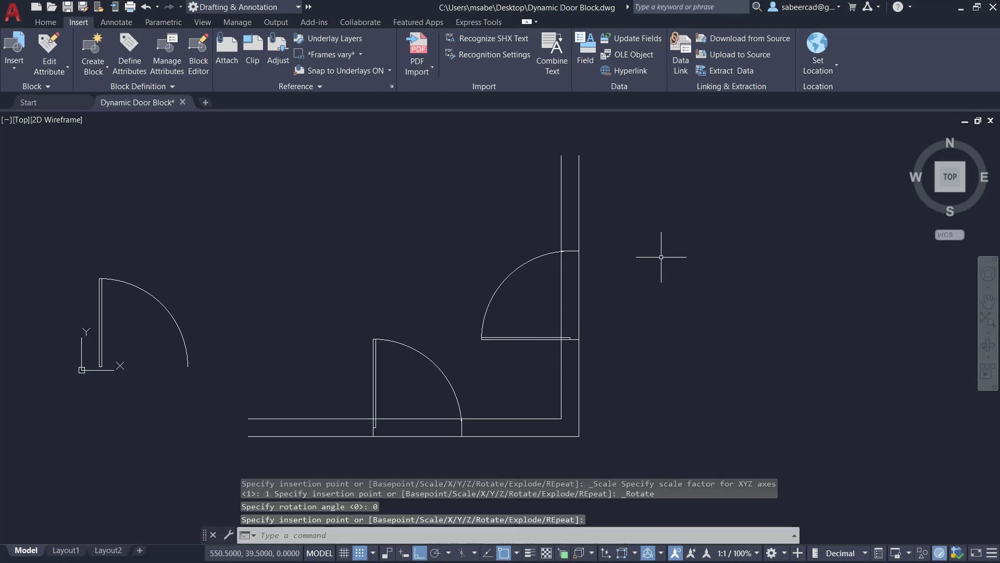
{"action": "left_click", "coordinate": [663, 257]}
{"action": "key", "text": "Escape"}
Set the horizontal wall's door to Half Open and flip its hinge side to the opposite jamb
{"action": "left_click", "coordinate": [428, 342]}
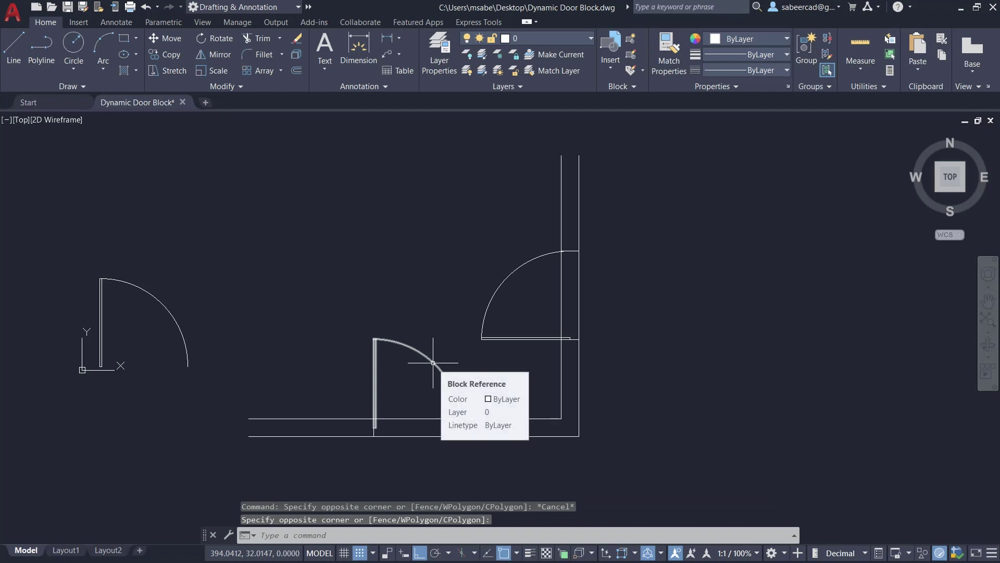
{"action": "left_click", "coordinate": [431, 362]}
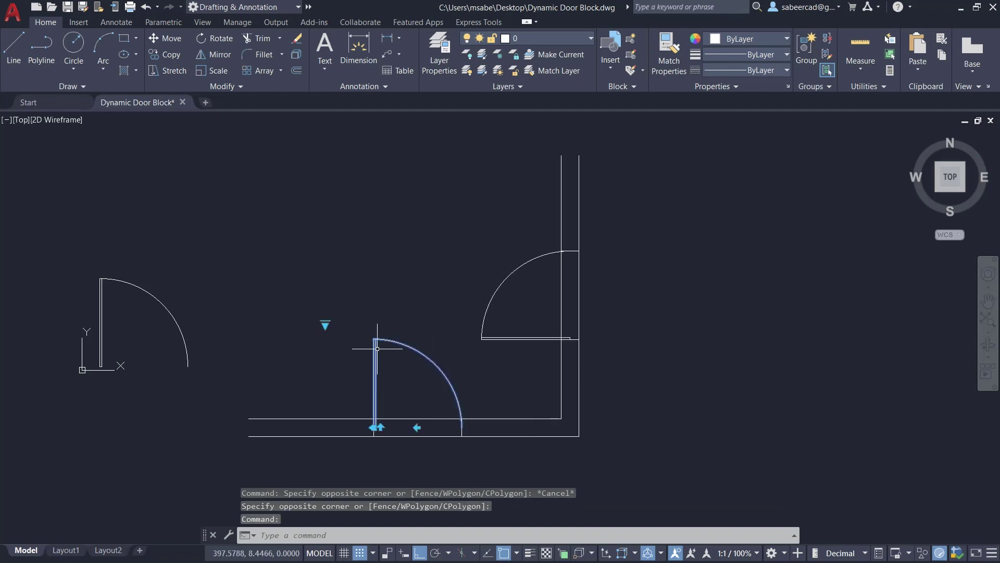
{"action": "left_click", "coordinate": [325, 325]}
{"action": "left_click", "coordinate": [355, 346]}
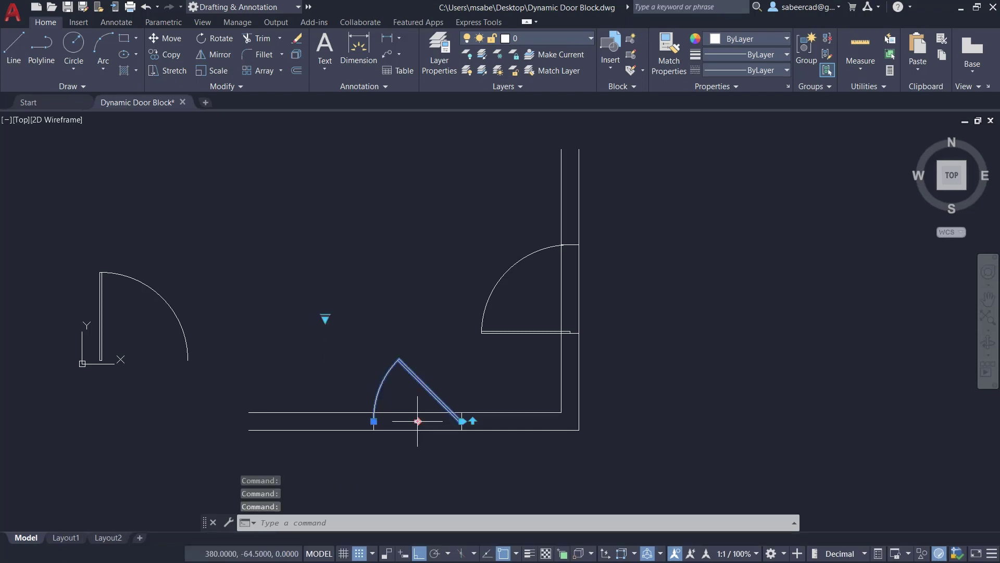
{"action": "left_click", "coordinate": [418, 421]}
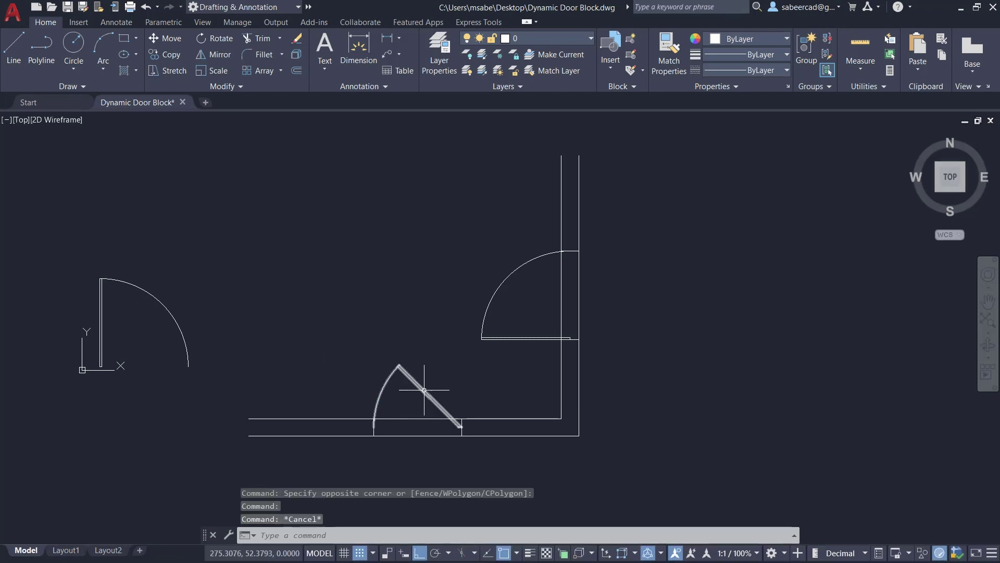
Set the visibility of the door in the horizontal wall back to Open
{"action": "key", "text": "Escape"}
{"action": "left_click", "coordinate": [325, 324]}
{"action": "left_click", "coordinate": [343, 335]}
Select both inserted wall doors and set their Flip state1 property to Flipped
{"action": "left_click", "coordinate": [502, 322]}
{"action": "left_click", "coordinate": [447, 351]}
{"action": "key", "text": "ctrl+1"}
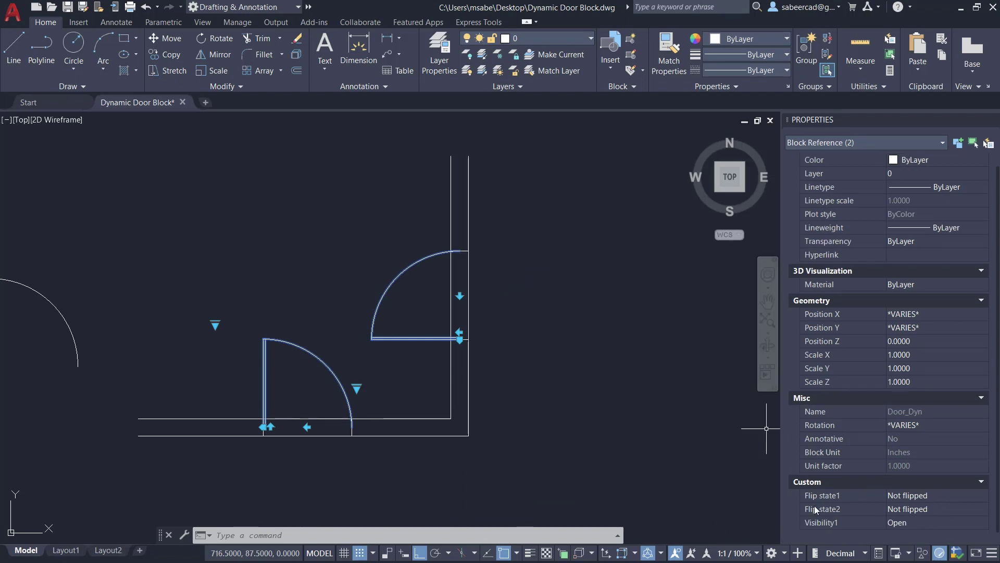
{"action": "left_click", "coordinate": [945, 495]}
{"action": "left_click", "coordinate": [906, 519]}
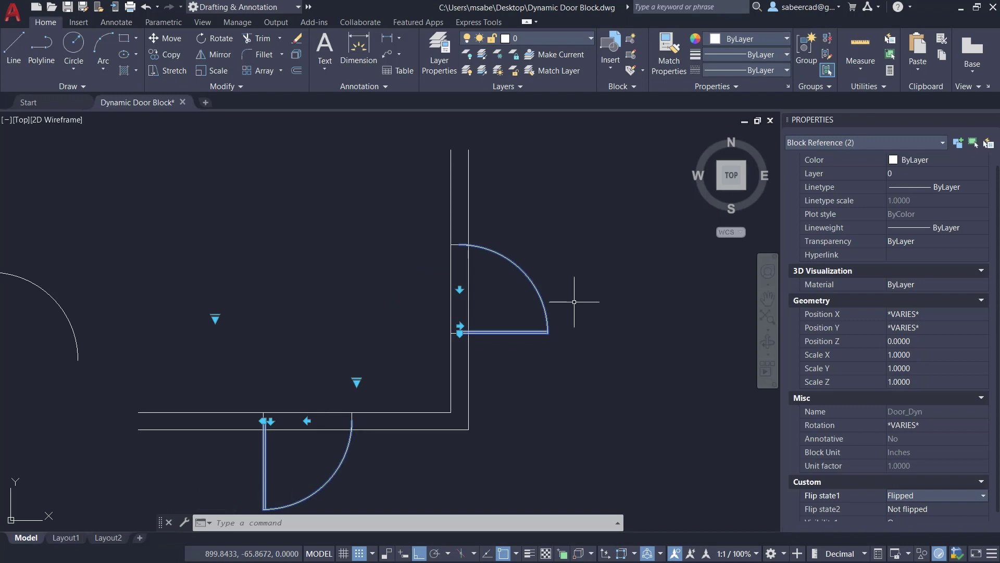
Try the Closed visibility state on both selected wall doors, set them to Half Open, and clear the selection
{"action": "scroll", "coordinate": [924, 507], "scroll_direction": "down", "scroll_amount": 1}
{"action": "left_click", "coordinate": [924, 508]}
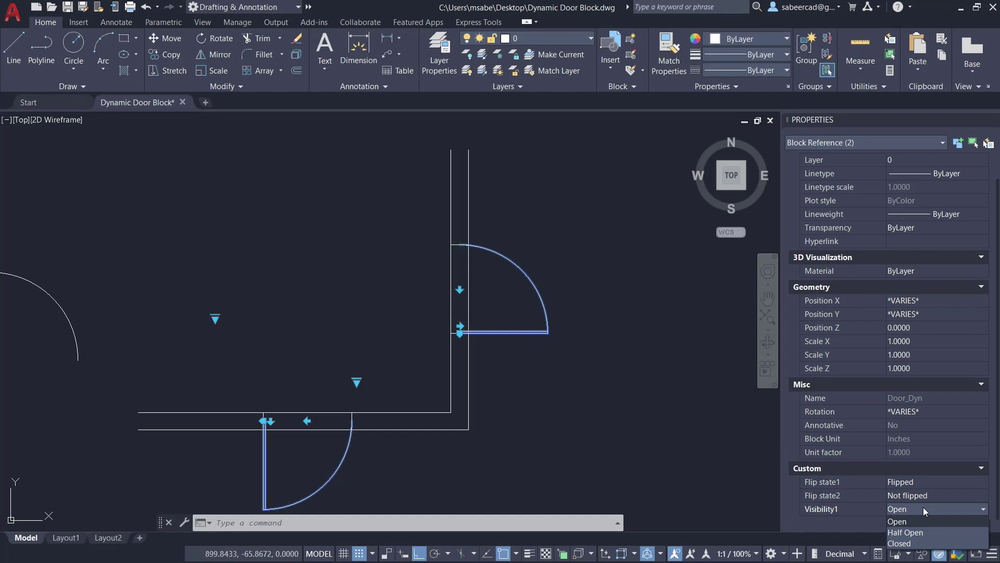
{"action": "left_click", "coordinate": [899, 543]}
{"action": "left_click", "coordinate": [899, 522]}
{"action": "left_click", "coordinate": [906, 499]}
{"action": "key", "text": "Escape"}
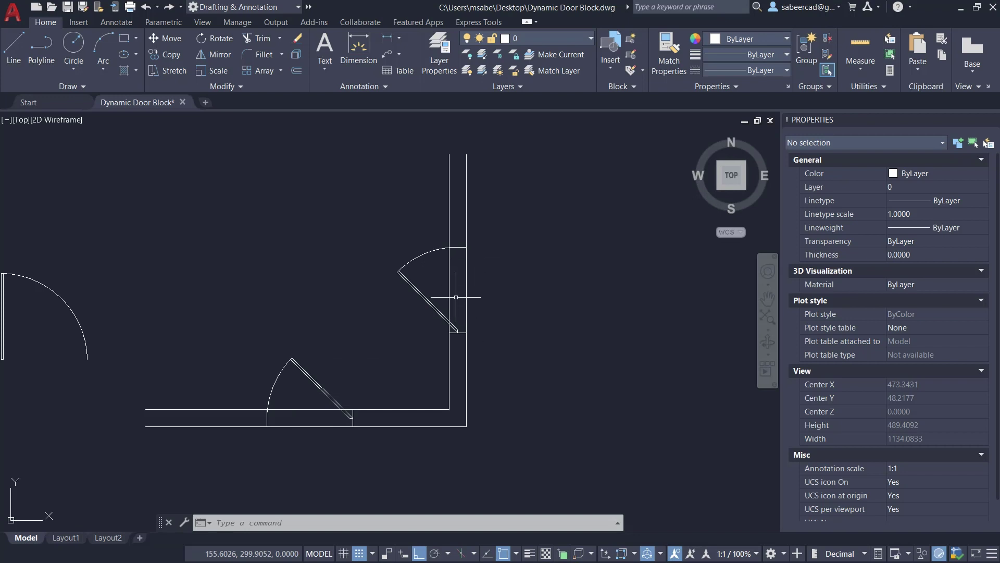
{"action": "key", "text": "ctrl+y"}
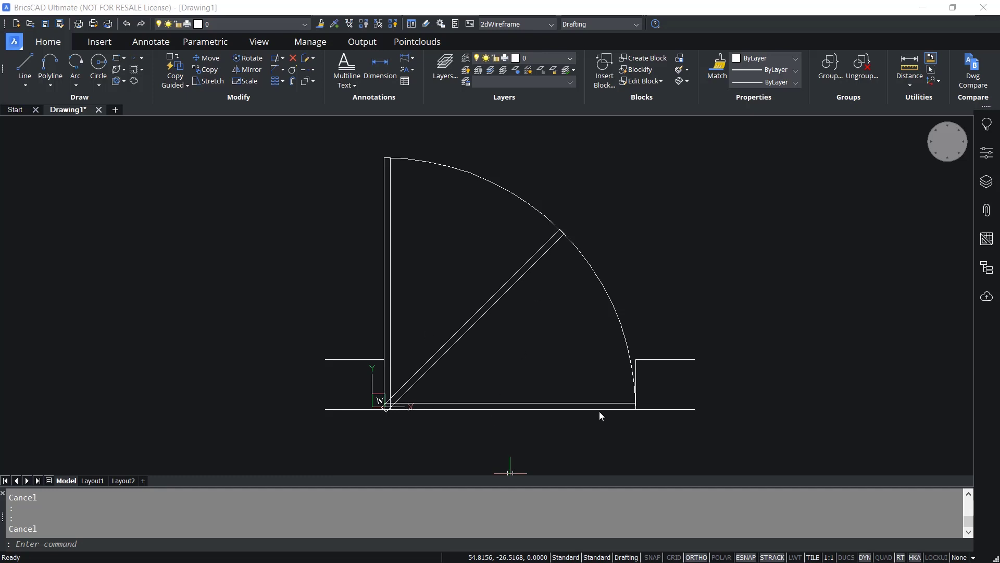
Switch to BricsCAD and examine the upper and lower arc segments of the door swing
{"action": "left_click", "coordinate": [514, 197]}
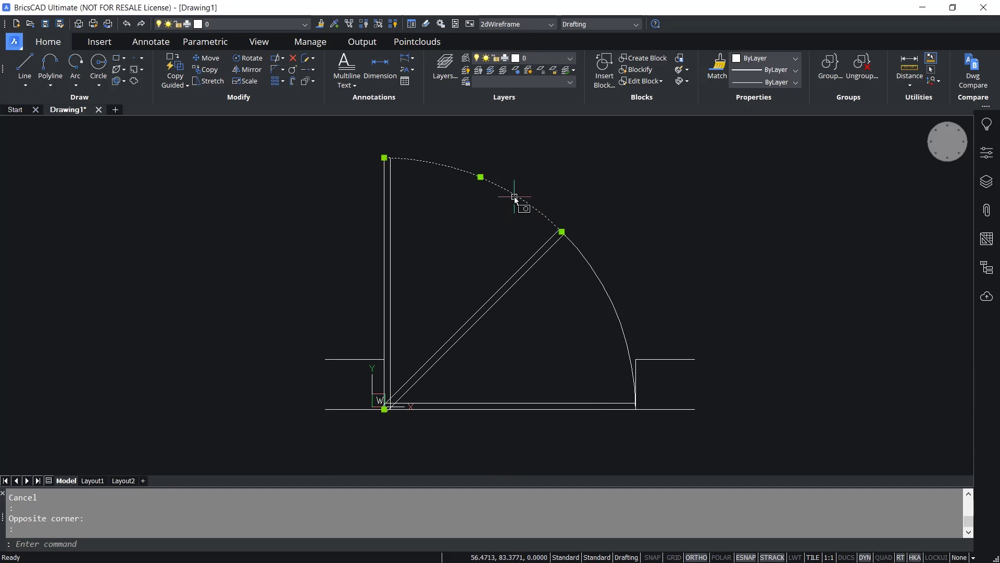
{"action": "left_click", "coordinate": [589, 252]}
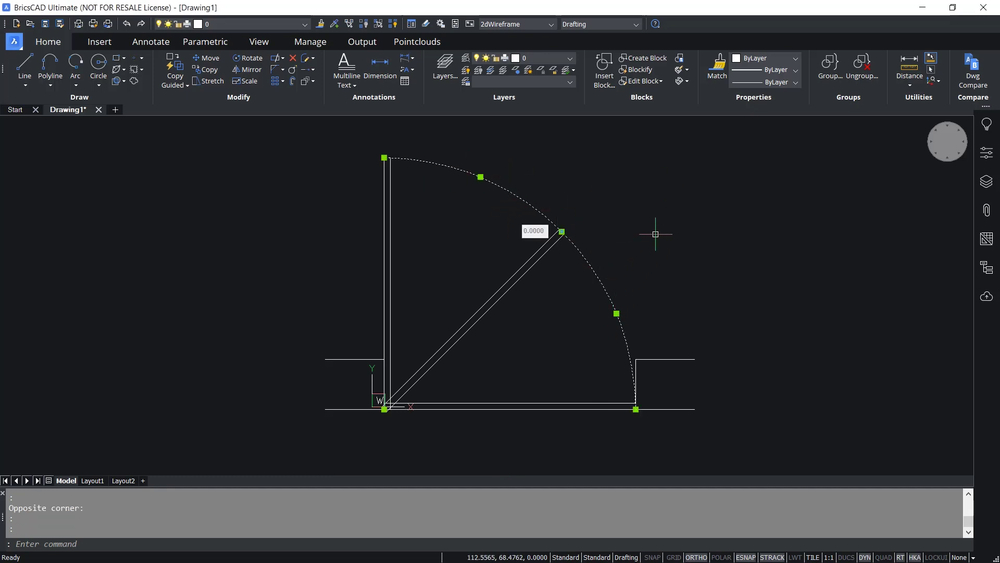
{"action": "key", "text": "Escape"}
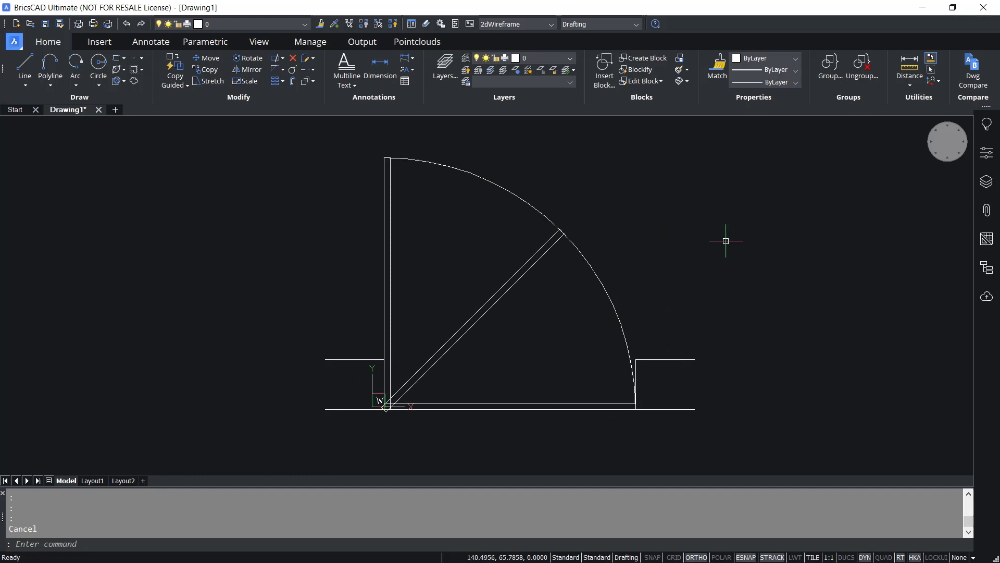
{"action": "key", "text": "Escape"}
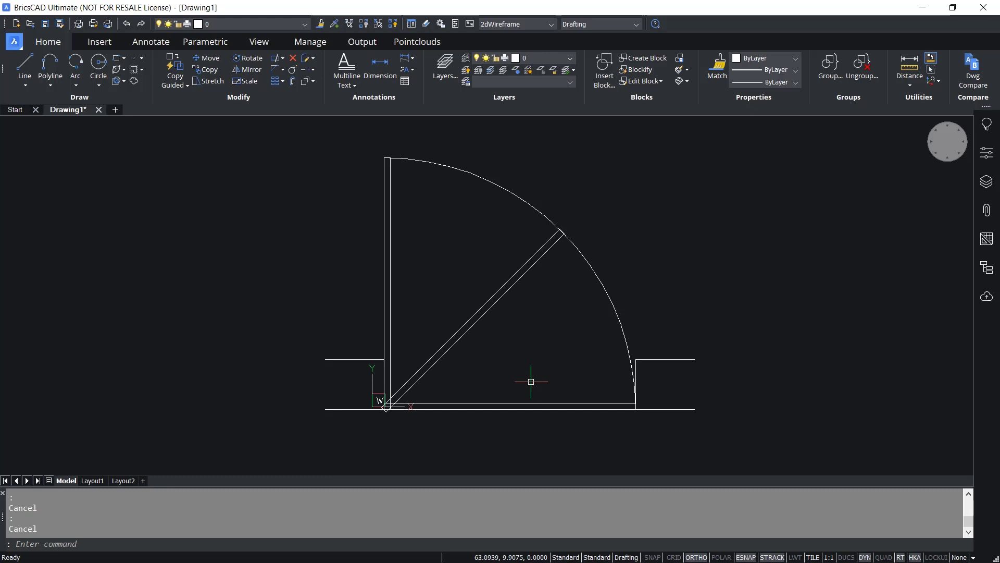
Start a block definition named Door_Parametric with its base point at the lower-left corner of the door opening
{"action": "left_click", "coordinate": [97, 45]}
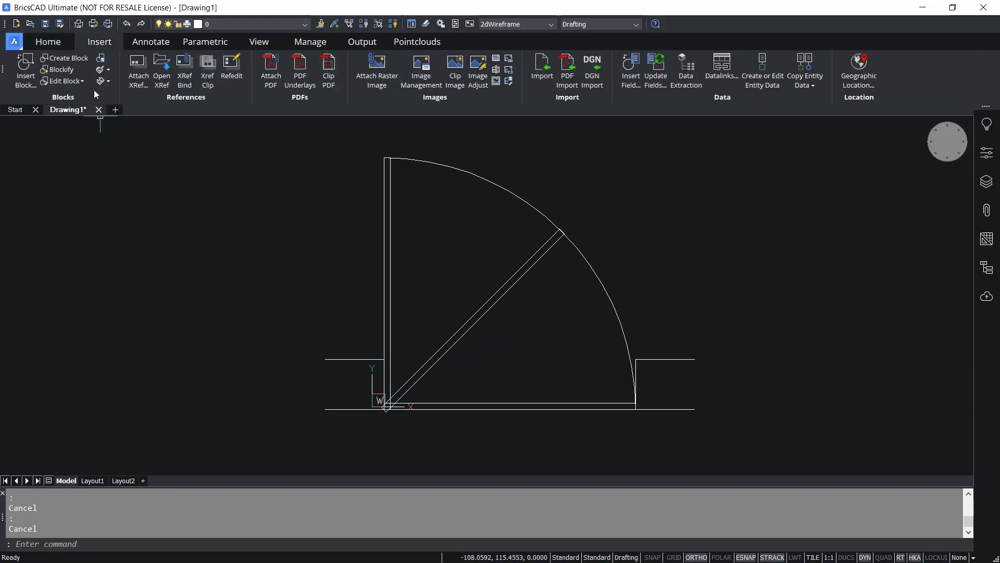
{"action": "left_click", "coordinate": [64, 58]}
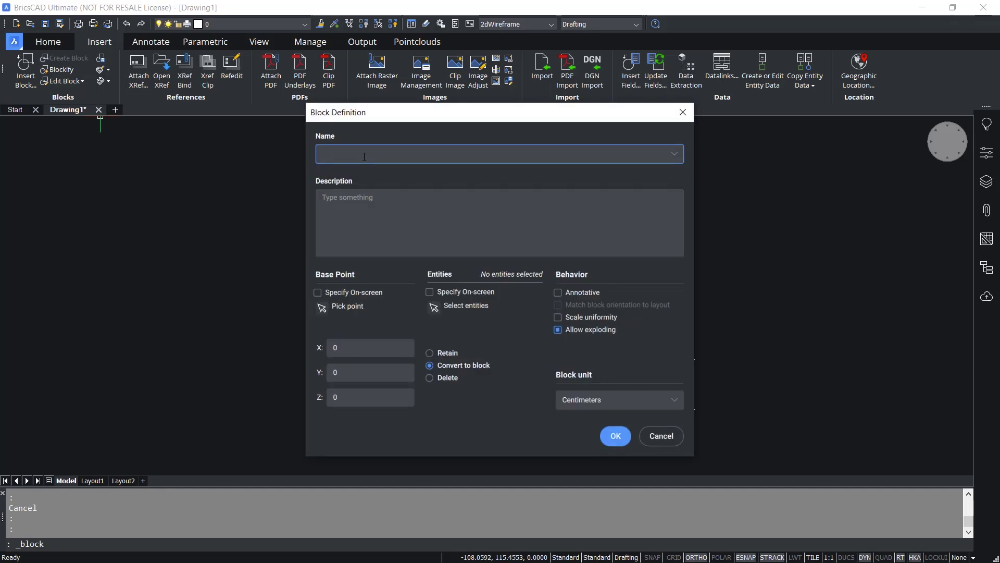
{"action": "type", "text": "Door_Parametric"}
{"action": "left_click", "coordinate": [322, 308]}
{"action": "scroll", "coordinate": [420, 449], "scroll_direction": "up", "scroll_amount": 4}
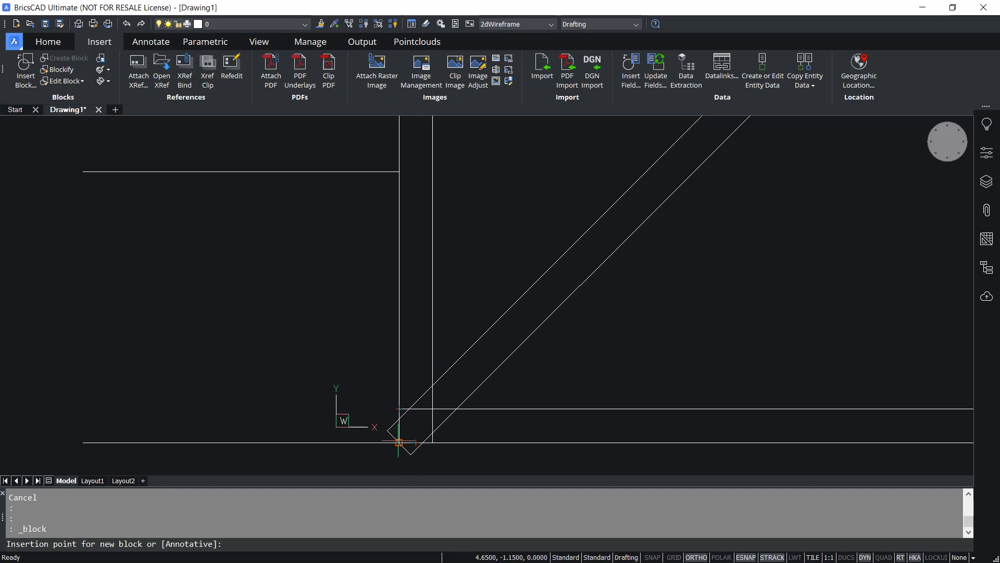
{"action": "left_click", "coordinate": [399, 442]}
Select all the door leaves, swing arcs and wall lines as the block's entities, create the block and deselect it
{"action": "left_click", "coordinate": [434, 309]}
{"action": "scroll", "coordinate": [344, 372], "scroll_direction": "down", "scroll_amount": 5}
{"action": "left_click", "coordinate": [588, 165]}
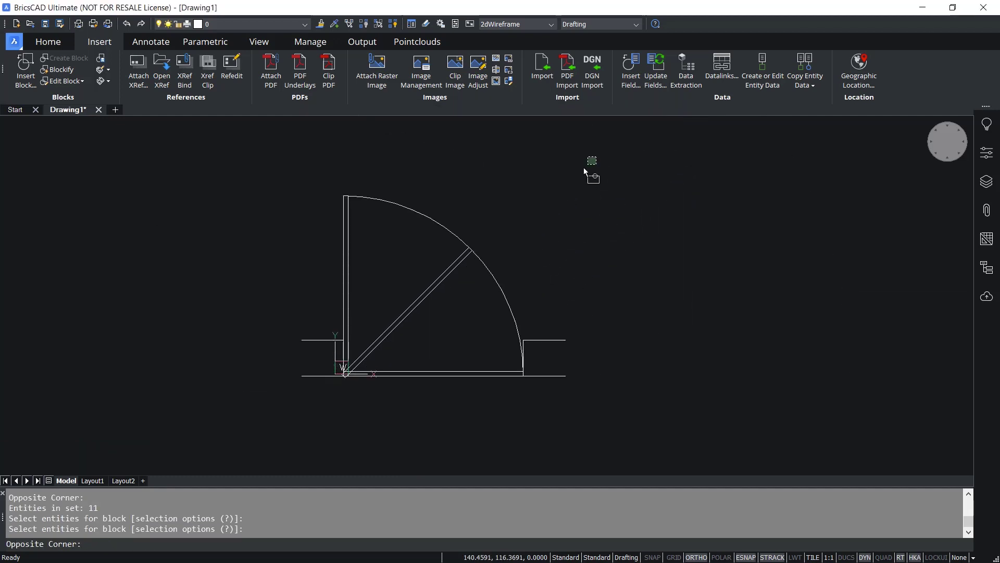
{"action": "left_click", "coordinate": [251, 423]}
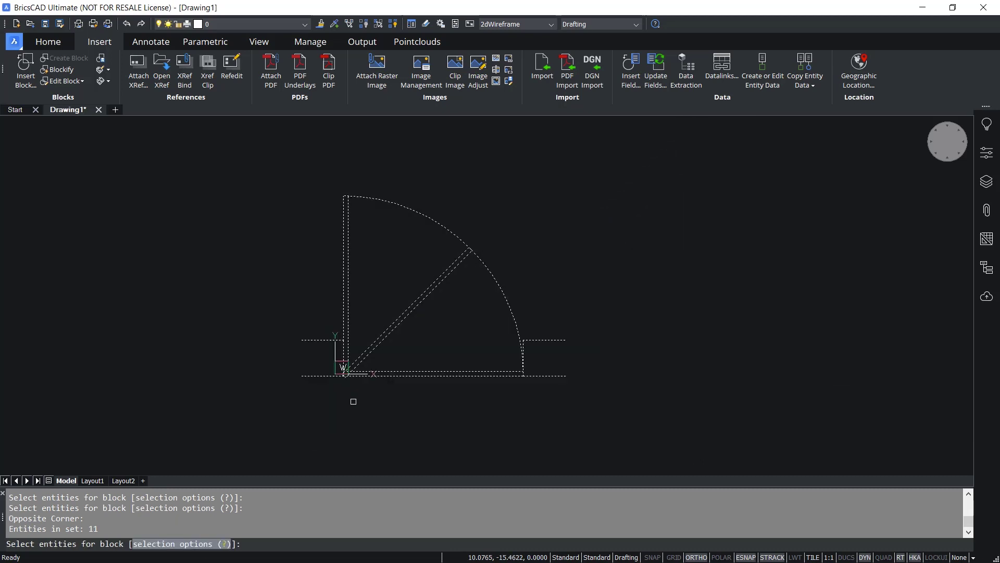
{"action": "key", "text": "Return"}
{"action": "key", "text": "Return"}
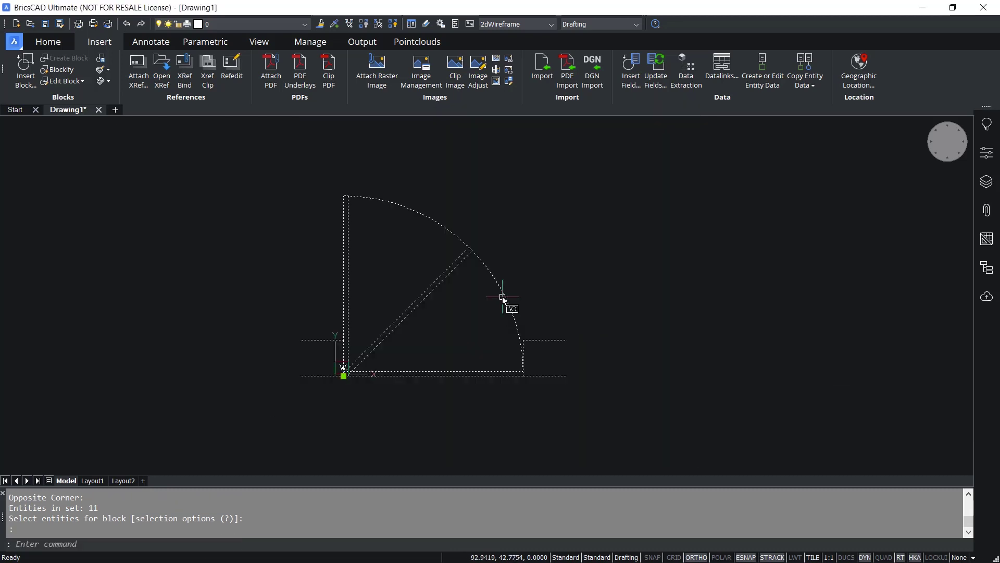
{"action": "key", "text": "Escape"}
{"action": "key", "text": "Escape"}
Open the Door_Parametric block for editing in the Block Editor
{"action": "left_click", "coordinate": [509, 307]}
{"action": "double_click", "coordinate": [508, 306]}
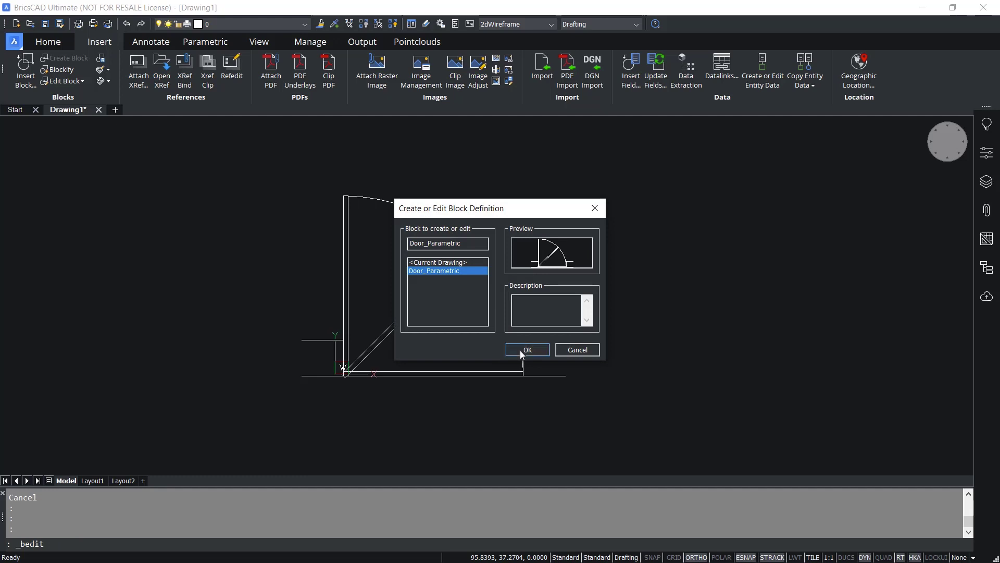
{"action": "left_click", "coordinate": [522, 350]}
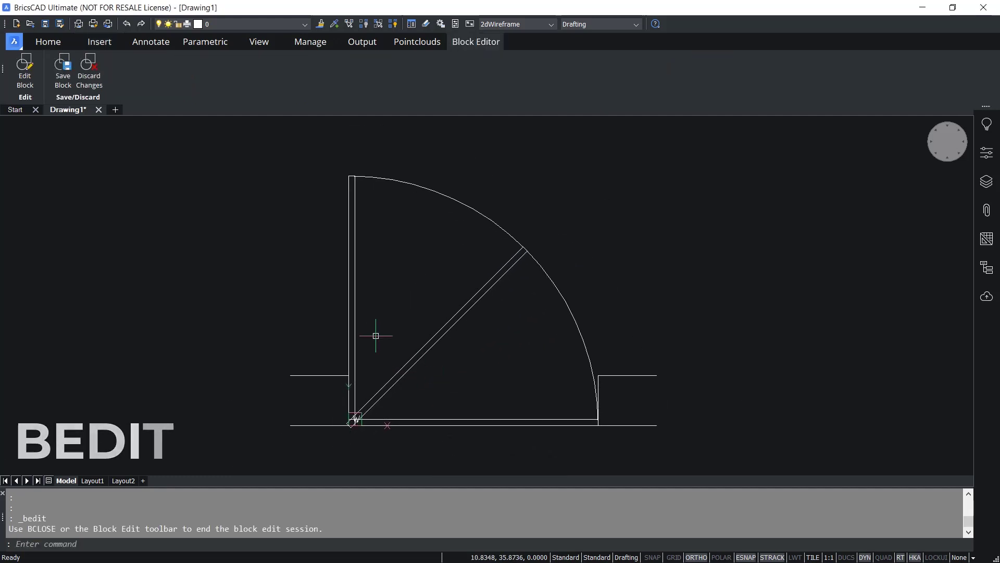
Add a flip line across the opening between the midpoints of the two jambs and name it Horizontal
{"action": "left_click", "coordinate": [211, 45]}
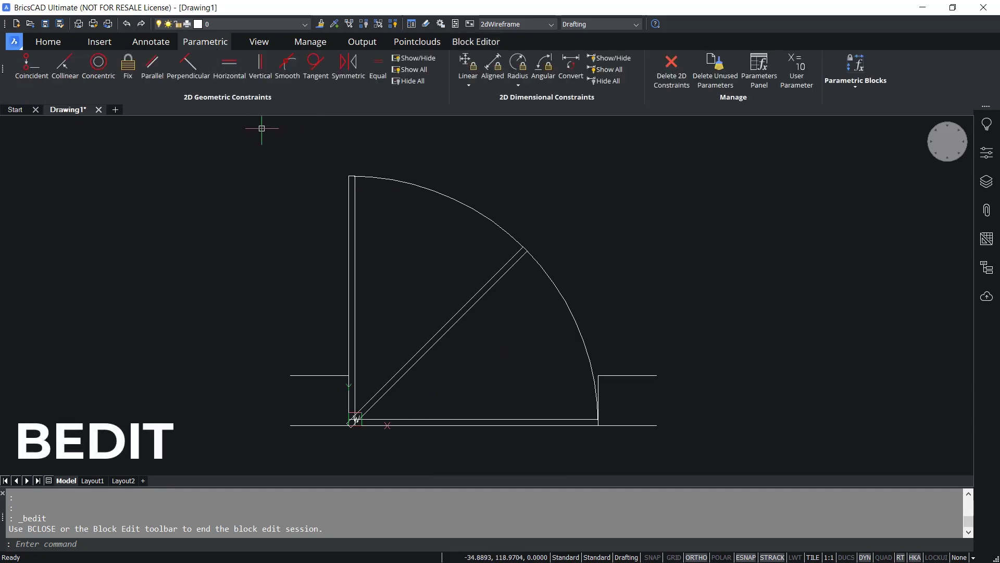
{"action": "left_click", "coordinate": [855, 83]}
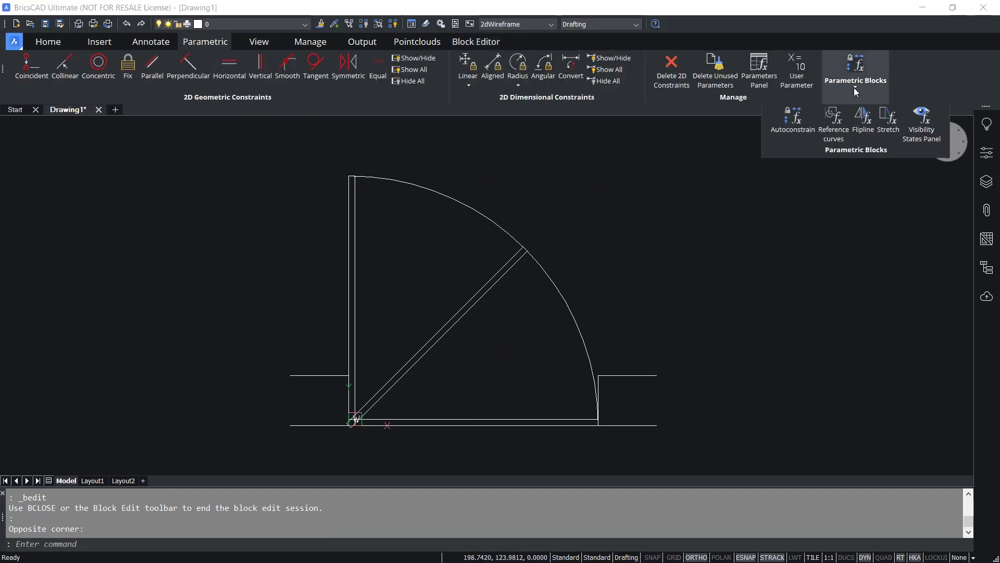
{"action": "left_click", "coordinate": [868, 131]}
{"action": "scroll", "coordinate": [380, 452], "scroll_direction": "up", "scroll_amount": 3}
{"action": "scroll", "coordinate": [347, 433], "scroll_direction": "down", "scroll_amount": 1}
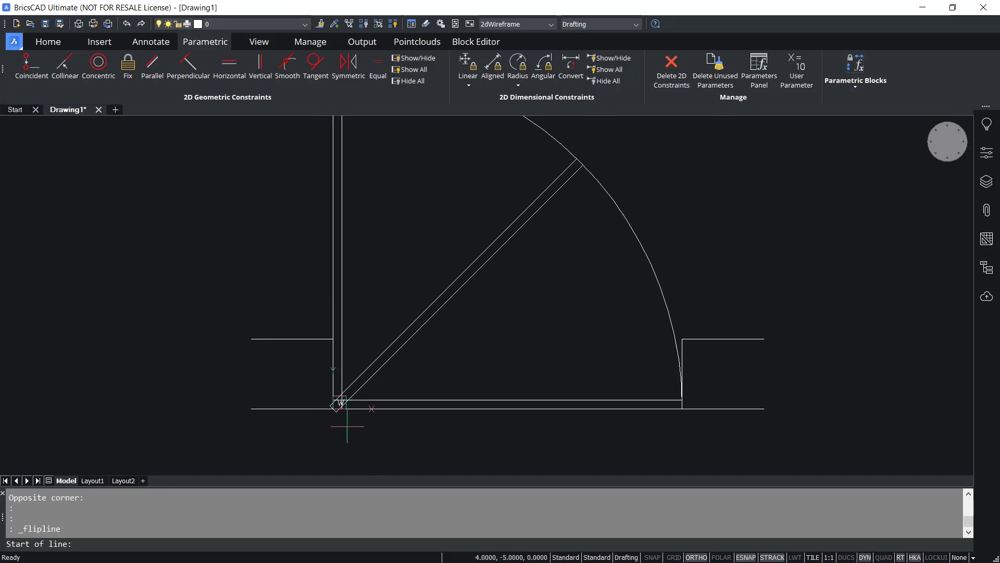
{"action": "left_click", "coordinate": [333, 371]}
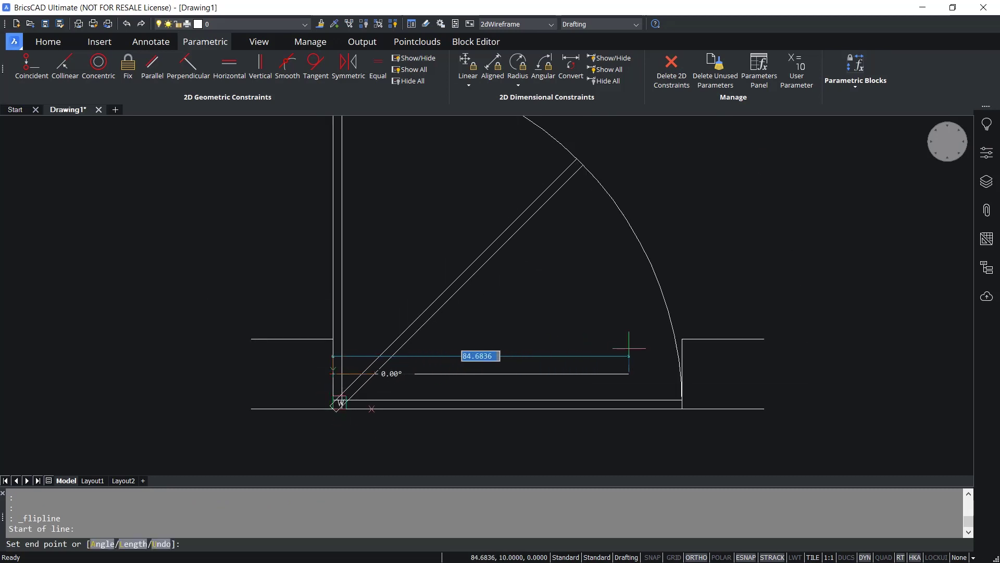
{"action": "scroll", "coordinate": [677, 371], "scroll_direction": "up", "scroll_amount": 4}
{"action": "left_click", "coordinate": [673, 375]}
{"action": "scroll", "coordinate": [530, 416], "scroll_direction": "down", "scroll_amount": 4}
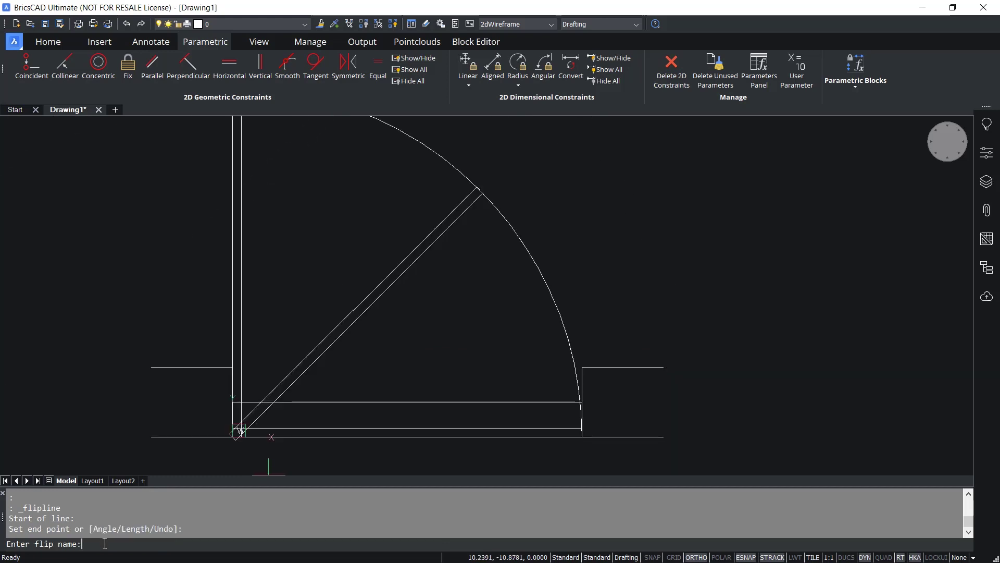
{"action": "type", "text": "Horizontal"}
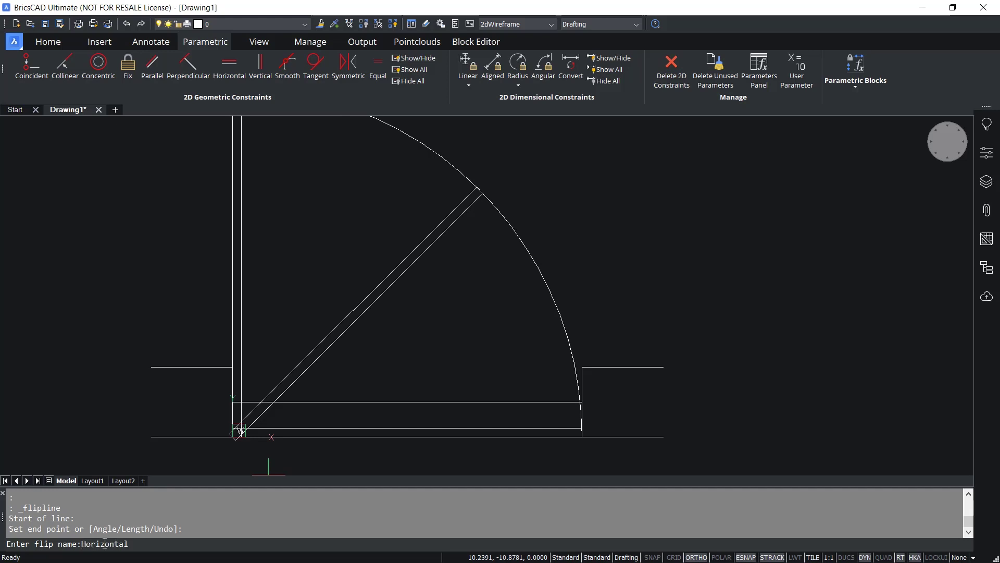
{"action": "key", "text": "Return"}
{"action": "scroll", "coordinate": [329, 441], "scroll_direction": "down", "scroll_amount": 2}
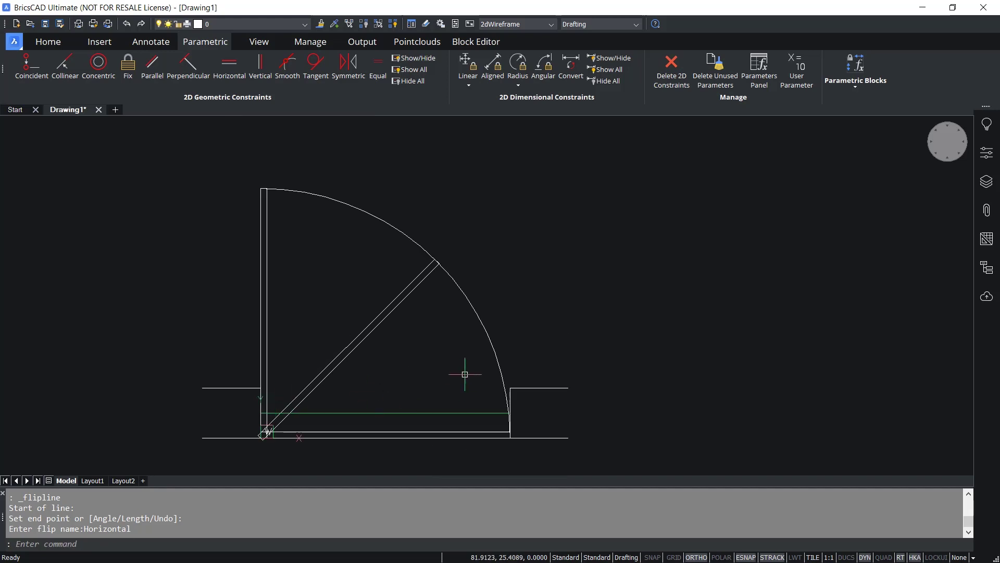
Start a second flip line at the middle between the lower-left and lower-right corners of the door opening
{"action": "left_click", "coordinate": [856, 82]}
{"action": "left_click", "coordinate": [863, 133]}
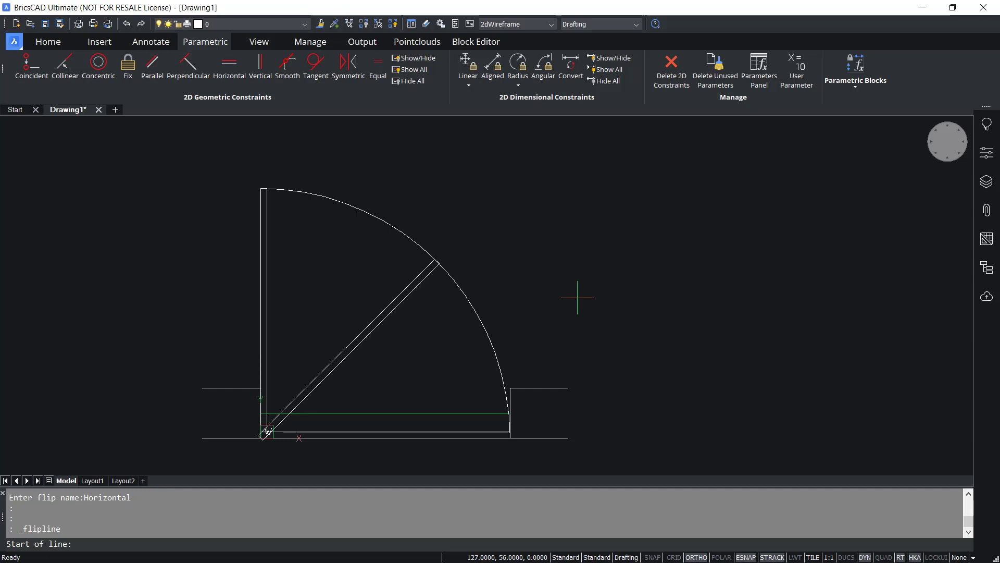
{"action": "key", "text": "Escape"}
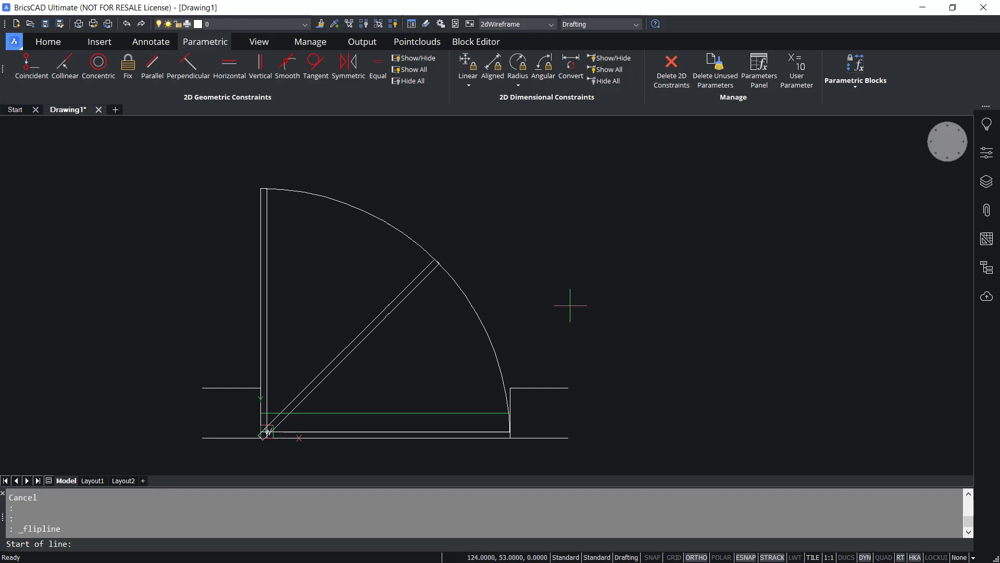
{"action": "right_click", "coordinate": [446, 192], "text": "shift"}
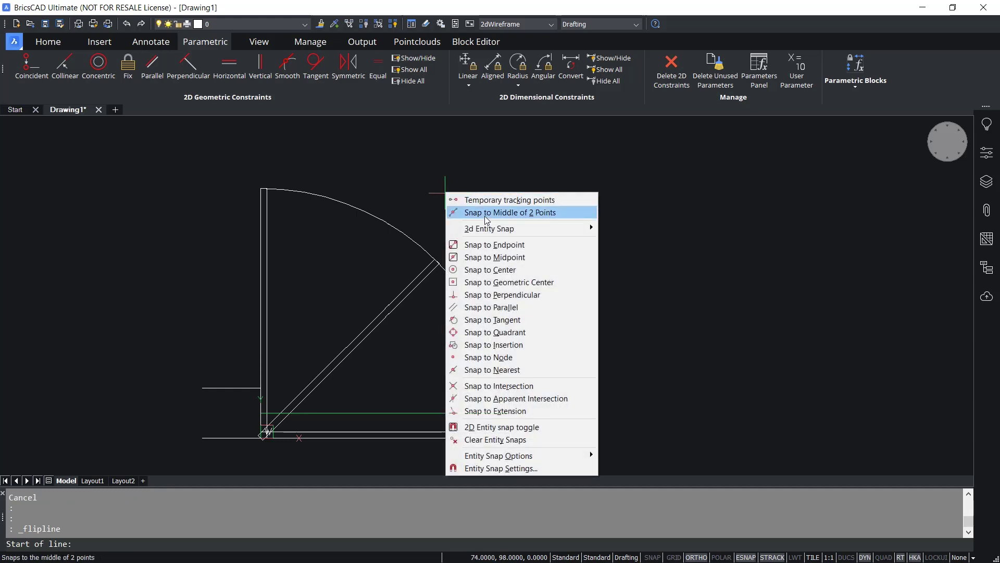
{"action": "left_click", "coordinate": [485, 218]}
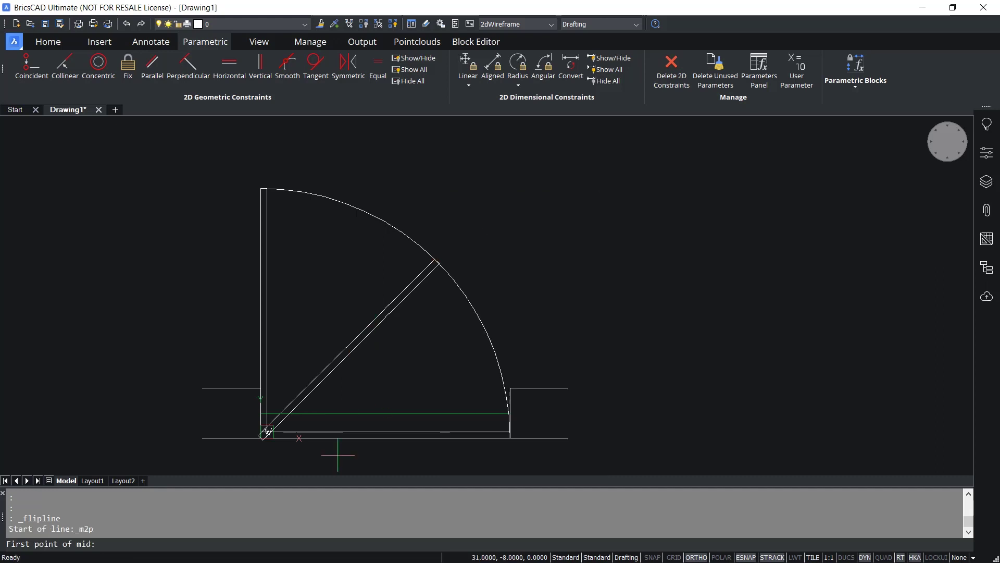
{"action": "scroll", "coordinate": [265, 424], "scroll_direction": "up", "scroll_amount": 5}
{"action": "left_click", "coordinate": [257, 415]}
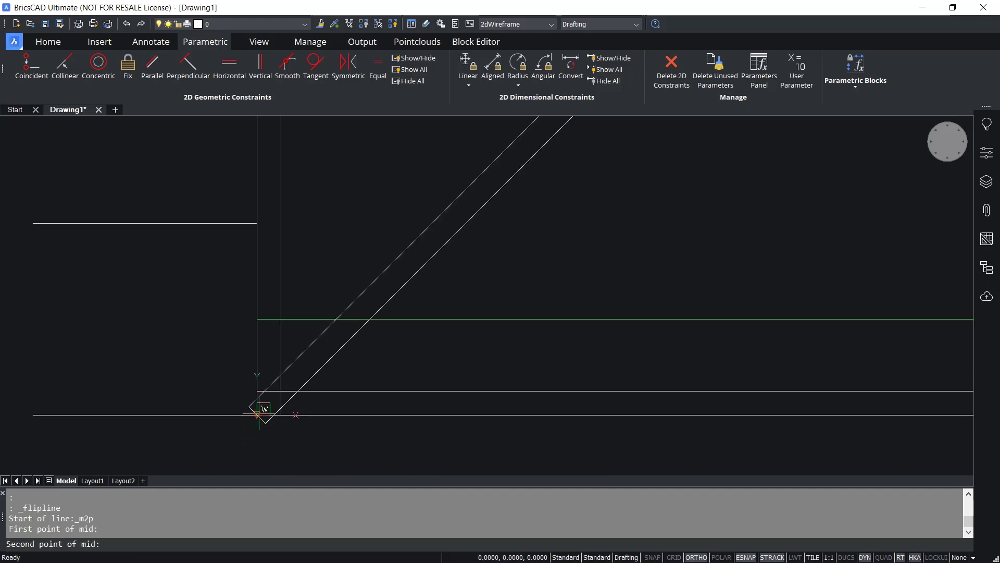
{"action": "scroll", "coordinate": [217, 440], "scroll_direction": "down", "scroll_amount": 3}
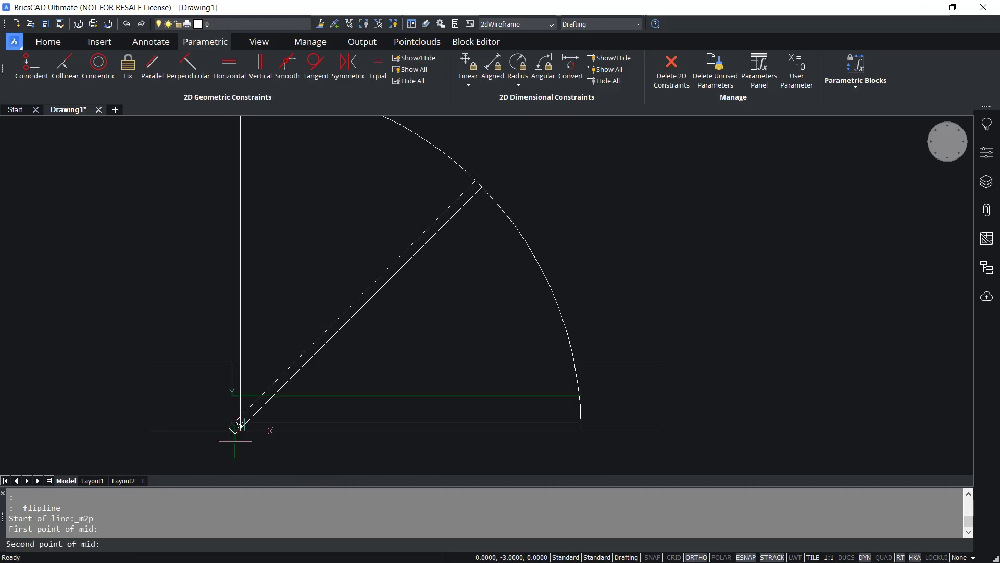
{"action": "left_click", "coordinate": [580, 430]}
Extend the second flip line straight up past the door swing, about 107 units long, and name it Vertical
{"action": "scroll", "coordinate": [432, 423], "scroll_direction": "down", "scroll_amount": 4}
{"action": "scroll", "coordinate": [428, 423], "scroll_direction": "up", "scroll_amount": 3}
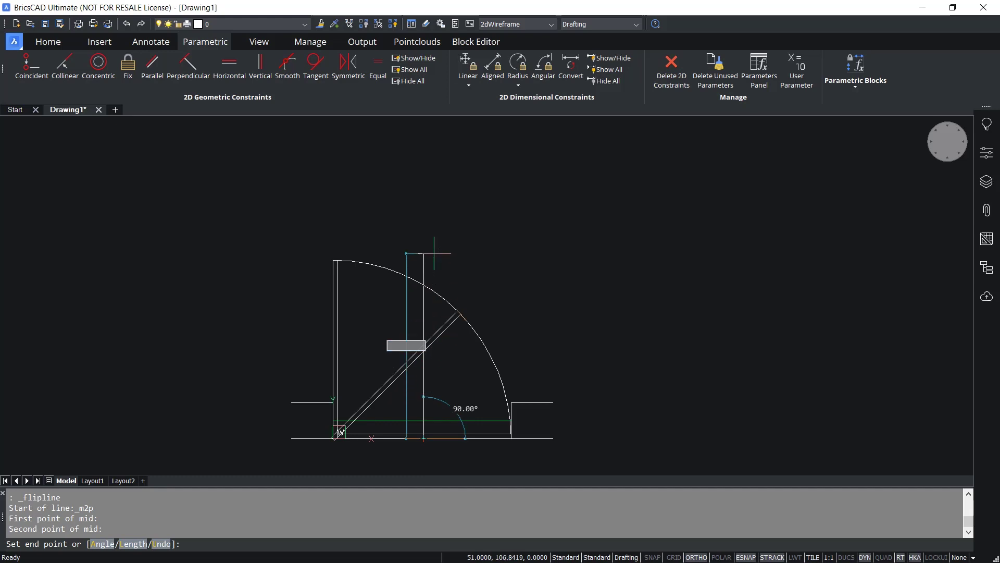
{"action": "left_click", "coordinate": [436, 252]}
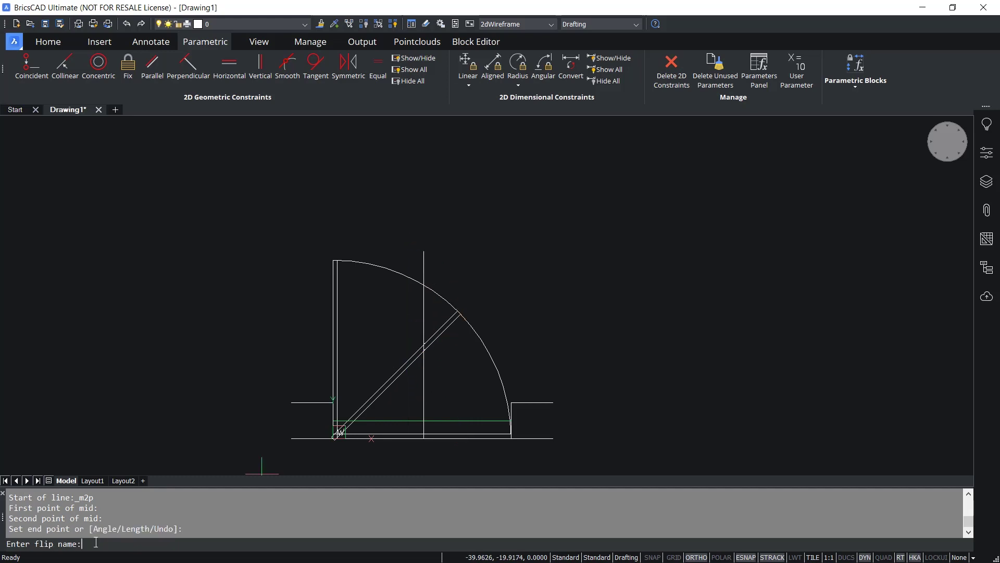
{"action": "type", "text": "Vertical"}
{"action": "key", "text": "Return"}
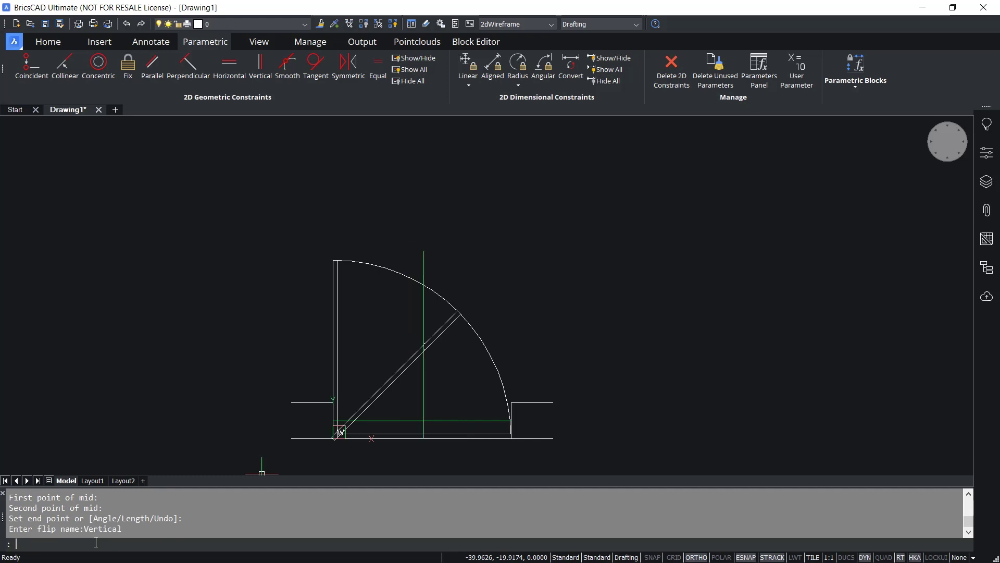
Convert the four horizontal wall lines beside the two jambs into reference curves and accept the result
{"action": "key", "text": "Escape"}
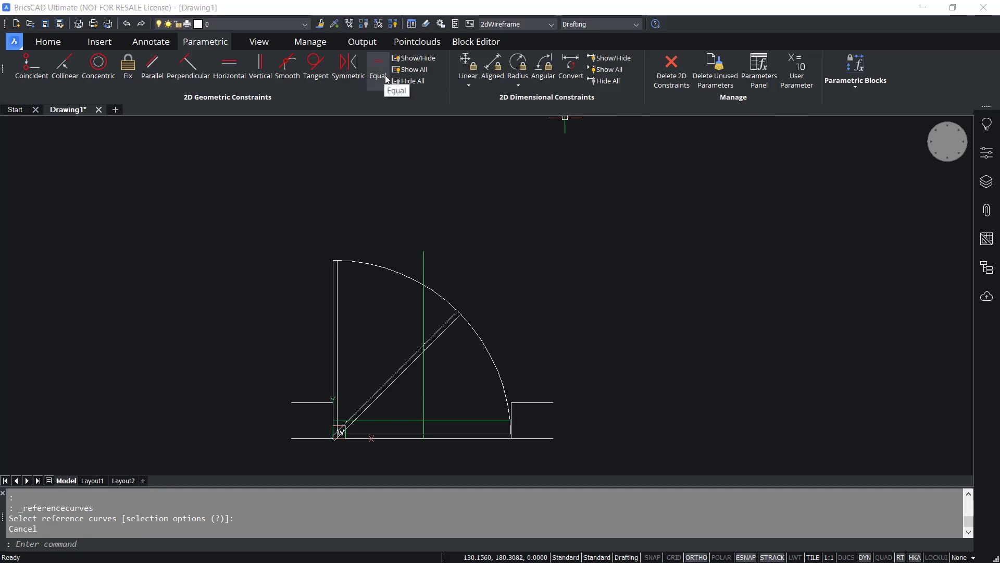
{"action": "left_click", "coordinate": [855, 86]}
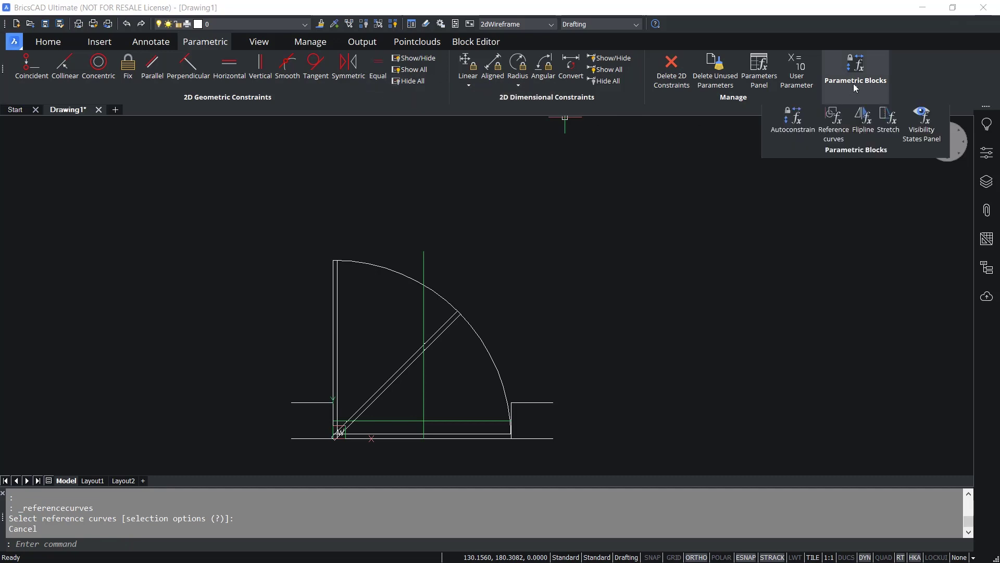
{"action": "left_click", "coordinate": [833, 128]}
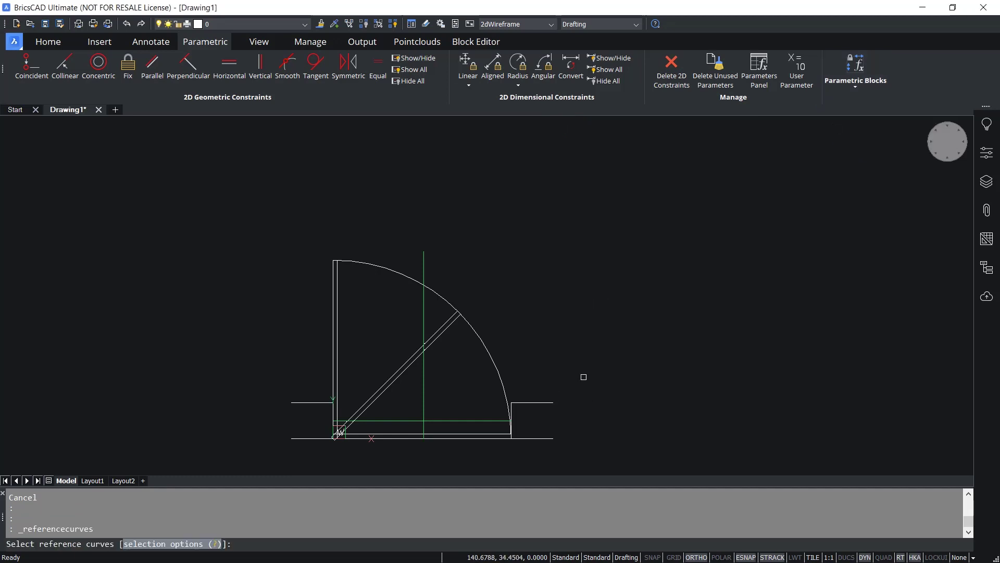
{"action": "left_click", "coordinate": [584, 376]}
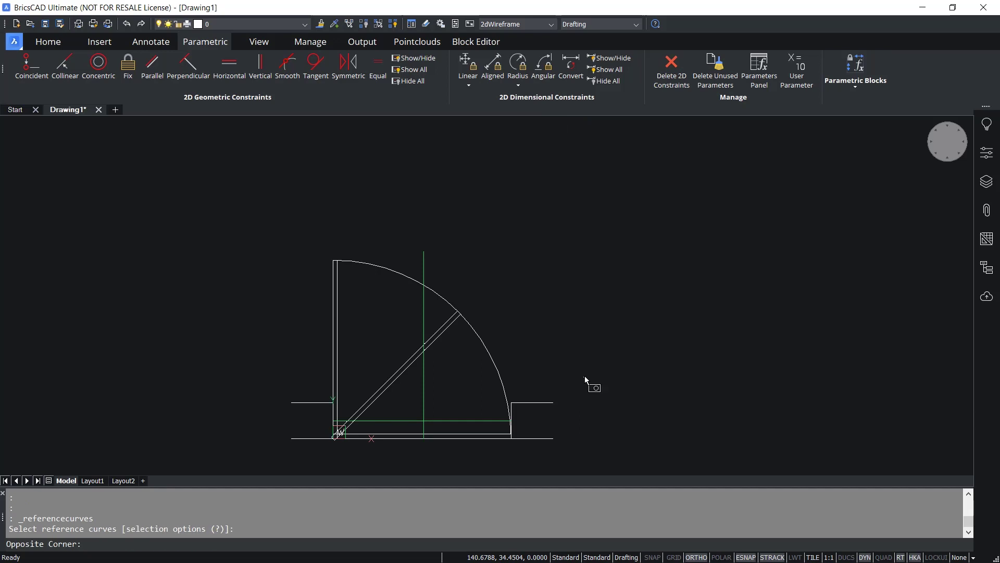
{"action": "left_click", "coordinate": [530, 454]}
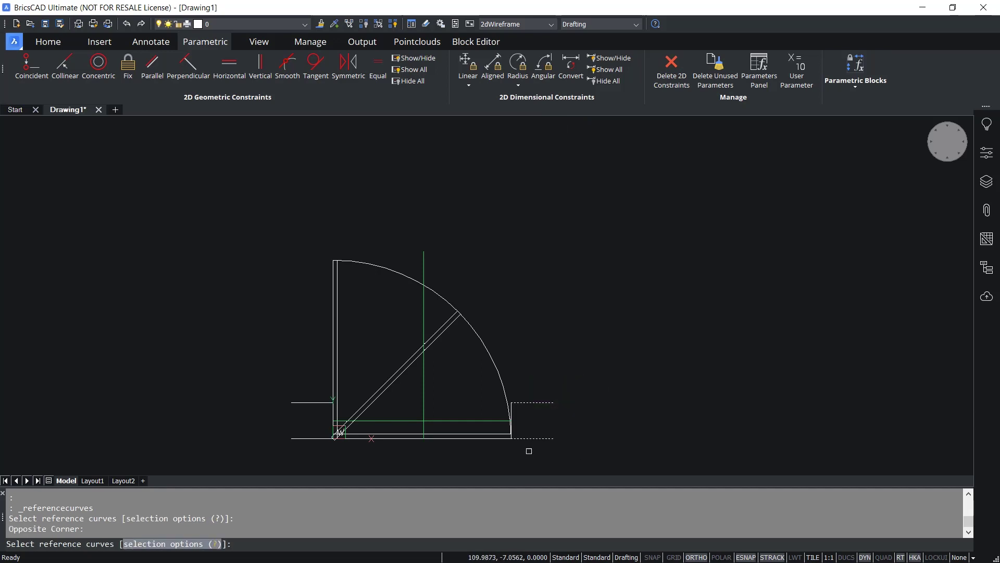
{"action": "left_click", "coordinate": [308, 385]}
{"action": "left_click", "coordinate": [260, 451]}
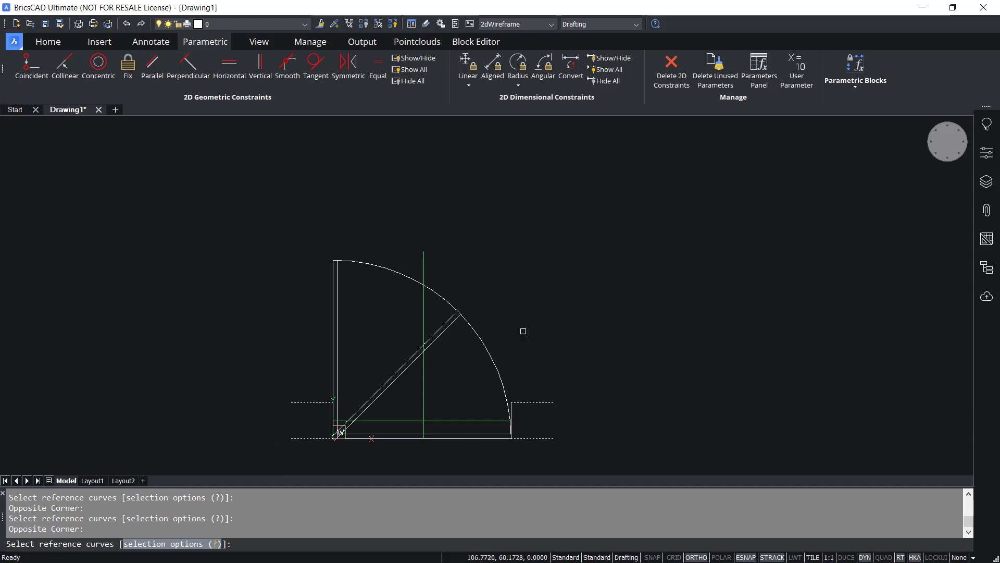
{"action": "key", "text": "Return"}
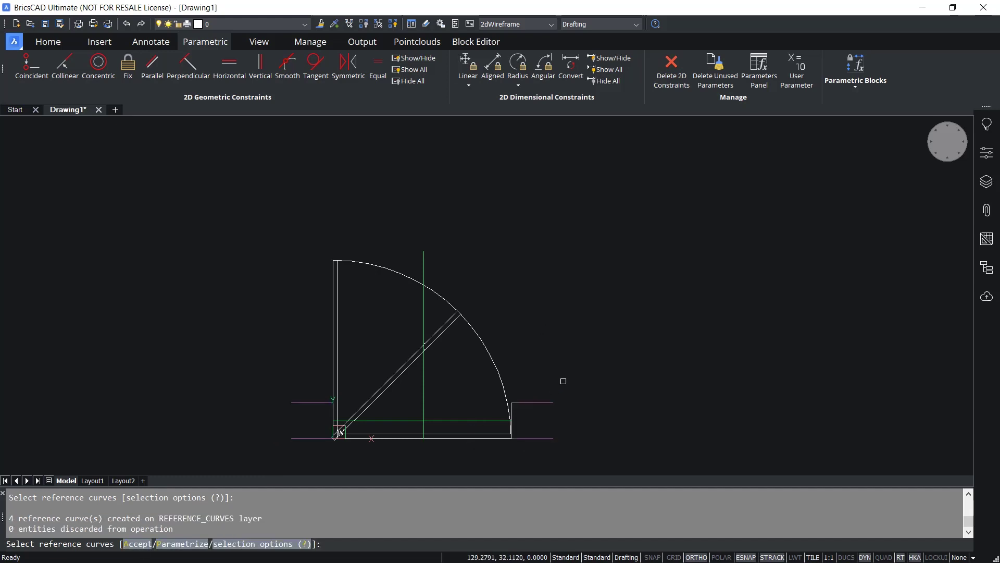
{"action": "left_click", "coordinate": [139, 546]}
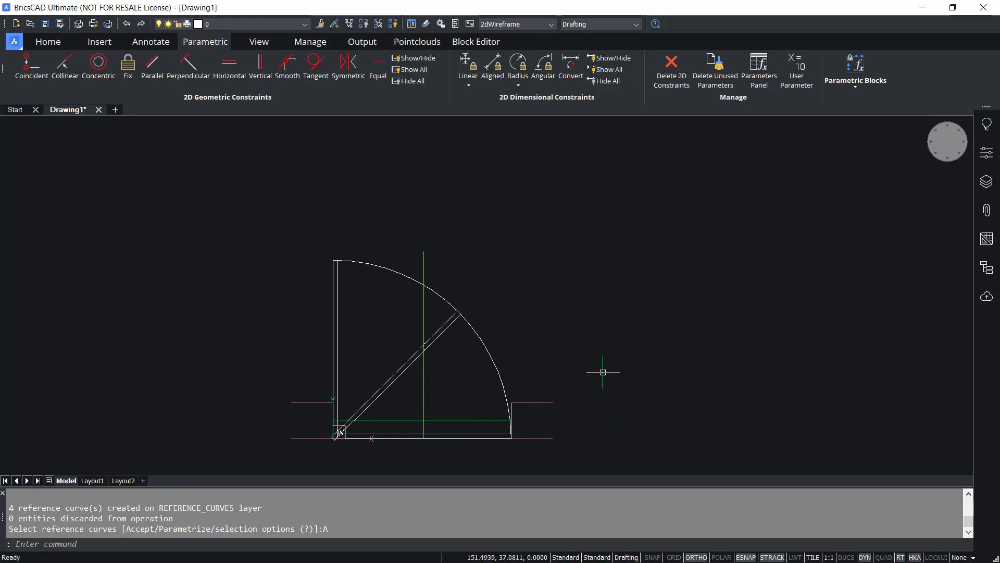
Review the FLIPLINES and REFERENCE_CURVES layers and their visibility in the drawing's layer list
{"action": "left_click", "coordinate": [987, 183]}
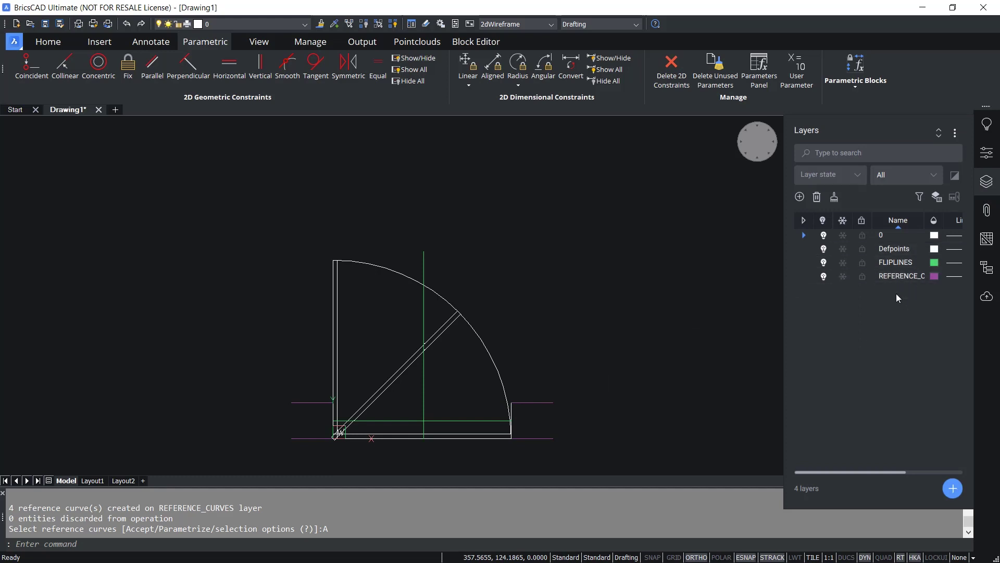
{"action": "left_click", "coordinate": [823, 262]}
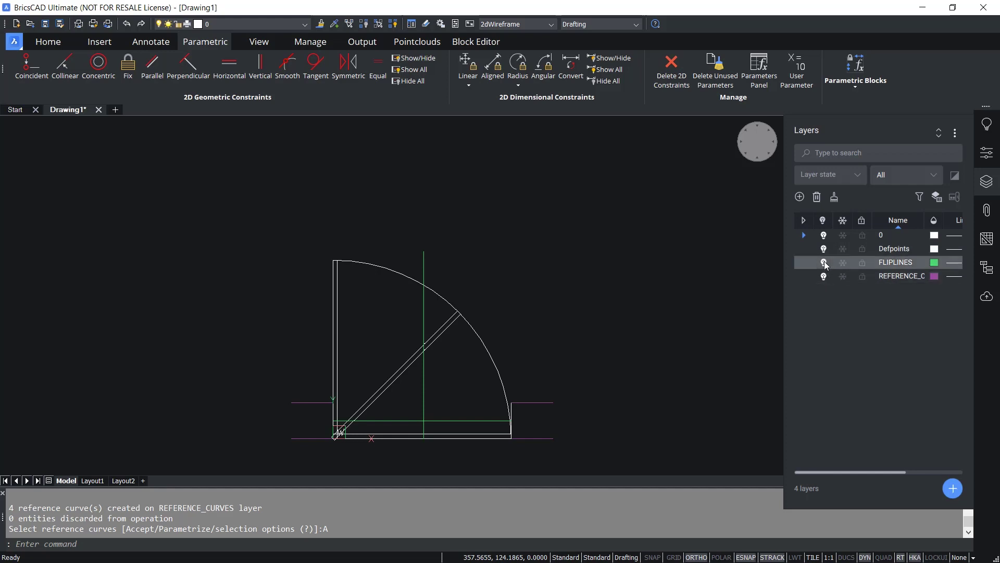
{"action": "left_click", "coordinate": [823, 276]}
{"action": "left_click", "coordinate": [823, 280]}
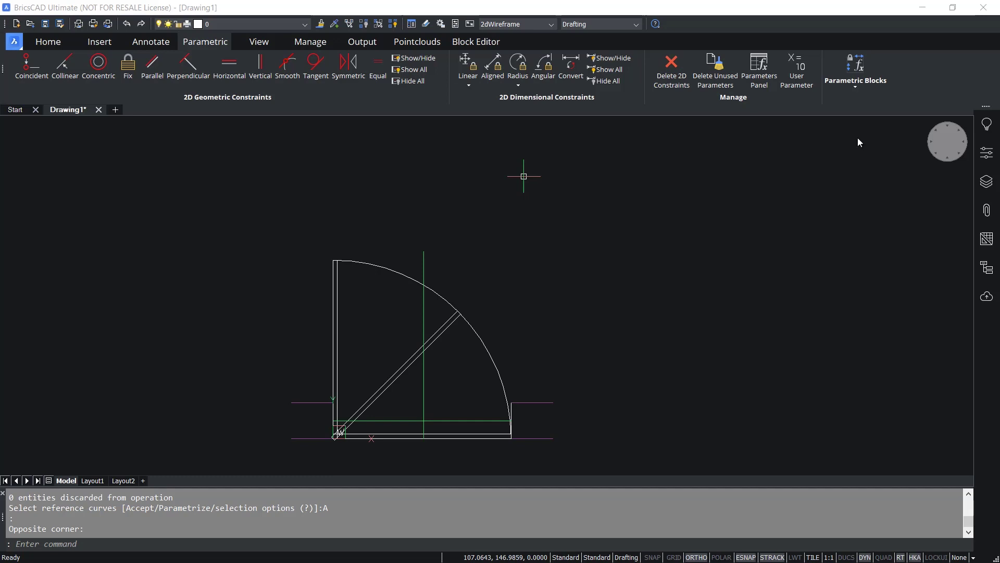
Create a new visibility state parameter for the block and name it Door_State
{"action": "left_click", "coordinate": [858, 88]}
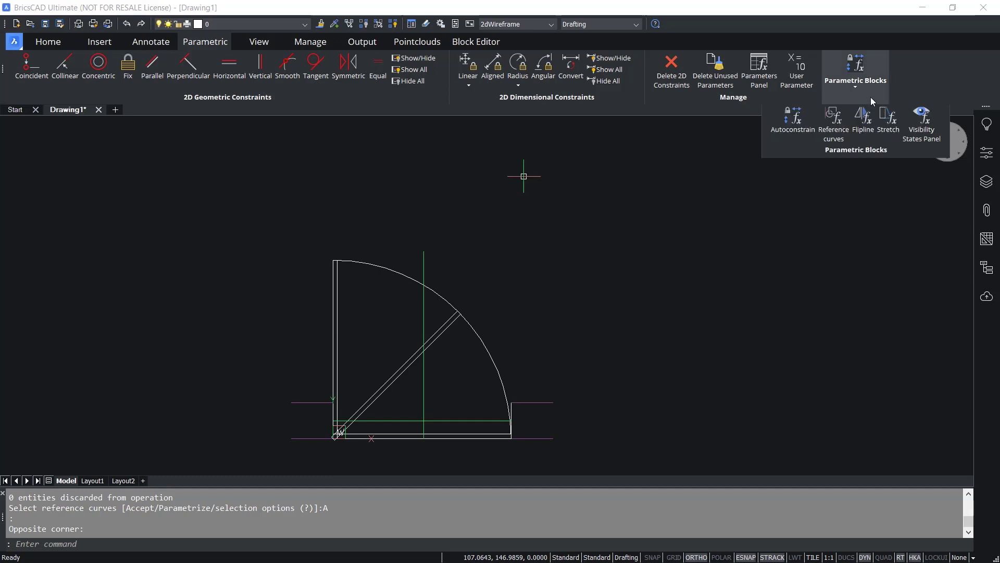
{"action": "left_click", "coordinate": [920, 131]}
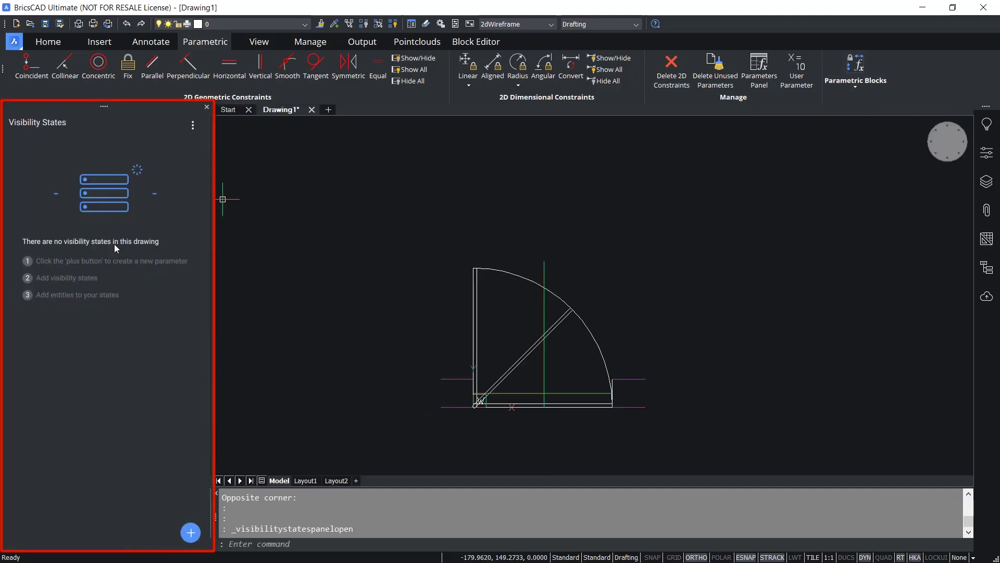
{"action": "left_click", "coordinate": [192, 534]}
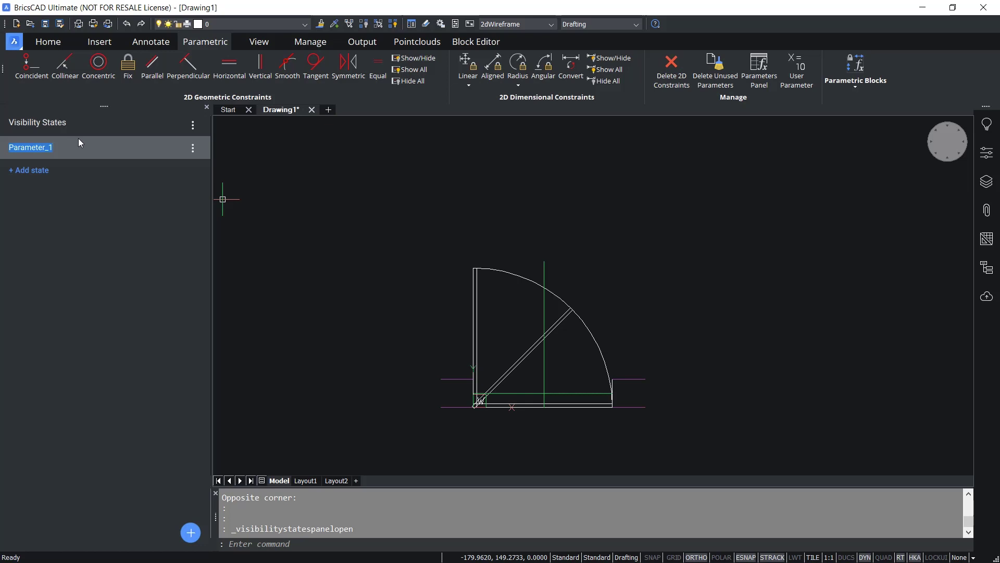
{"action": "type", "text": "Door_State"}
Add three visibility states to Door_State named Open, Half Open and Closed
{"action": "left_click", "coordinate": [43, 174]}
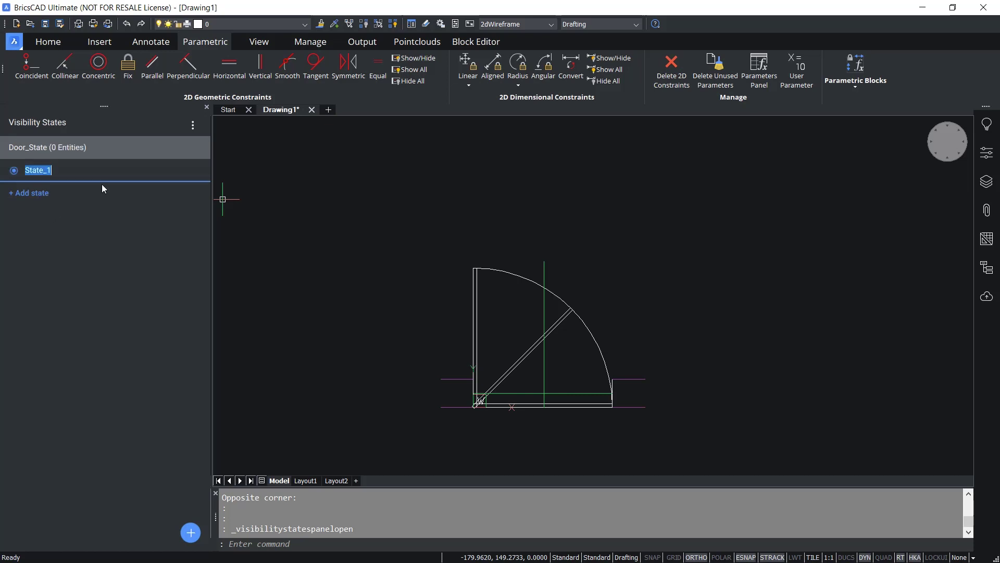
{"action": "key", "text": "BackSpace"}
{"action": "type", "text": "Open"}
{"action": "left_click", "coordinate": [44, 193]}
{"action": "key", "text": "BackSpace"}
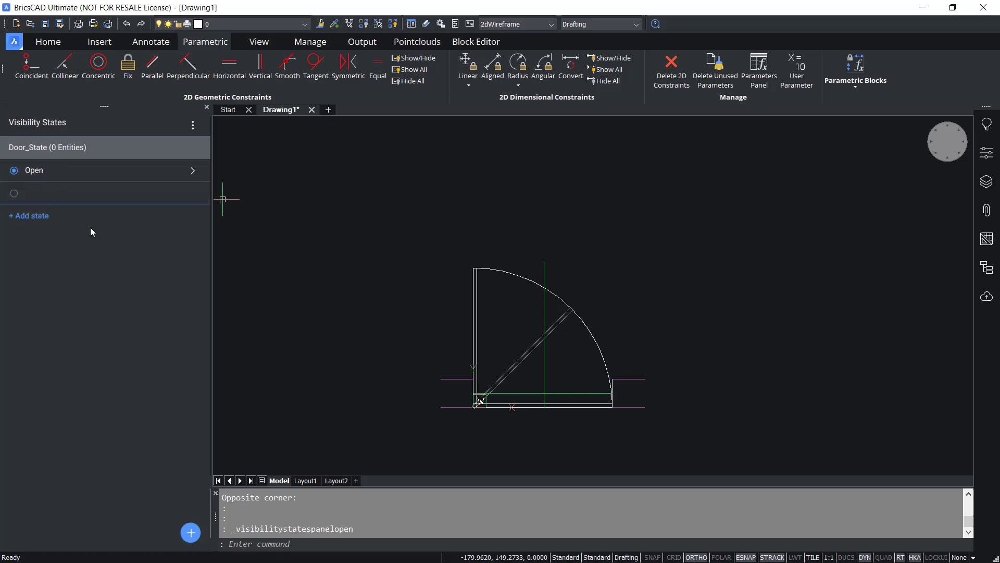
{"action": "type", "text": "H"}
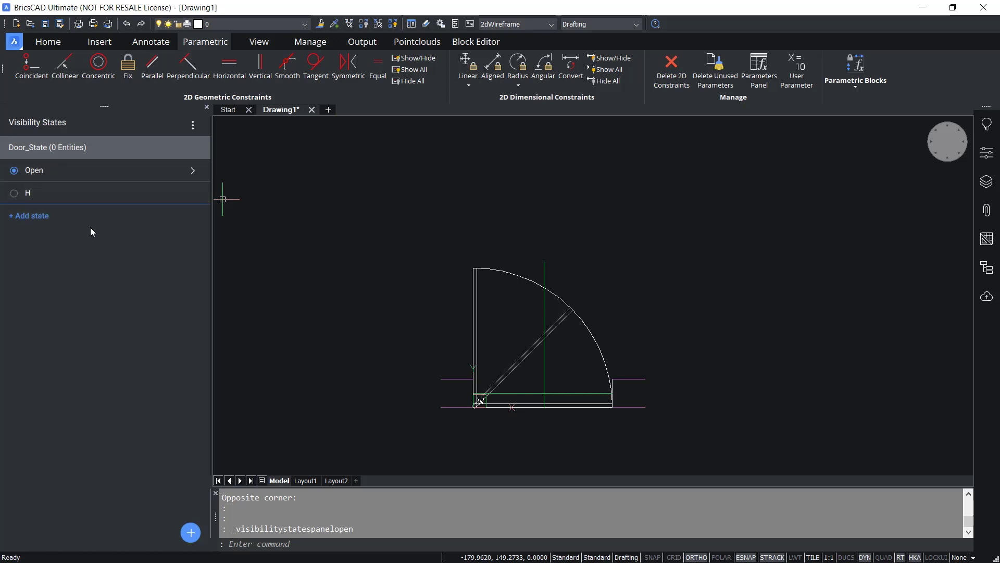
{"action": "type", "text": "alf Open"}
{"action": "left_click", "coordinate": [28, 215]}
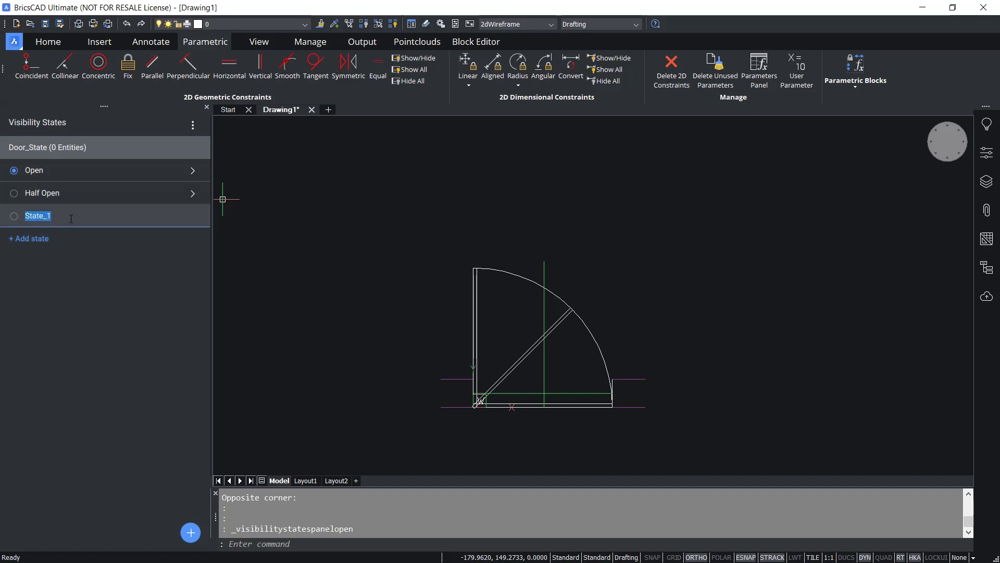
{"action": "key", "text": "BackSpace"}
{"action": "type", "text": "Closed"}
{"action": "key", "text": "Return"}
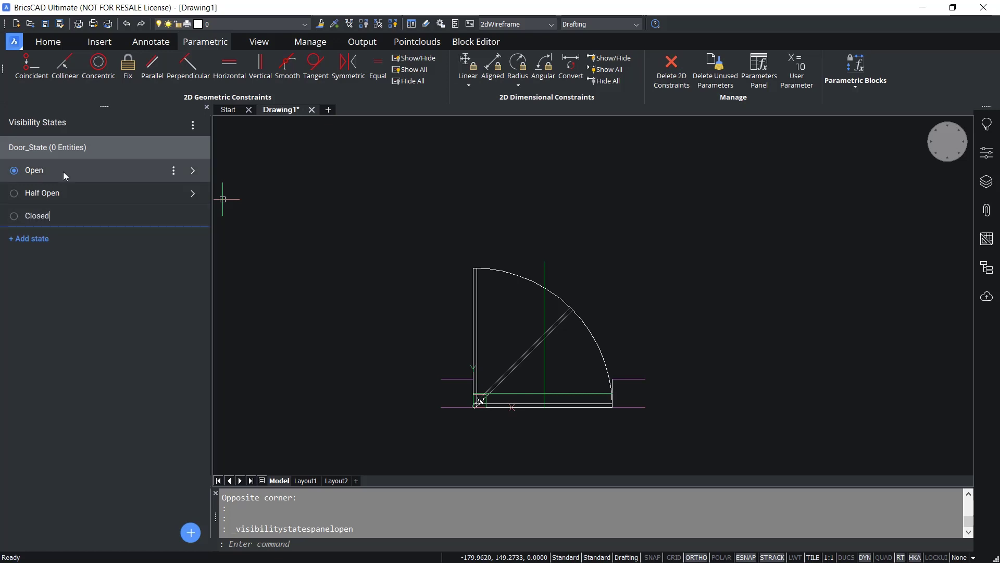
Make the diagonal half-open leaf and the horizontal closed leaf invisible in the Open state
{"action": "left_click", "coordinate": [174, 171]}
{"action": "left_click", "coordinate": [112, 252]}
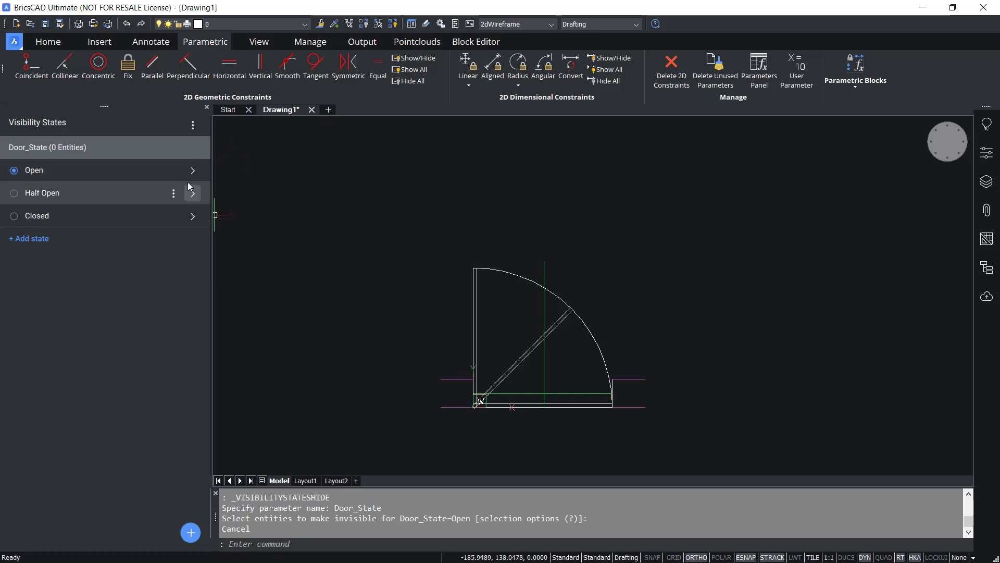
{"action": "left_click", "coordinate": [174, 170]}
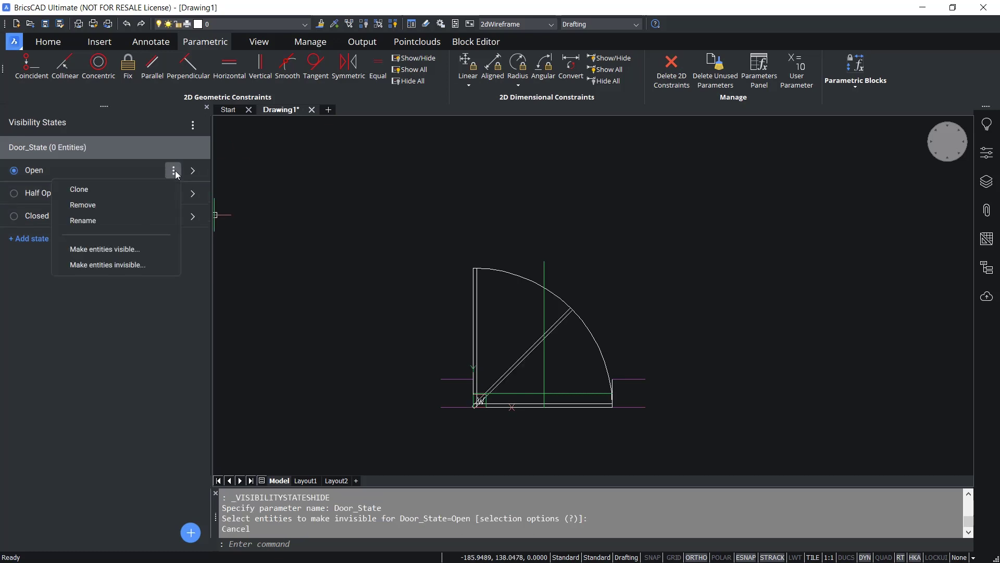
{"action": "left_click", "coordinate": [138, 266]}
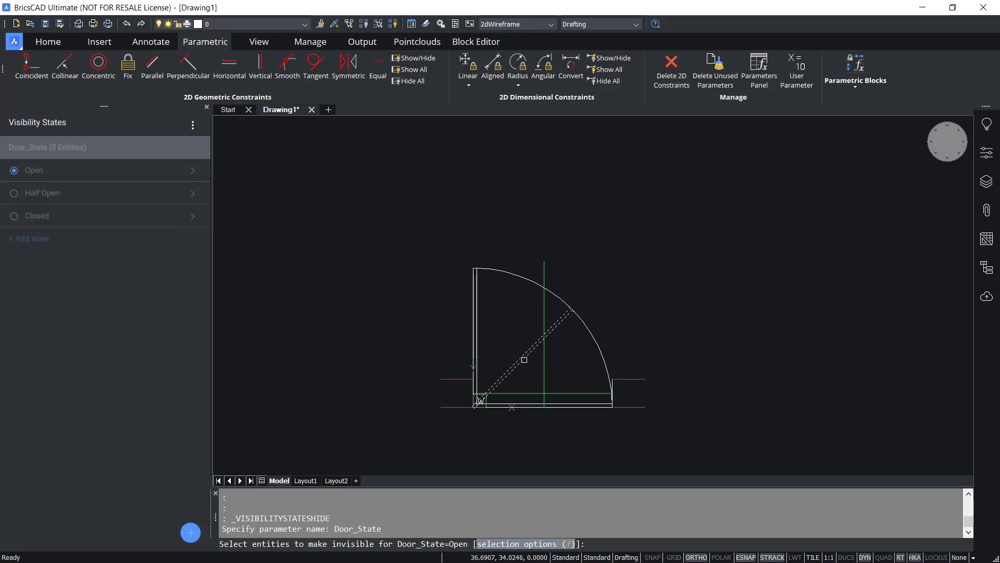
{"action": "left_click", "coordinate": [524, 359]}
{"action": "left_click", "coordinate": [522, 358]}
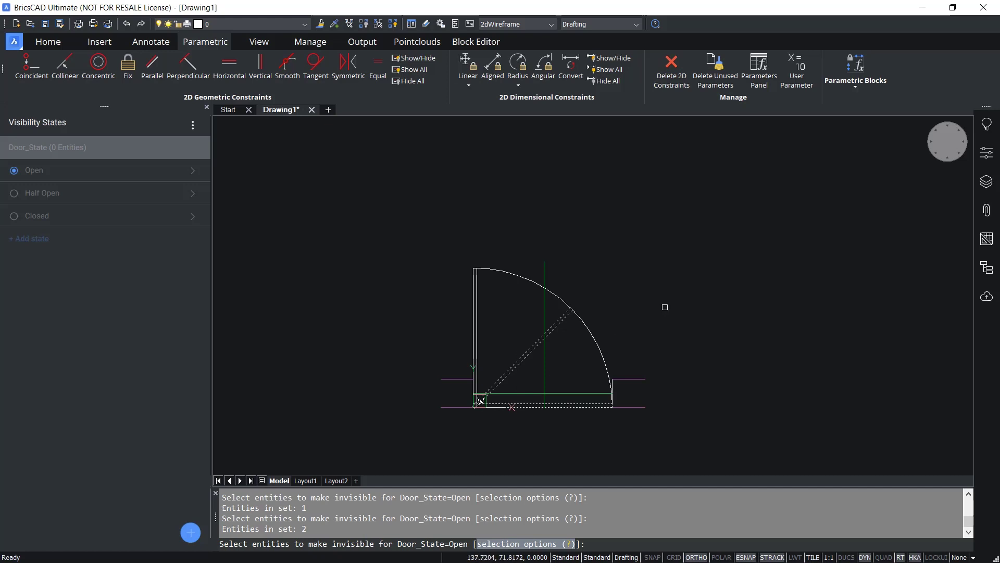
{"action": "key", "text": "Return"}
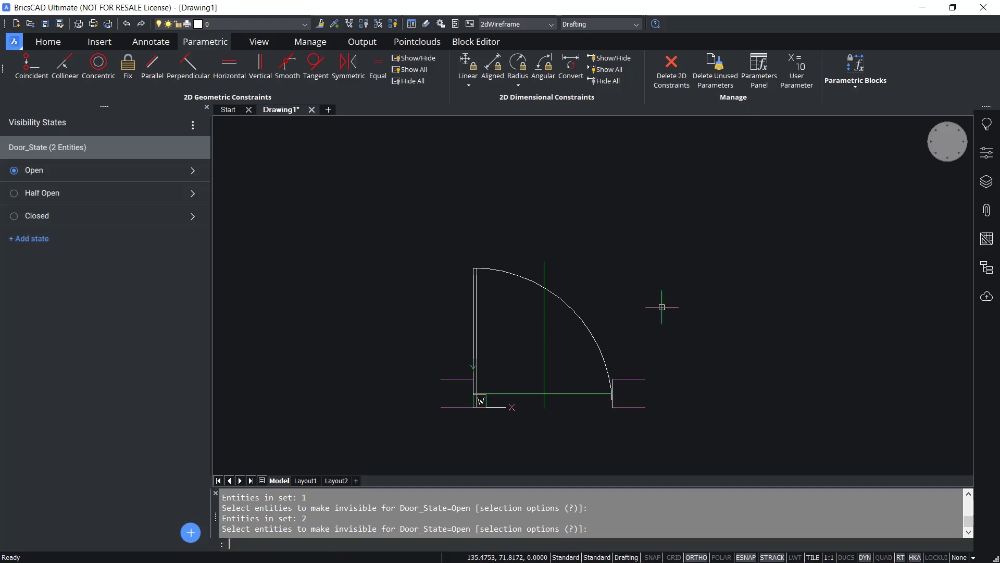
Activate the Half Open state and make the vertical open leaf, the upper swing arc and the horizontal closed leaf invisible in it
{"action": "left_click", "coordinate": [27, 194]}
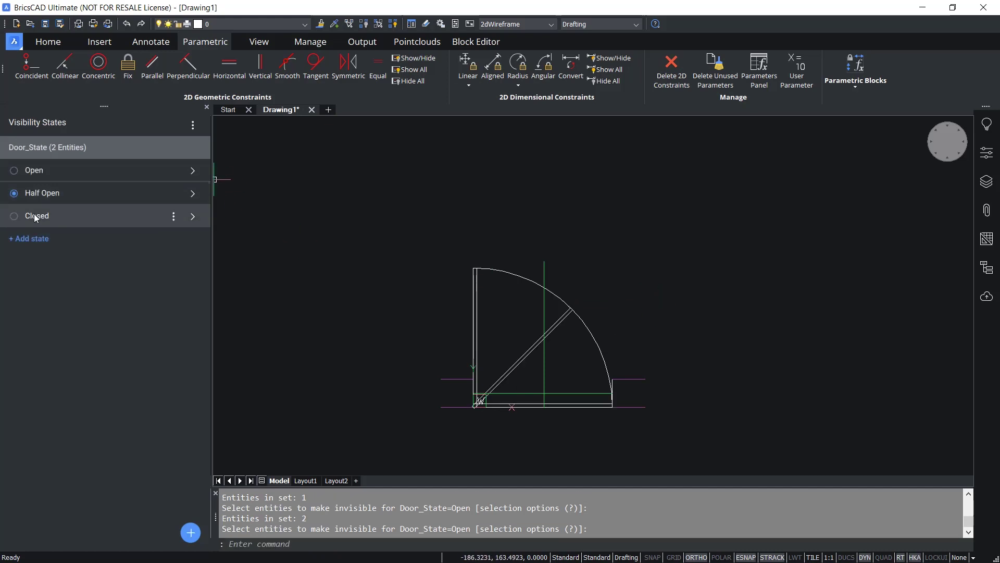
{"action": "left_click", "coordinate": [175, 194]}
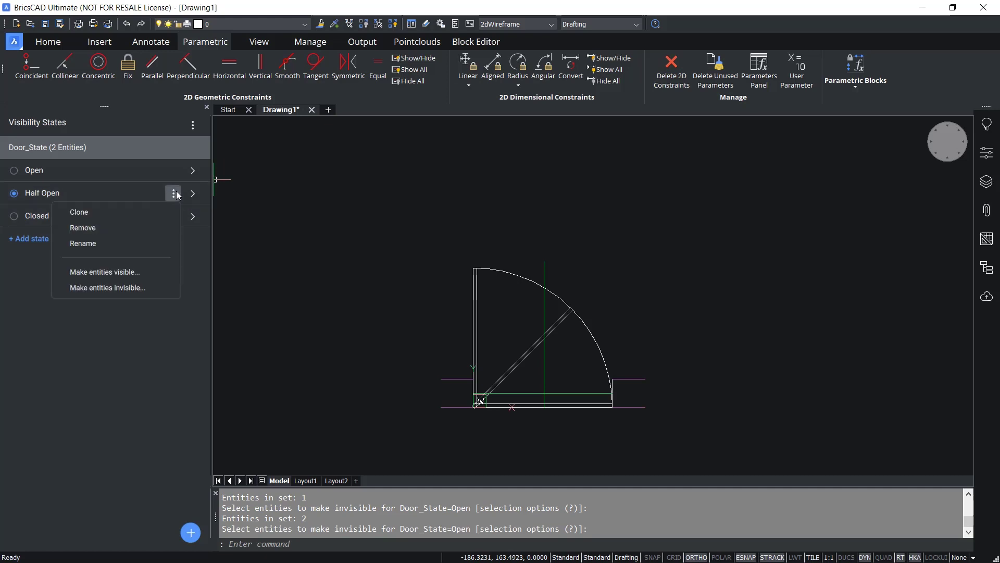
{"action": "left_click", "coordinate": [126, 290]}
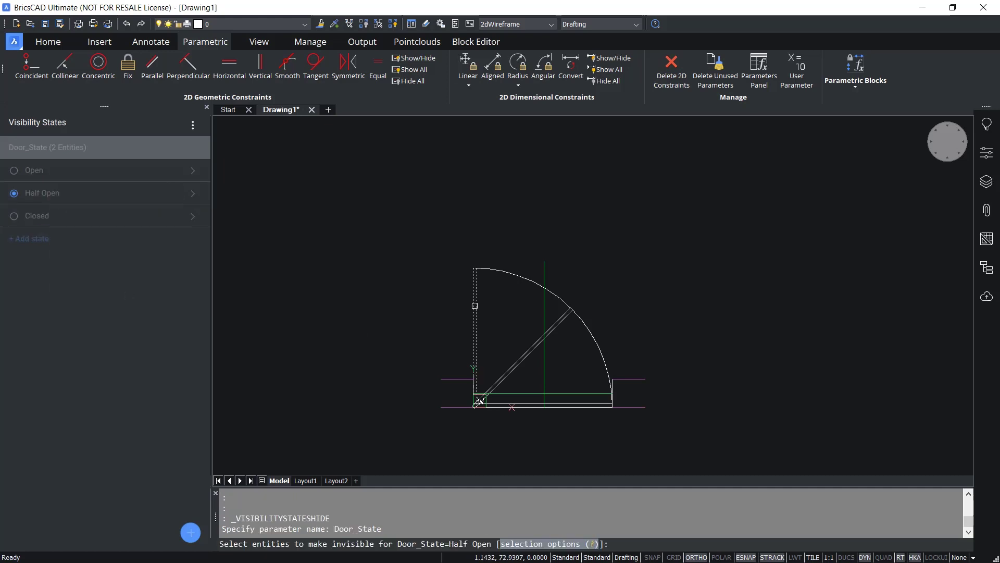
{"action": "left_click", "coordinate": [475, 306]}
{"action": "left_click", "coordinate": [514, 275]}
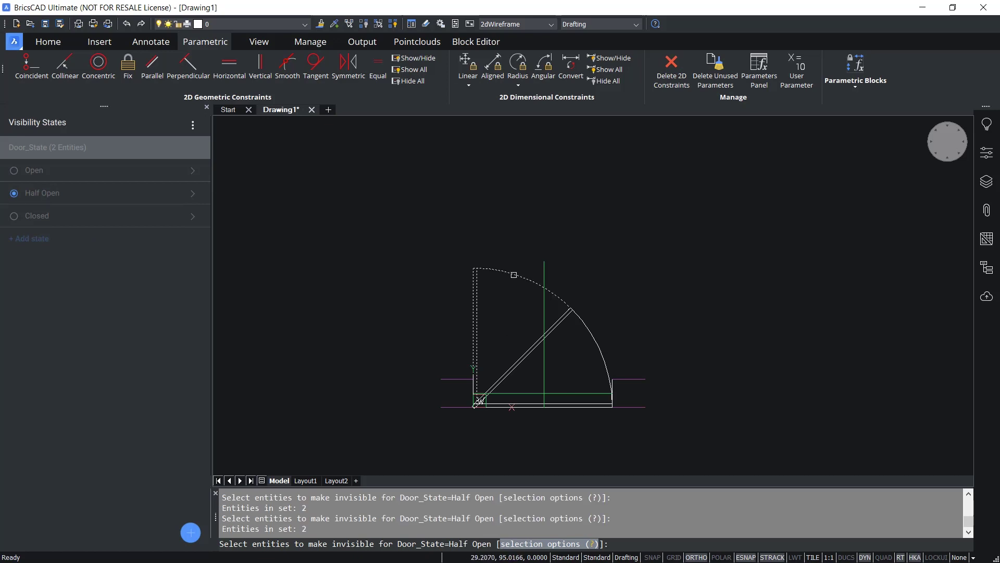
{"action": "left_click", "coordinate": [521, 406]}
{"action": "key", "text": "Return"}
Activate the Closed state and make the diagonal leaf, the vertical leaf and both swing arc segments invisible in it
{"action": "left_click", "coordinate": [29, 220]}
{"action": "left_click", "coordinate": [174, 216]}
{"action": "left_click", "coordinate": [173, 215]}
{"action": "left_click", "coordinate": [174, 215]}
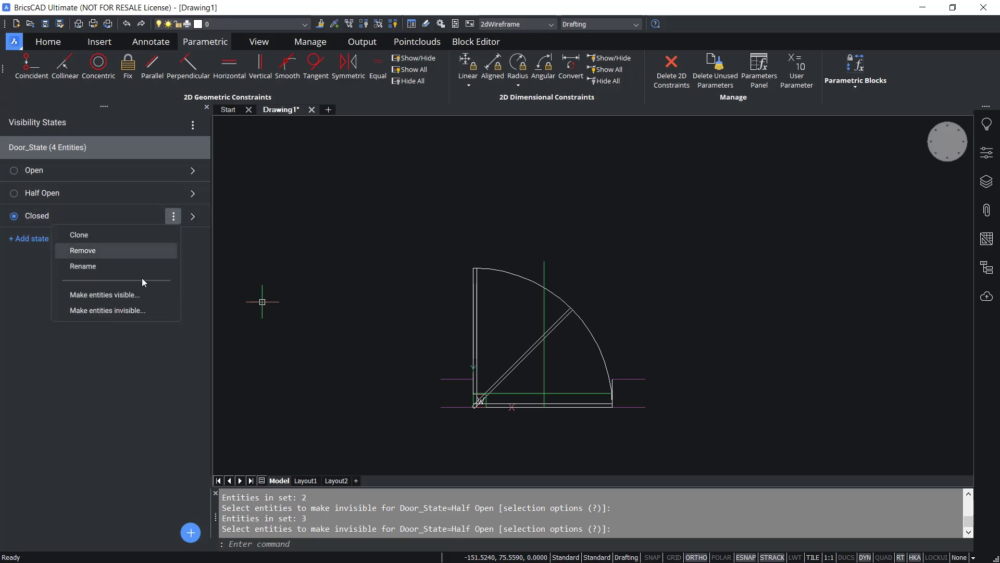
{"action": "left_click", "coordinate": [136, 312]}
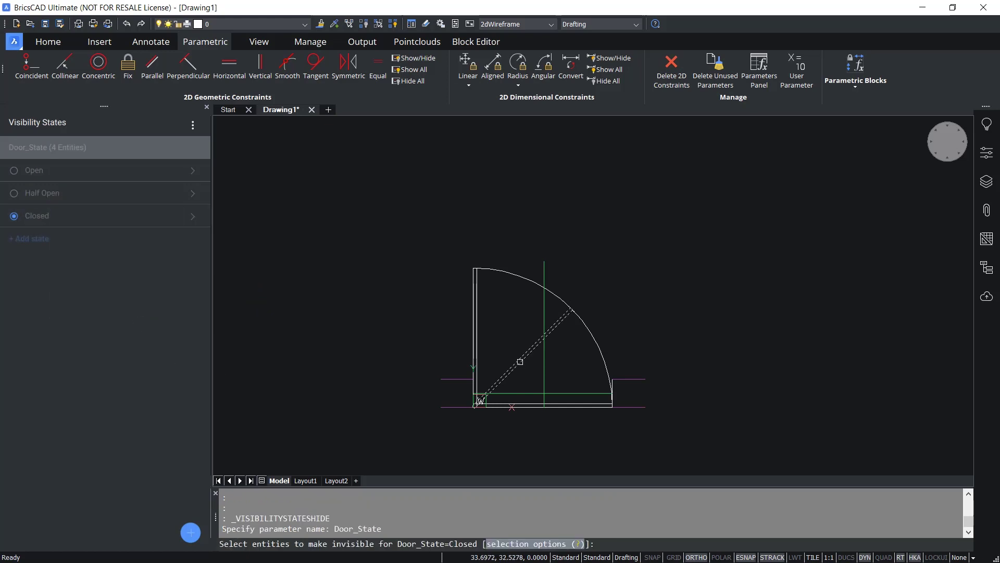
{"action": "left_click", "coordinate": [475, 334]}
{"action": "left_click", "coordinate": [496, 266]}
{"action": "left_click", "coordinate": [453, 308]}
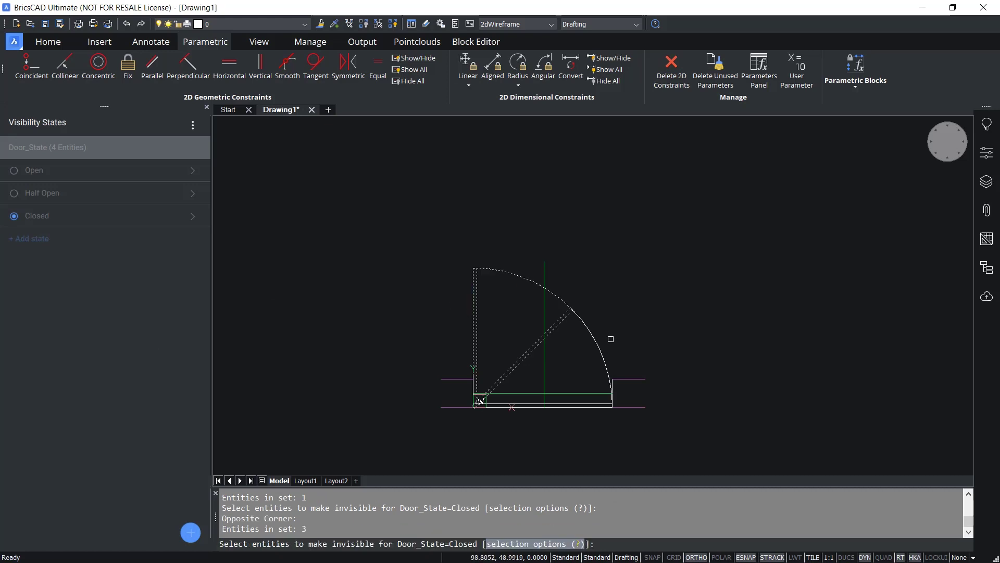
{"action": "left_click", "coordinate": [611, 340]}
{"action": "left_click", "coordinate": [593, 348]}
{"action": "key", "text": "Return"}
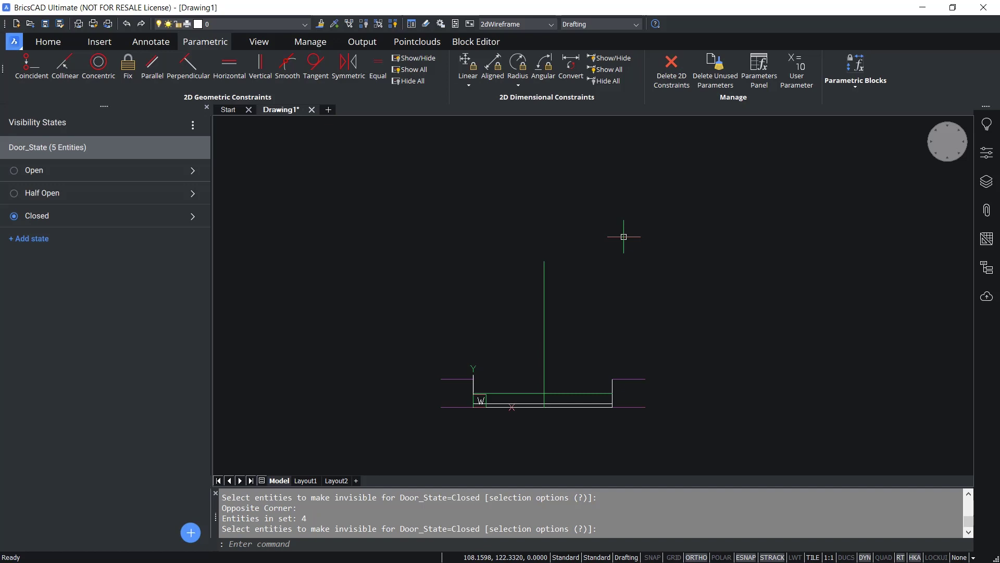
{"action": "key", "text": "Escape"}
{"action": "key", "text": "Escape"}
Activate the Open visibility state and save the block changes to leave block editing
{"action": "scroll", "coordinate": [624, 236], "scroll_direction": "up", "scroll_amount": 1}
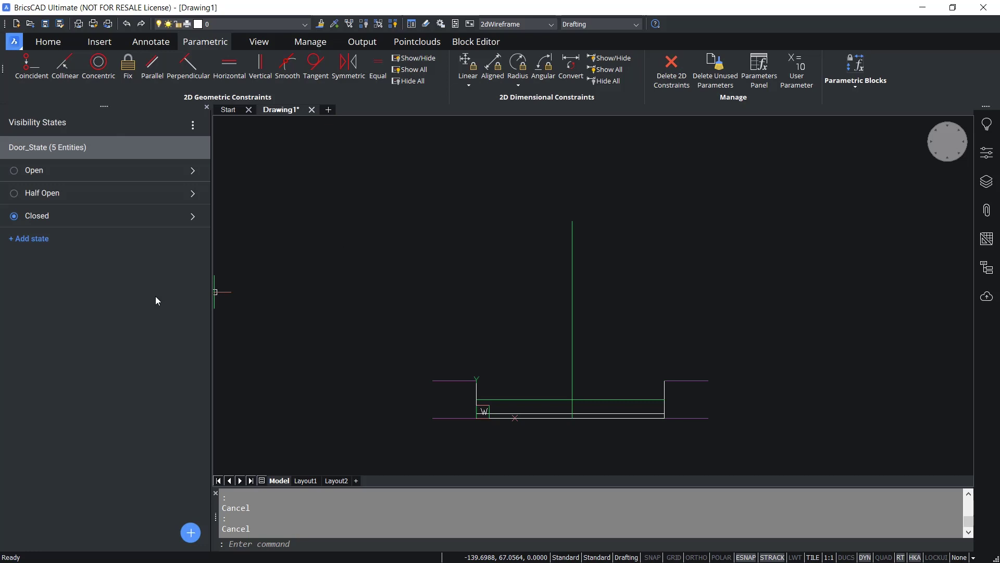
{"action": "left_click", "coordinate": [20, 170]}
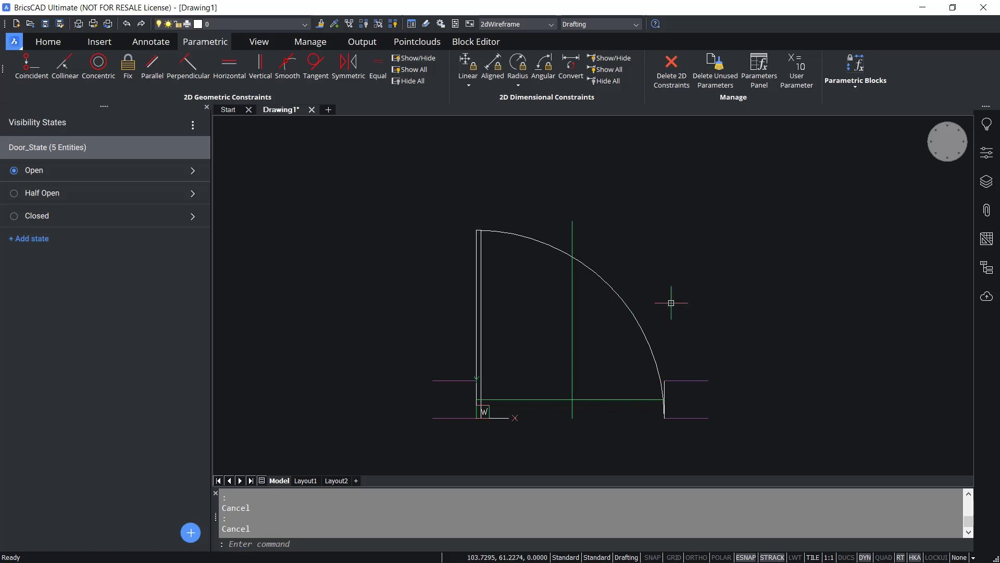
{"action": "left_click", "coordinate": [465, 43]}
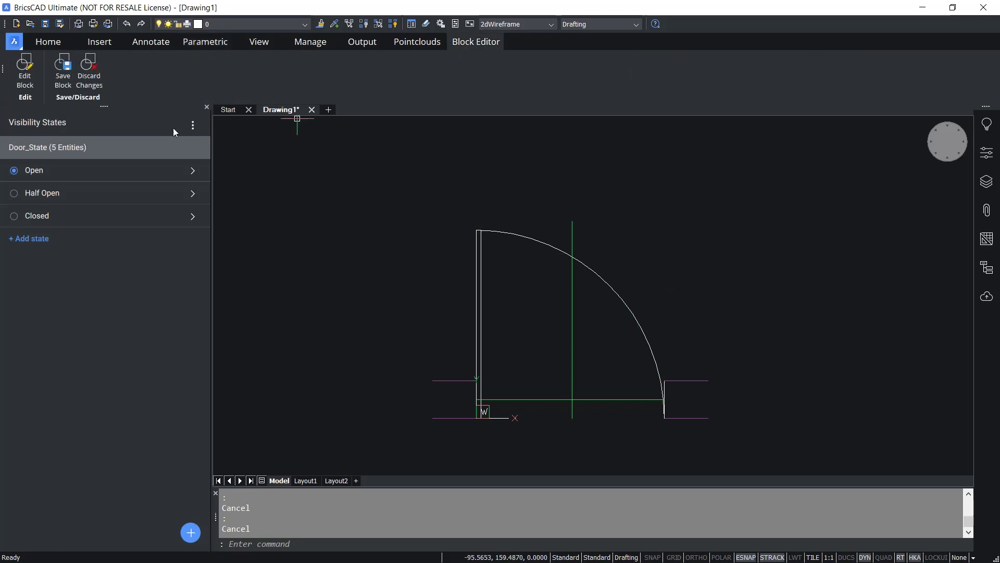
{"action": "left_click", "coordinate": [63, 70]}
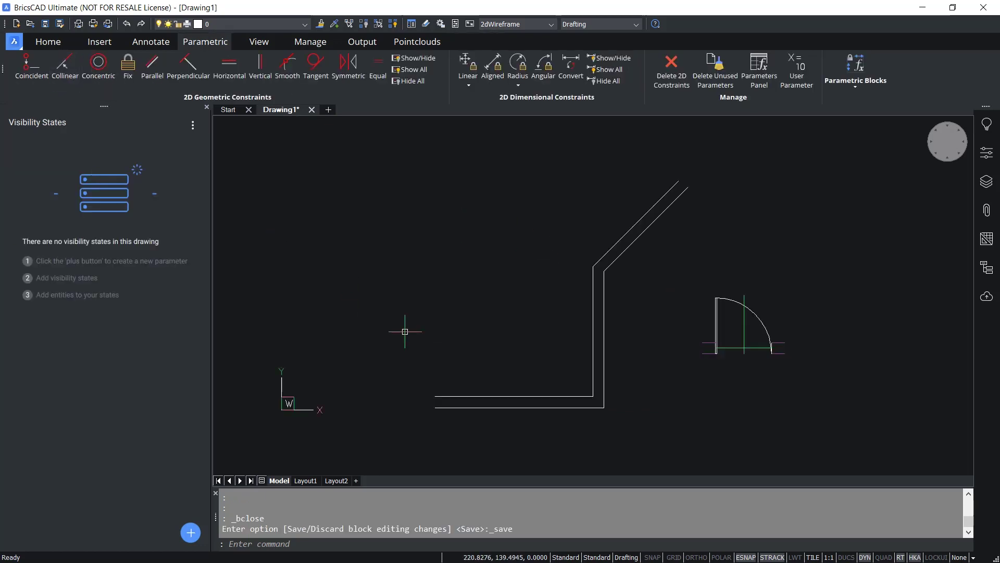
Insert Door_Parametric using its reference curves into the horizontal, vertical and diagonal wall segments
{"action": "scroll", "coordinate": [525, 420], "scroll_direction": "up", "scroll_amount": 2}
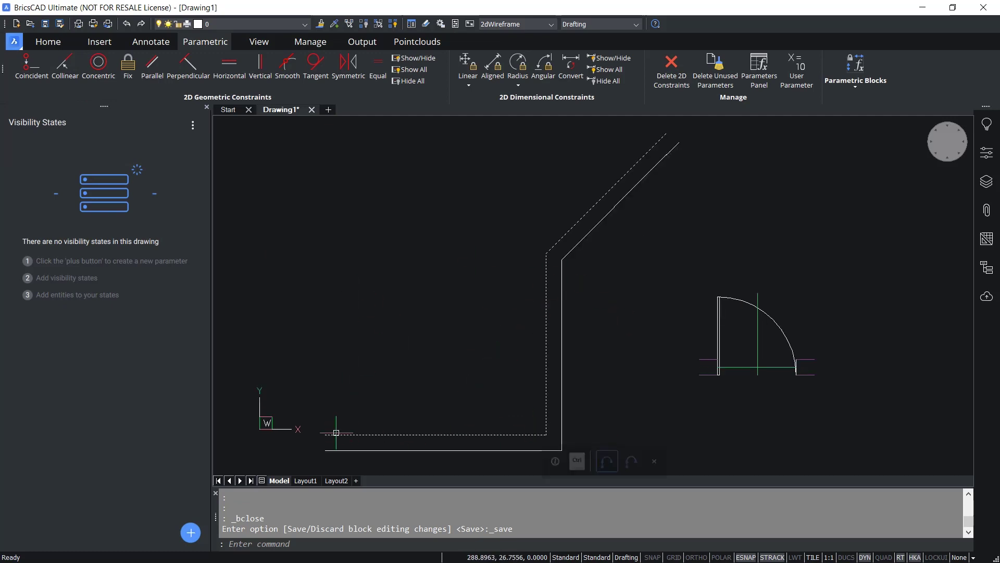
{"action": "mouse_move", "coordinate": [520, 434]}
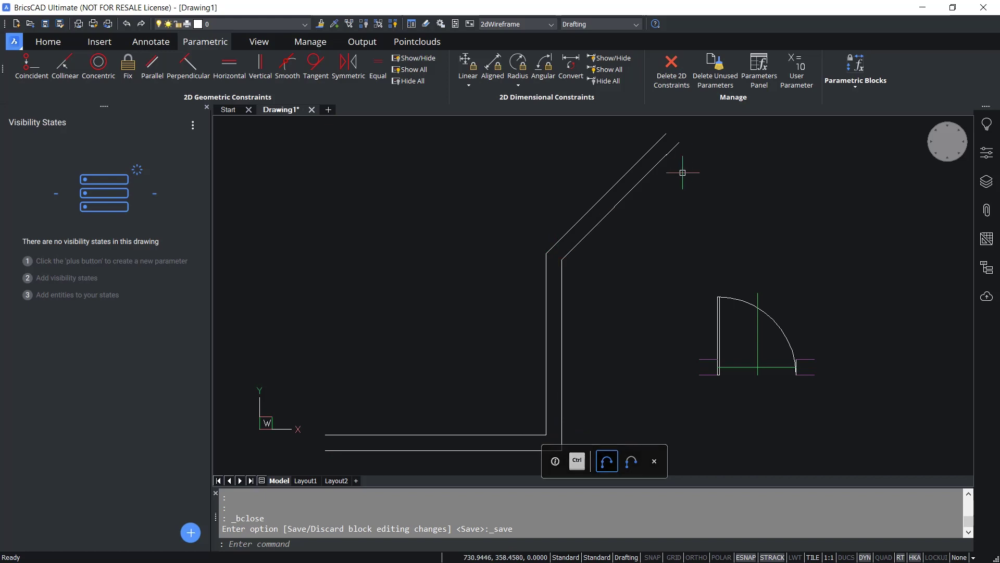
{"action": "left_click", "coordinate": [206, 107]}
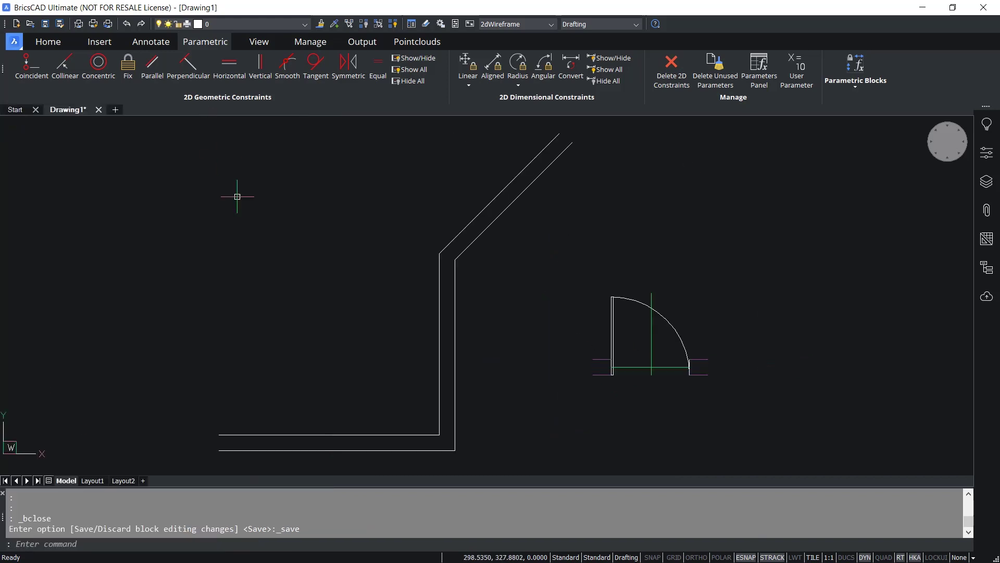
{"action": "left_click", "coordinate": [99, 41]}
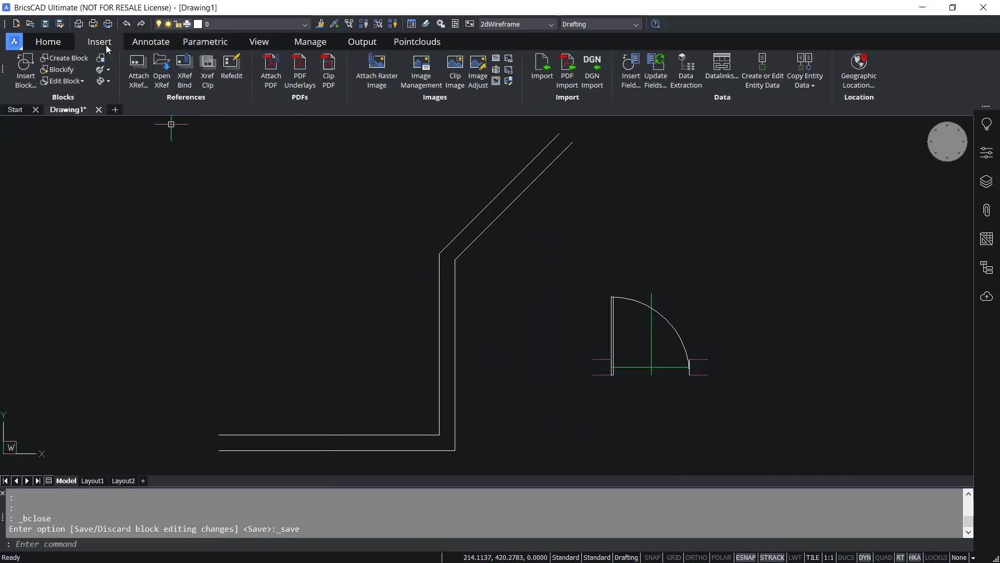
{"action": "left_click", "coordinate": [26, 70]}
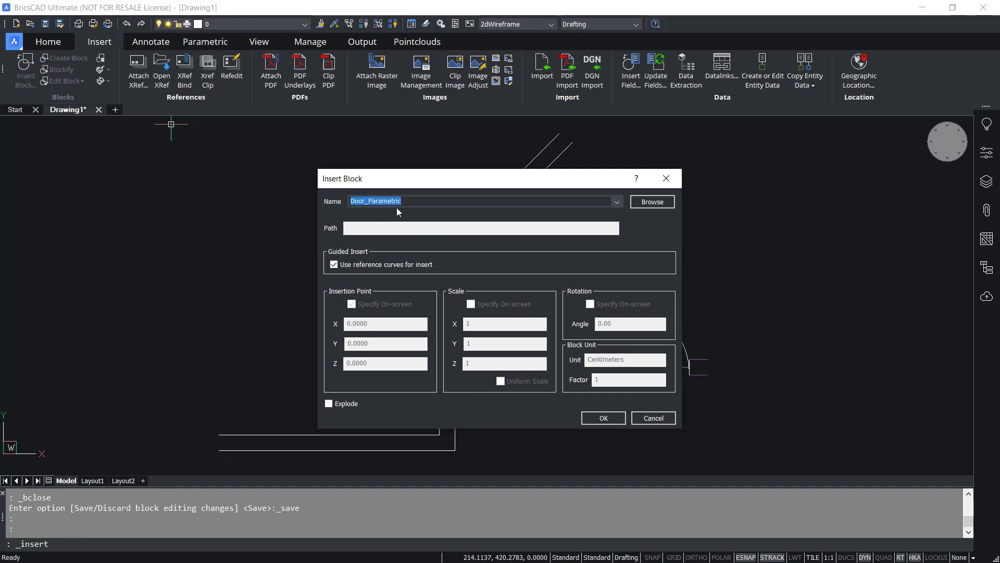
{"action": "left_click", "coordinate": [595, 421]}
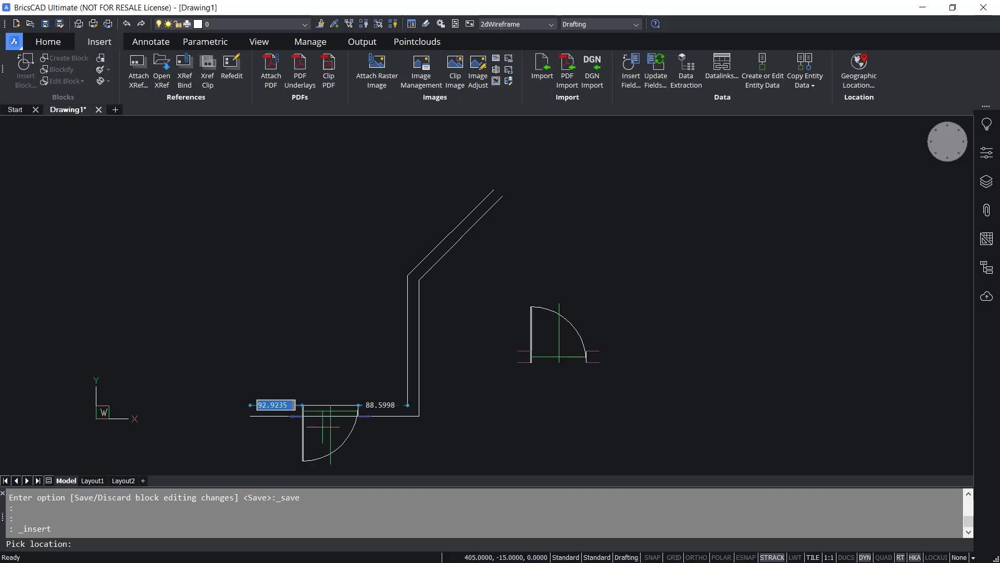
{"action": "left_click", "coordinate": [331, 411]}
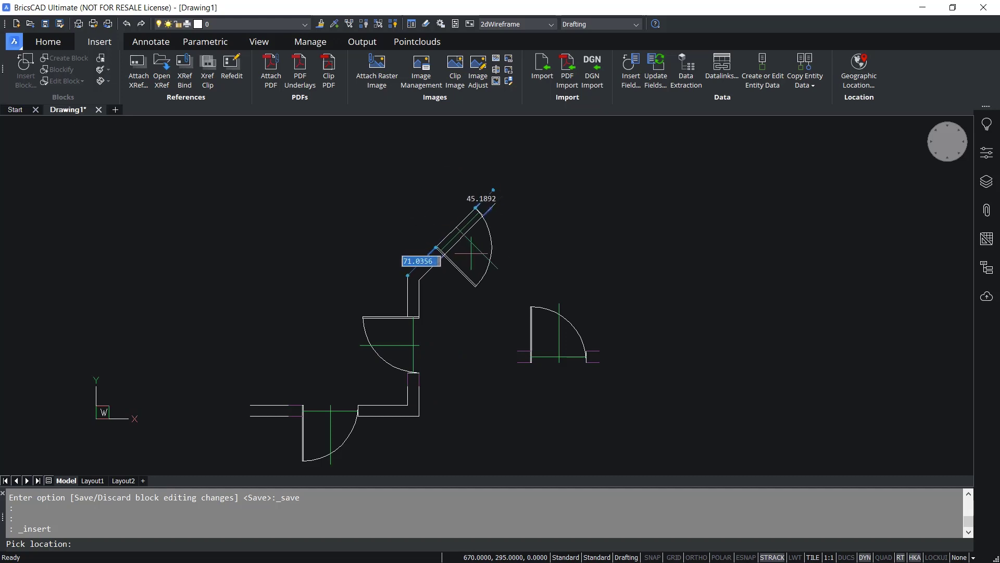
{"action": "left_click", "coordinate": [471, 253]}
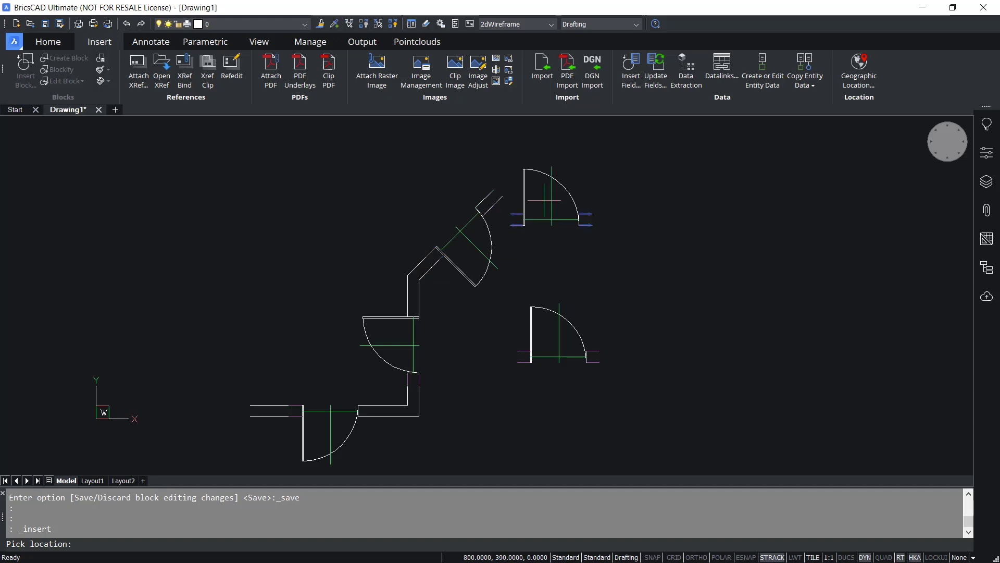
{"action": "key", "text": "Escape"}
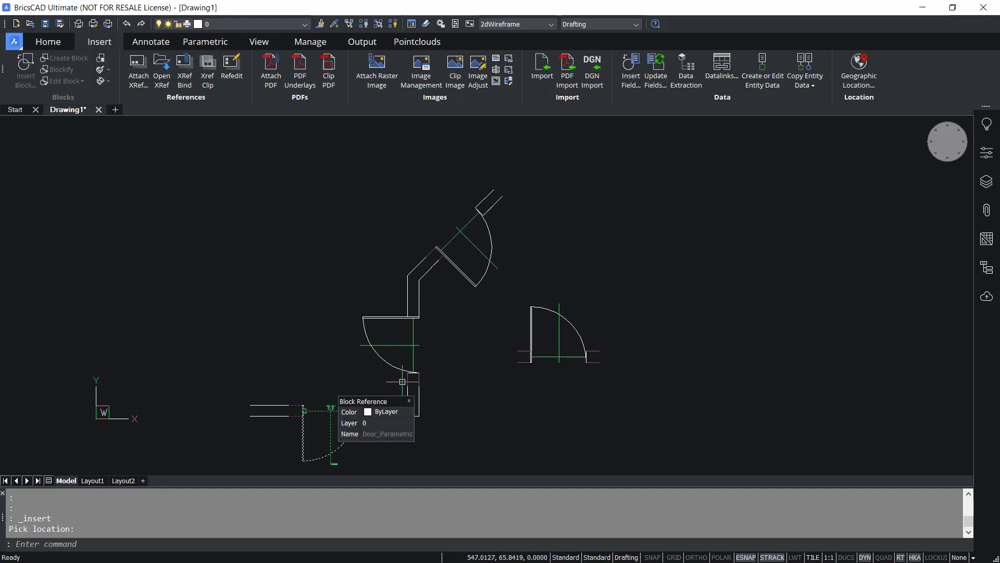
Turn off the FLIPLINES layer and the reference curves layer
{"action": "mouse_move", "coordinate": [469, 254]}
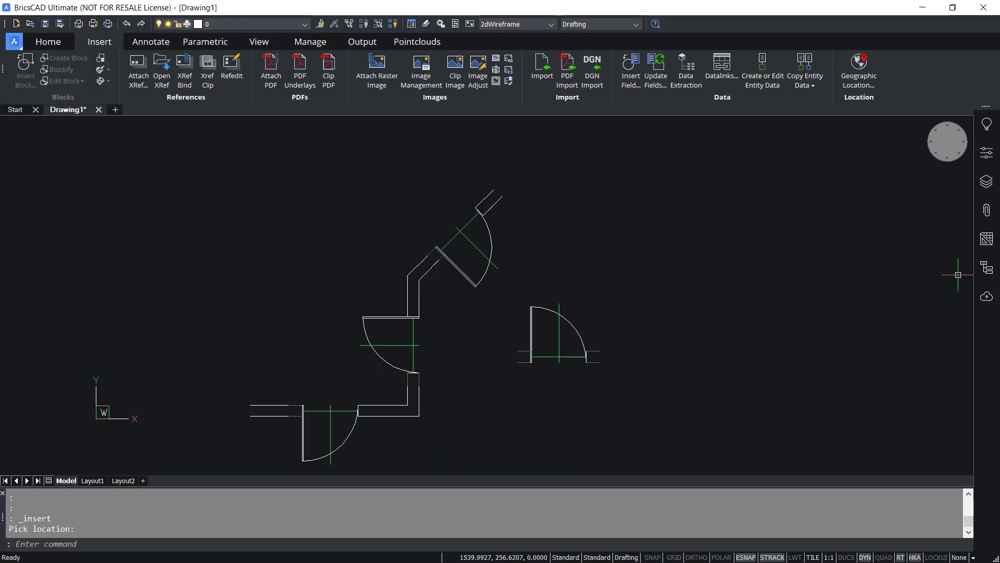
{"action": "left_click", "coordinate": [987, 182]}
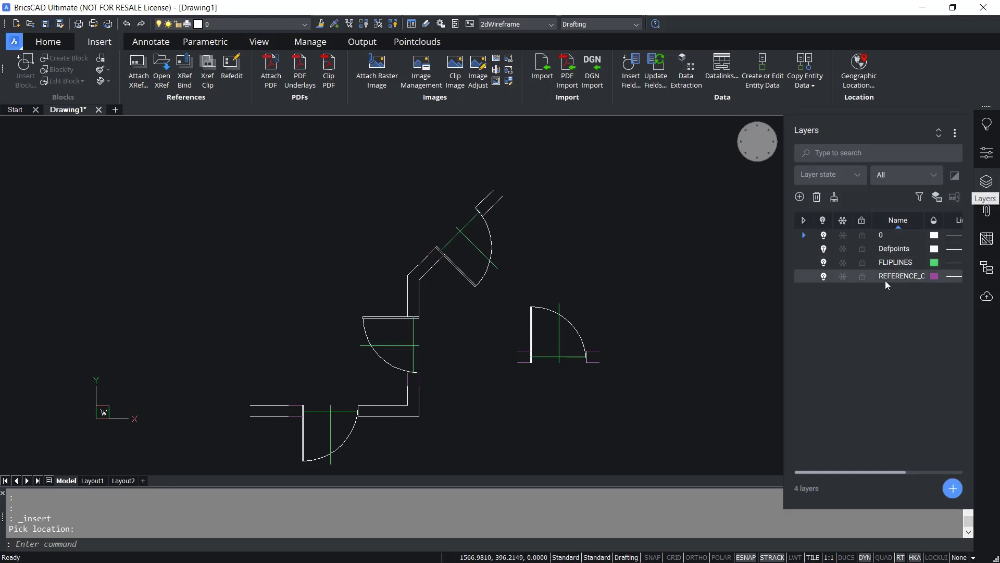
{"action": "left_click", "coordinate": [824, 262]}
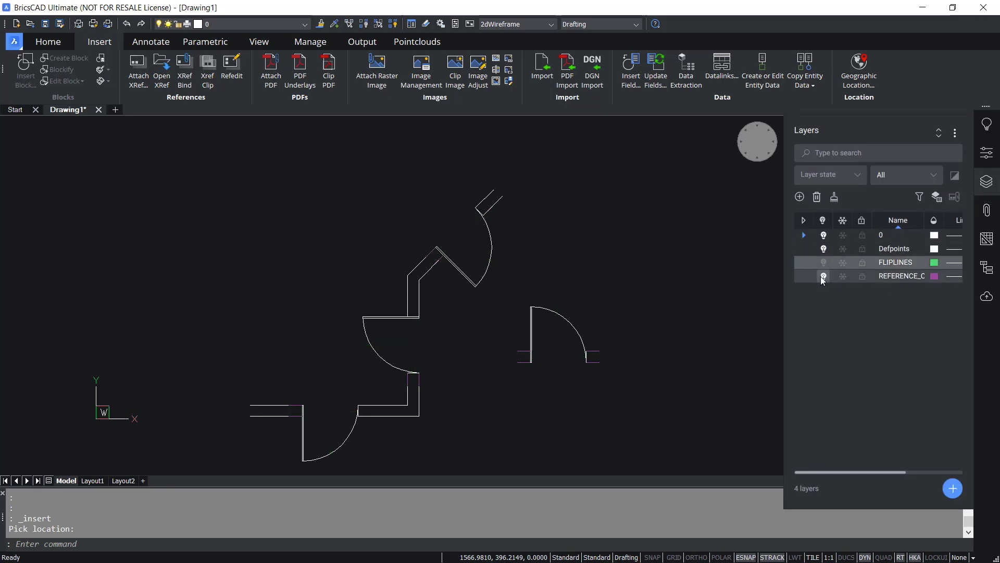
{"action": "left_click", "coordinate": [823, 276]}
{"action": "left_click", "coordinate": [689, 381]}
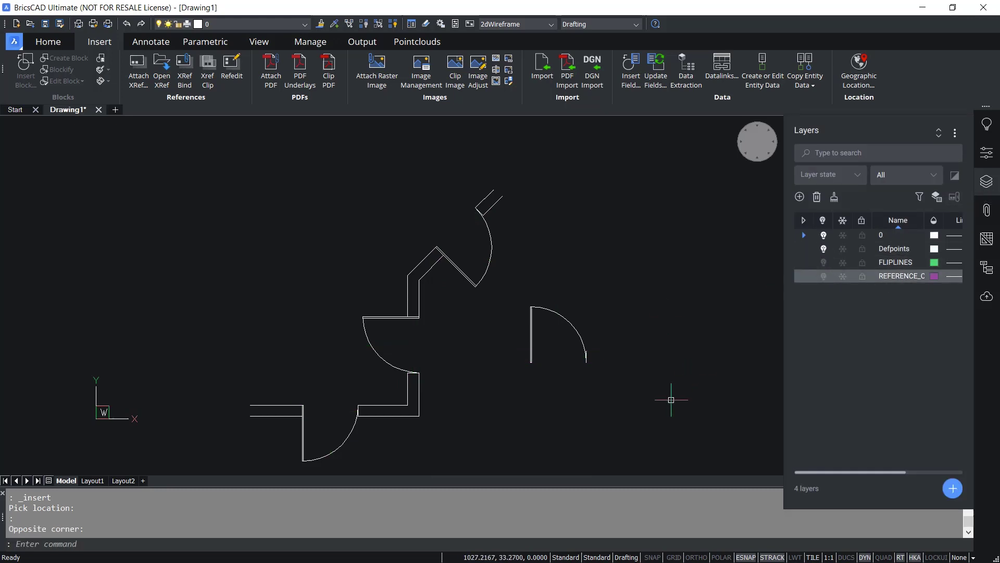
{"action": "key", "text": "Escape"}
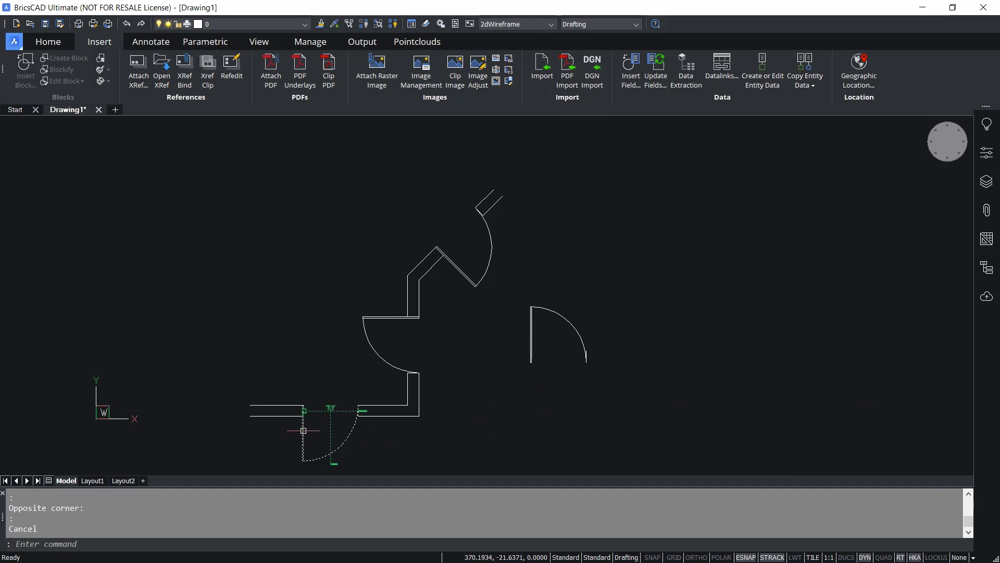
Set the horizontal-wall door's Horizontal parameter to Flipped and back to Not flipped, and its Vertical parameter to Flipped
{"action": "left_click", "coordinate": [330, 409]}
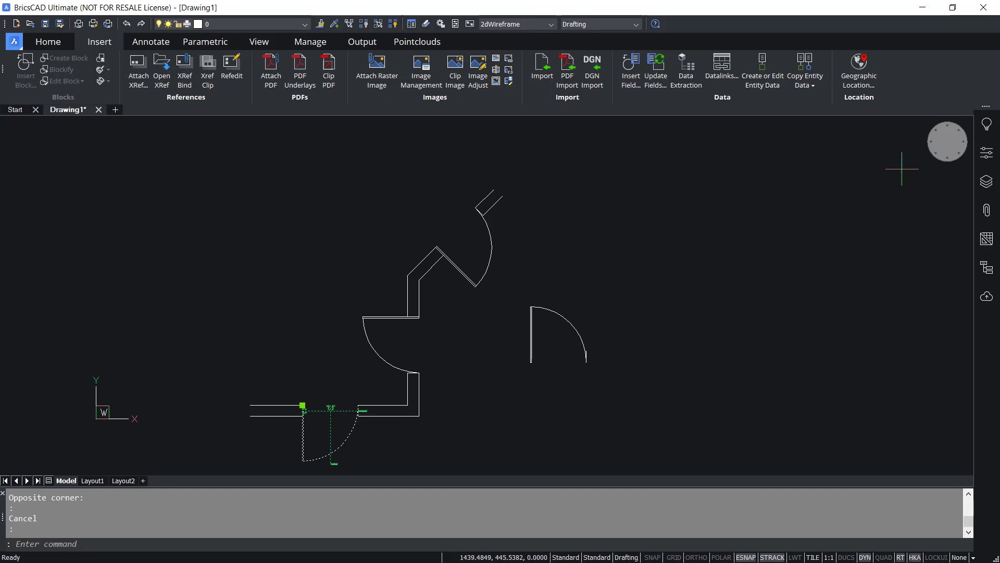
{"action": "left_click", "coordinate": [987, 154]}
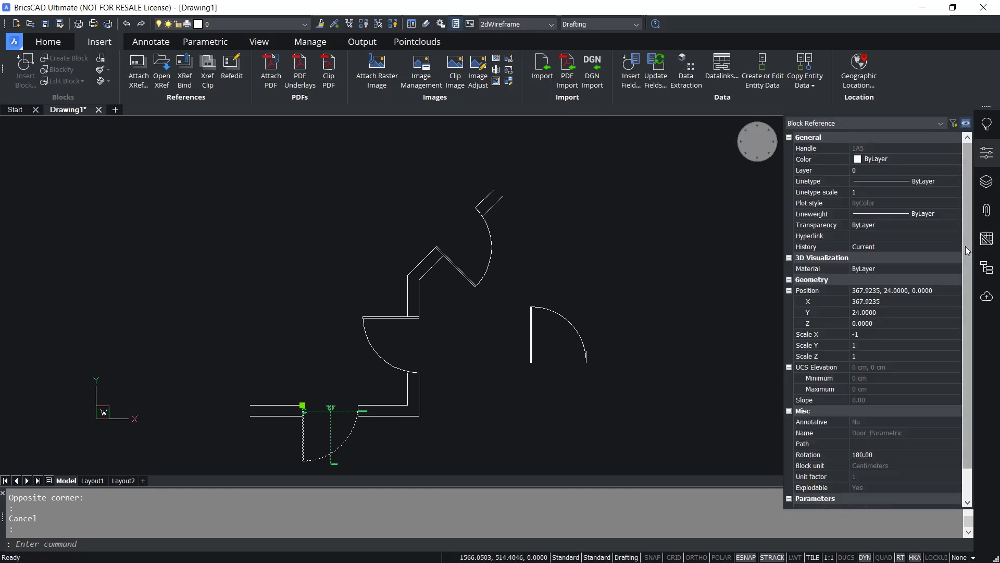
{"action": "scroll", "coordinate": [967, 346], "scroll_direction": "down", "scroll_amount": 1}
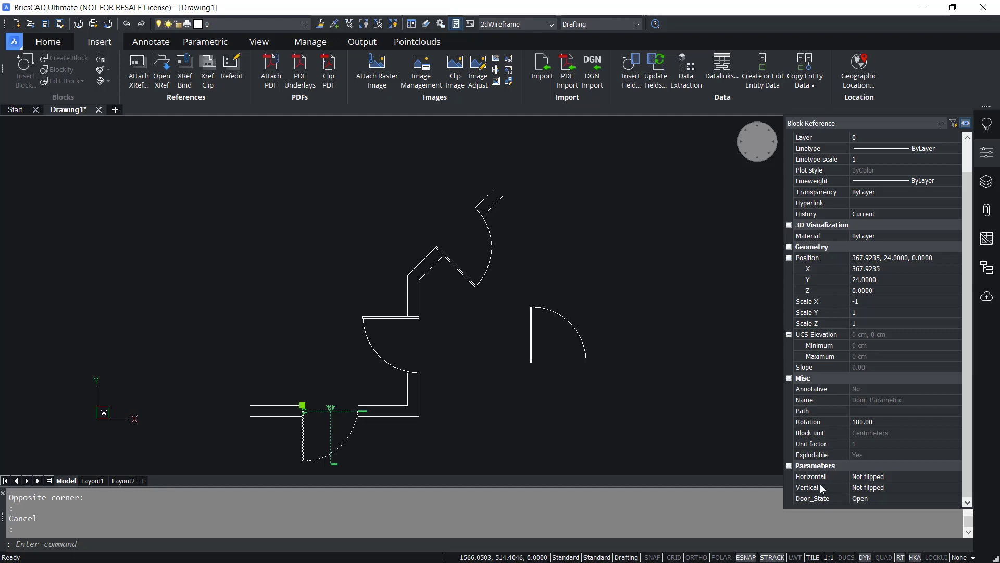
{"action": "left_click", "coordinate": [885, 477]}
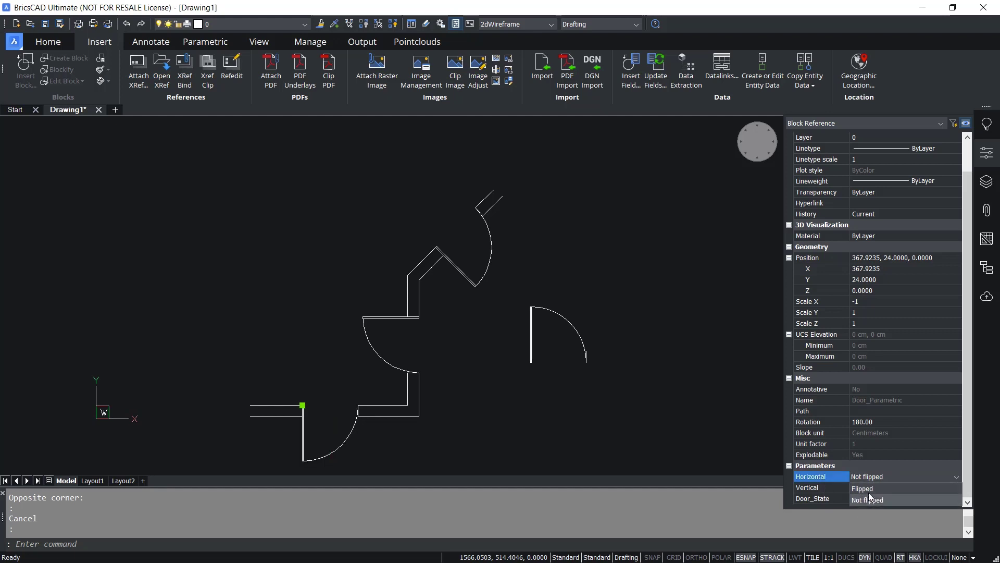
{"action": "left_click", "coordinate": [871, 491]}
{"action": "left_click", "coordinate": [875, 476]}
{"action": "left_click", "coordinate": [874, 499]}
{"action": "left_click", "coordinate": [874, 490]}
{"action": "left_click", "coordinate": [874, 490]}
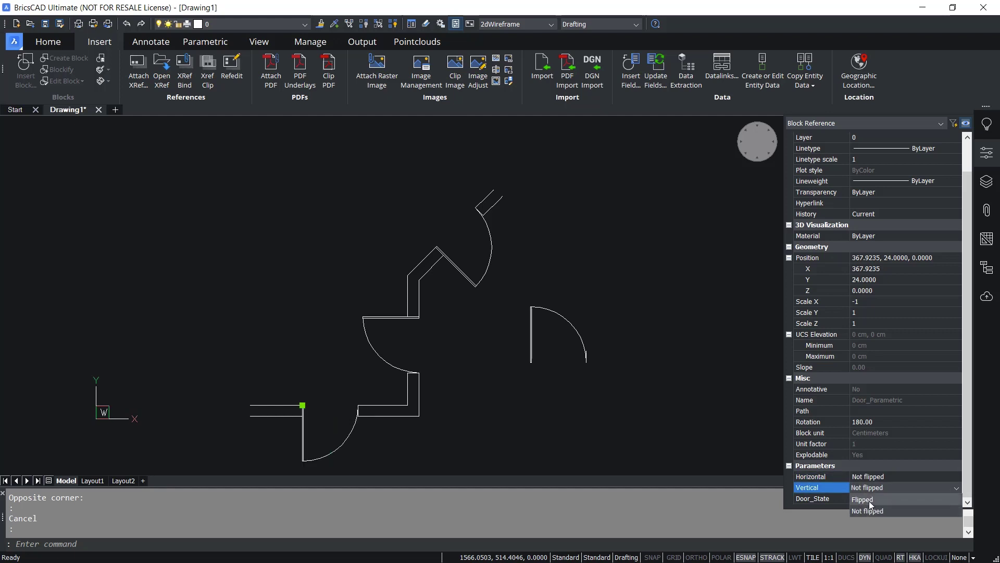
{"action": "left_click", "coordinate": [868, 511]}
Switch the horizontal-wall door's Door_State to Half Open and finally to Closed, and clear the selection
{"action": "left_click", "coordinate": [867, 498]}
{"action": "left_click", "coordinate": [867, 499]}
{"action": "left_click", "coordinate": [866, 519]}
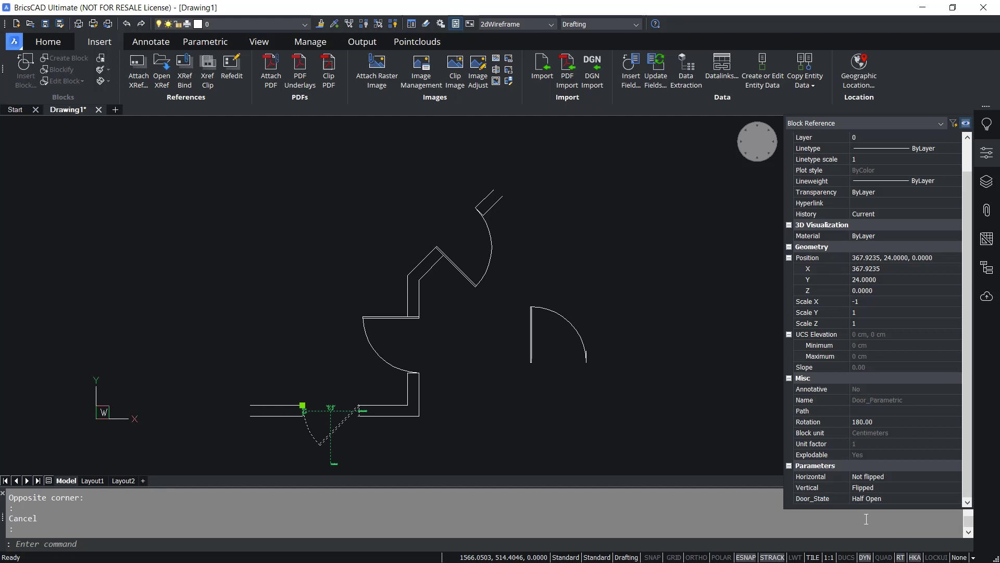
{"action": "left_click", "coordinate": [870, 499]}
{"action": "left_click", "coordinate": [868, 509]}
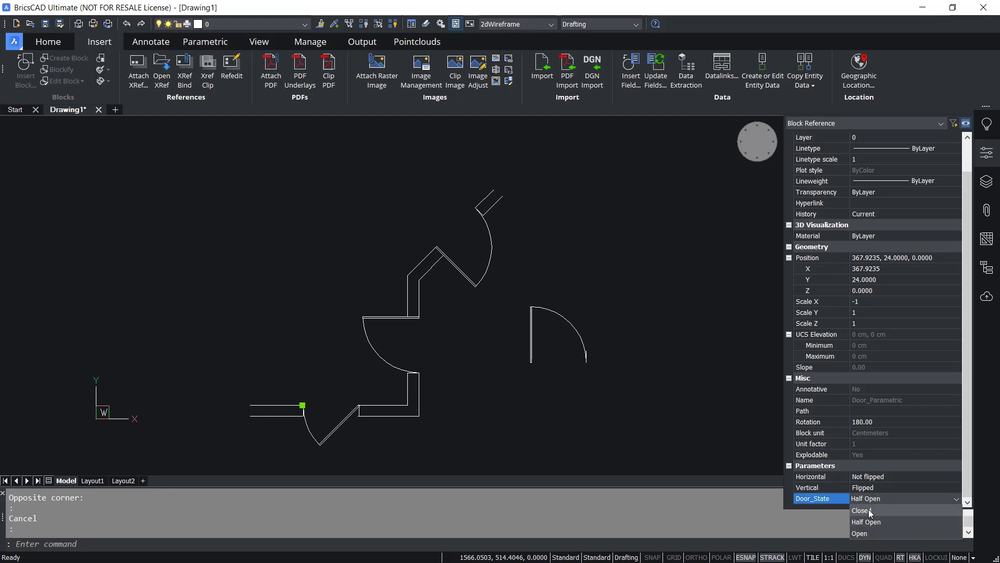
{"action": "key", "text": "Escape"}
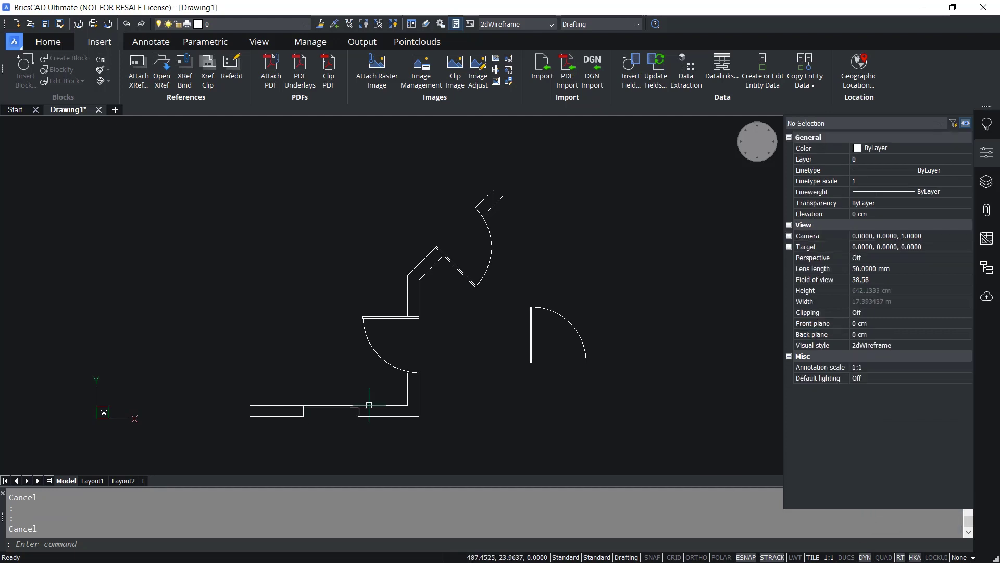
Set Door_State to Half Open for all three wall doors at once and clear the selection
{"action": "left_click", "coordinate": [330, 408]}
{"action": "left_click", "coordinate": [383, 360]}
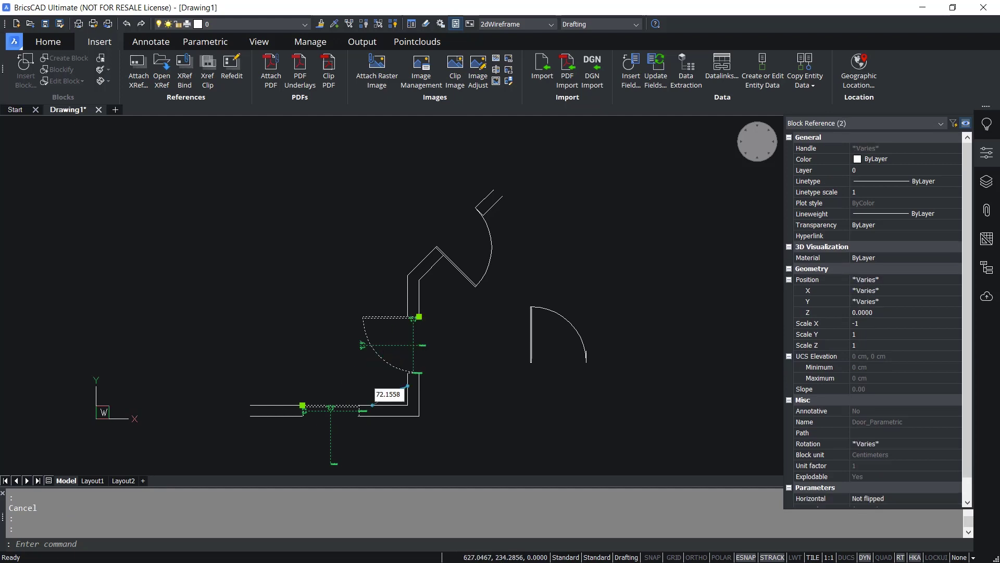
{"action": "left_click", "coordinate": [462, 272]}
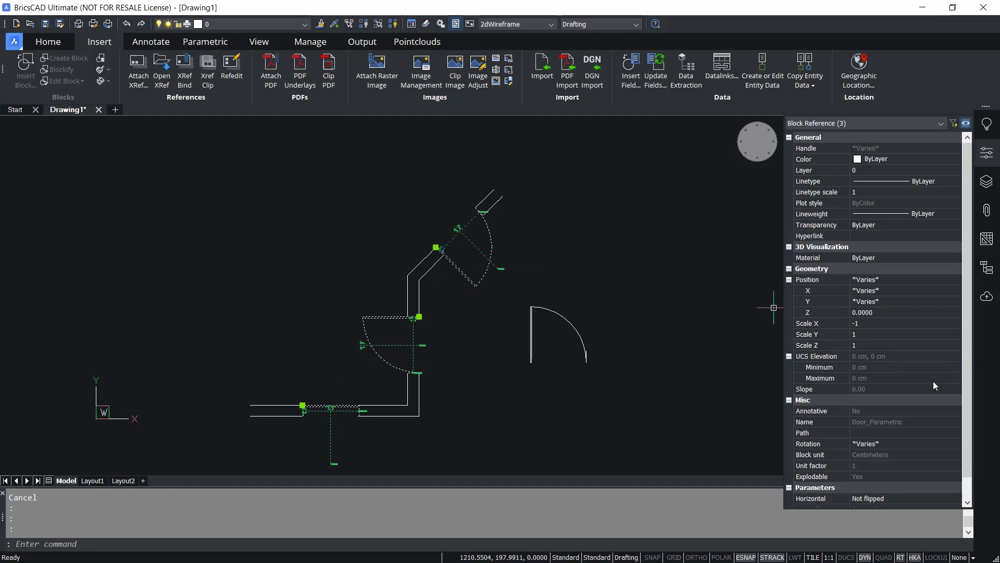
{"action": "left_click", "coordinate": [960, 388]}
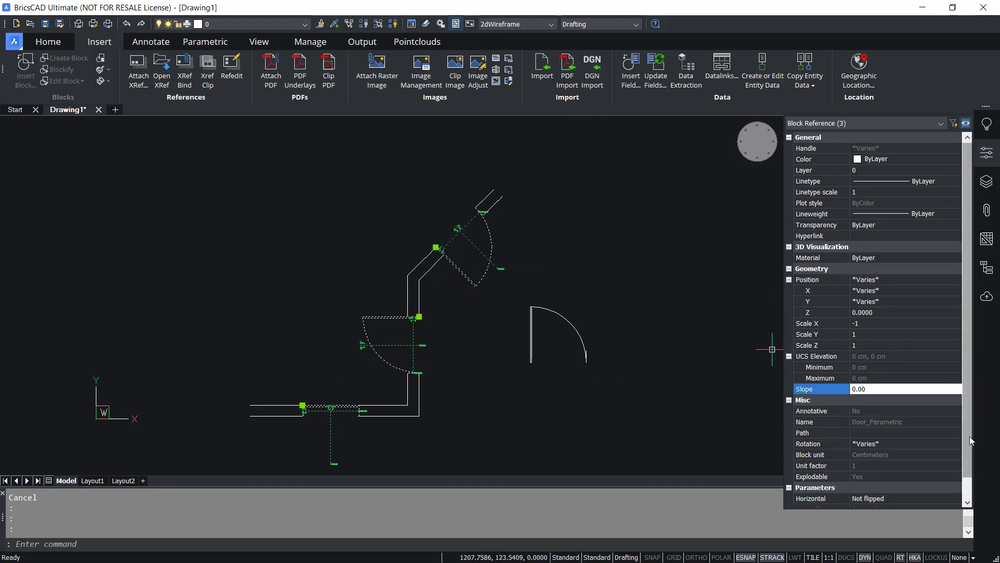
{"action": "scroll", "coordinate": [971, 440], "scroll_direction": "down", "scroll_amount": 1}
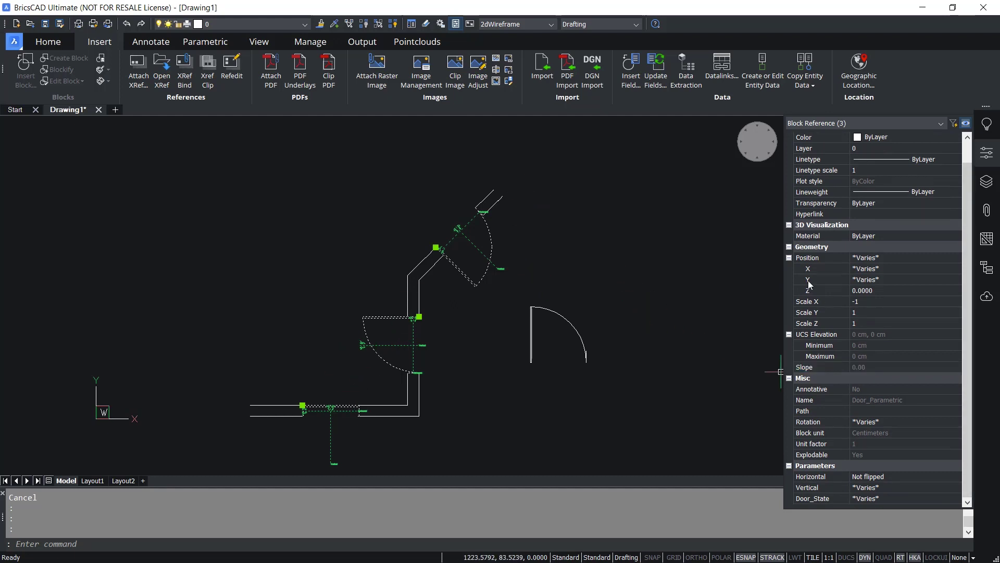
{"action": "left_click", "coordinate": [906, 494]}
{"action": "left_click", "coordinate": [905, 494]}
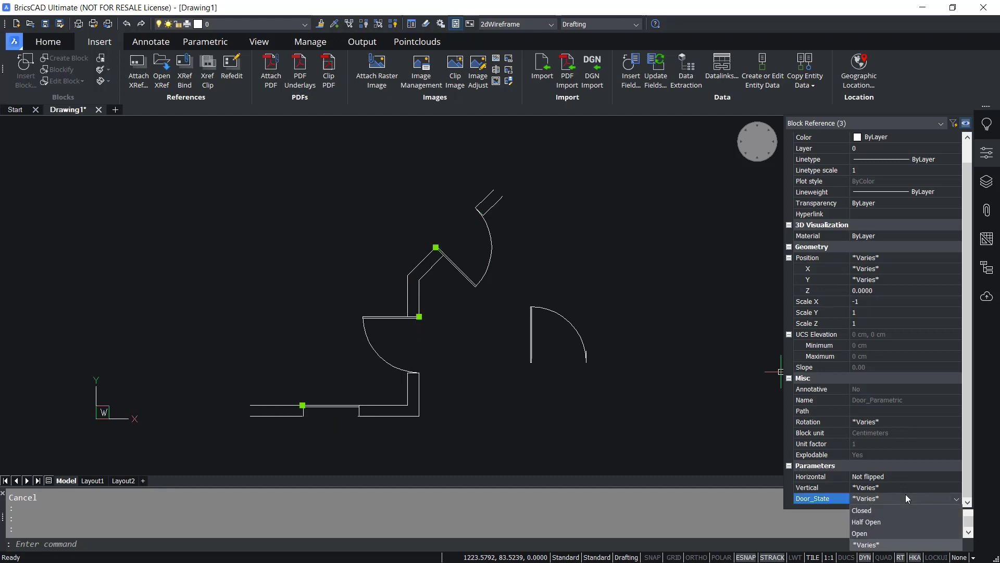
{"action": "left_click", "coordinate": [879, 520]}
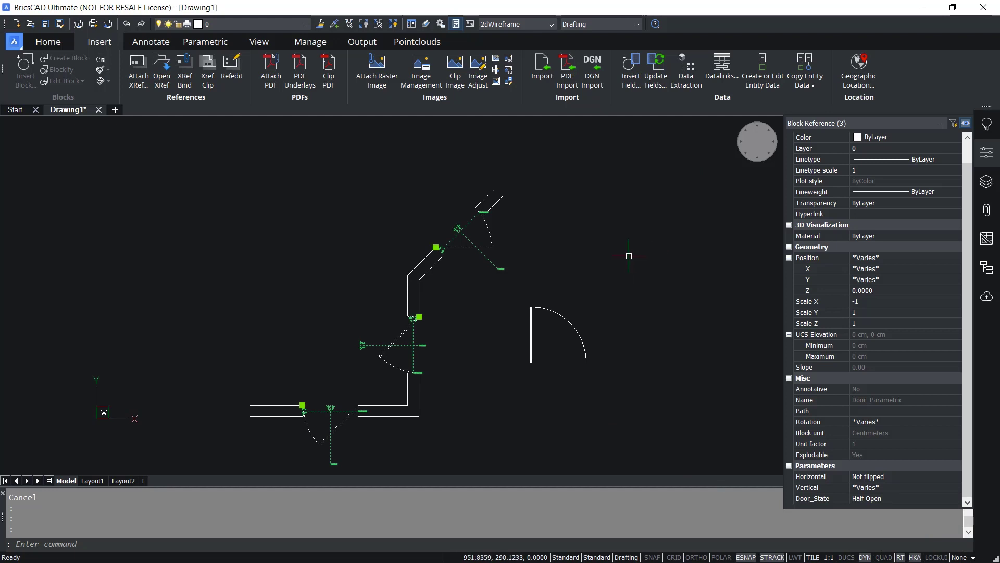
{"action": "key", "text": "Escape"}
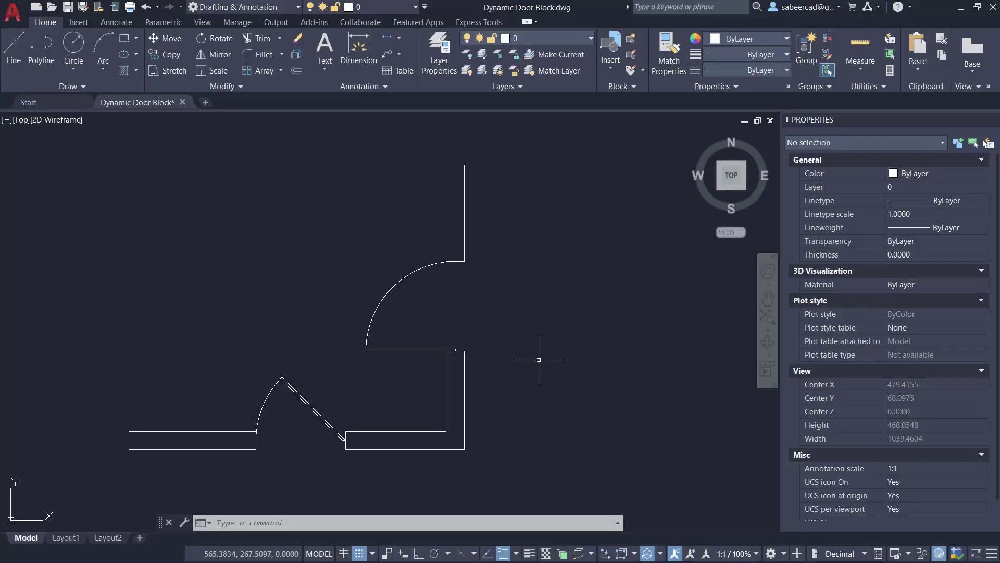
In AutoCAD's Dynamic Door Block drawing, select both wall doors to examine their shared custom properties, and deselect them
{"action": "left_click", "coordinate": [314, 408]}
{"action": "left_click", "coordinate": [389, 349]}
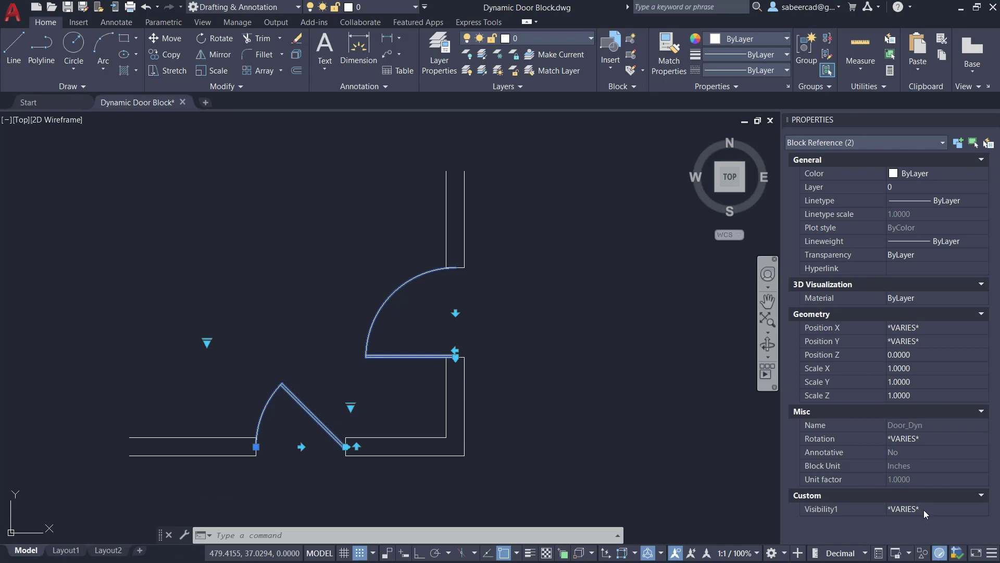
{"action": "key", "text": "Escape"}
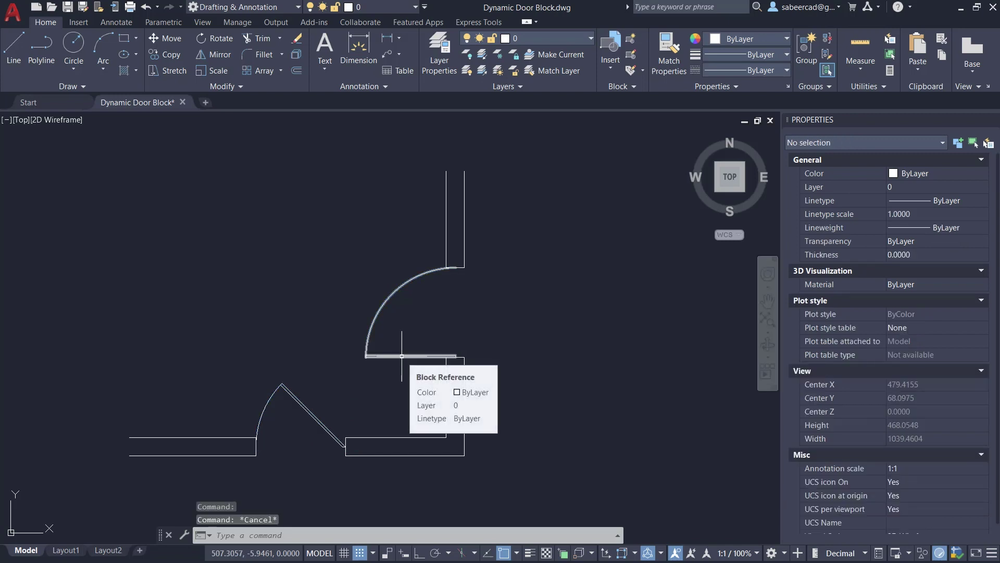
Switch the horizontal-wall door to fully open, flipped so it hinges at the opening's left side and swings below the wall, and deselect it
{"action": "left_click", "coordinate": [330, 417]}
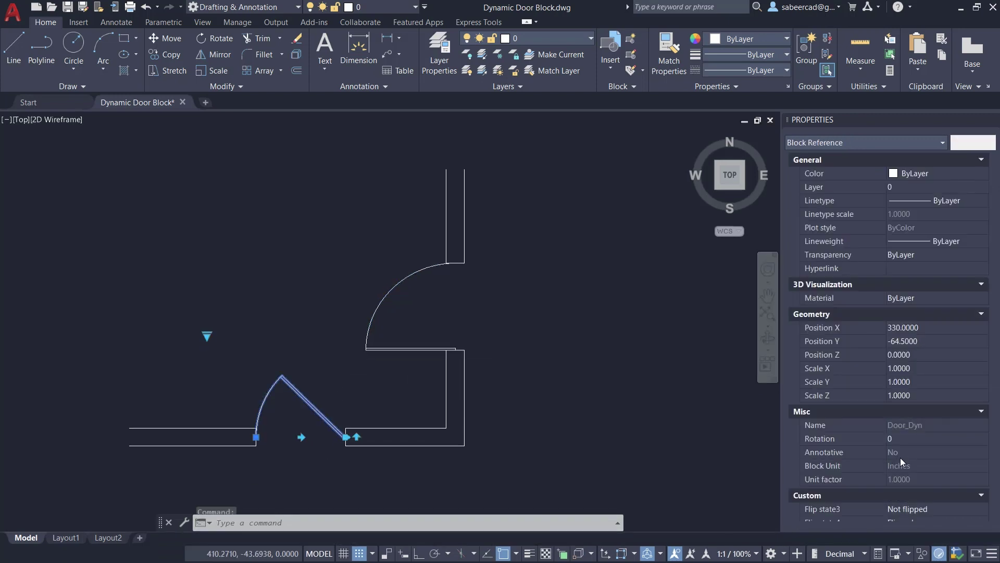
{"action": "left_click", "coordinate": [919, 522]}
{"action": "left_click", "coordinate": [920, 506]}
{"action": "key", "text": "Escape"}
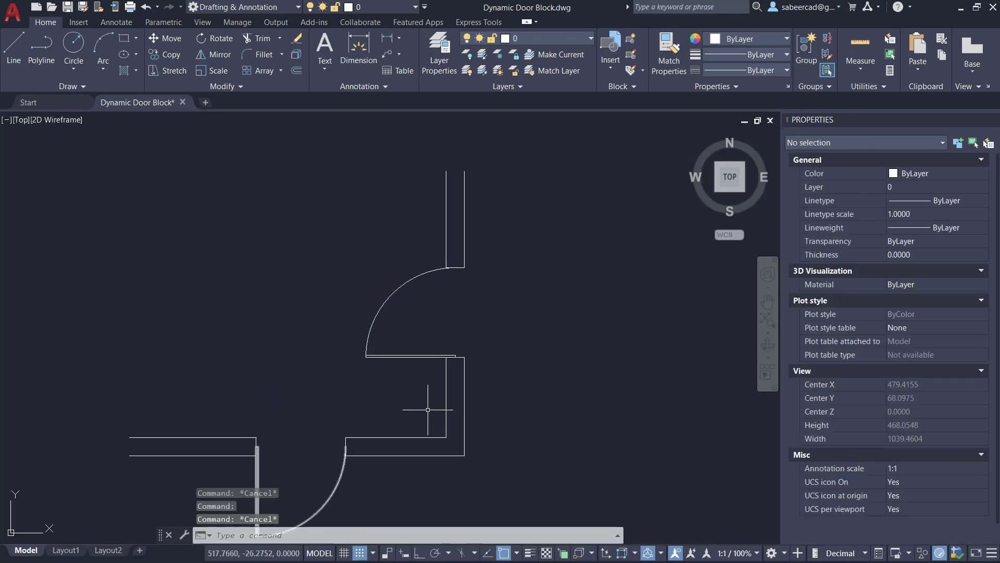
Select the vertical-wall door and examine its custom flip states
{"action": "left_click", "coordinate": [405, 358]}
{"action": "left_click", "coordinate": [323, 396]}
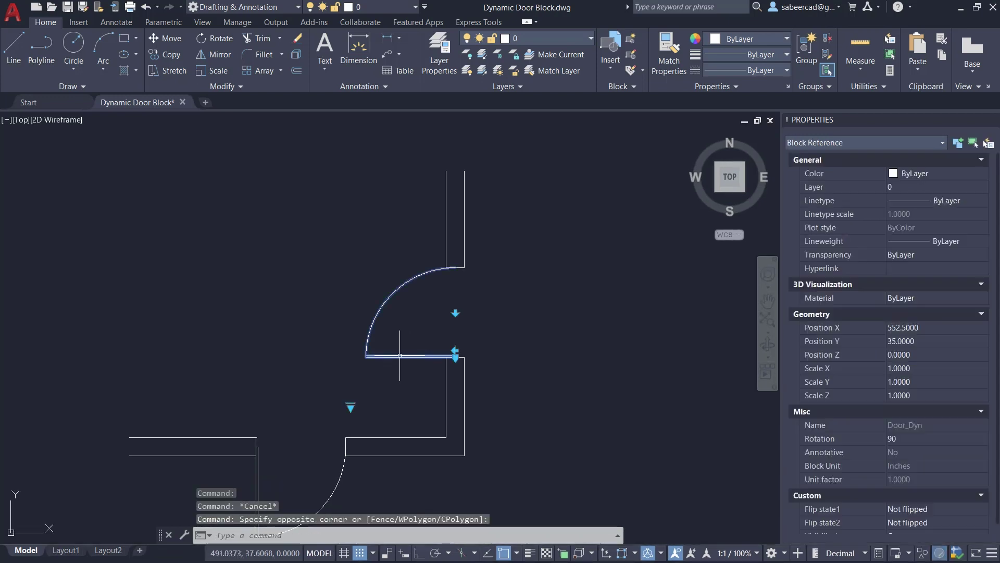
{"action": "scroll", "coordinate": [954, 391], "scroll_direction": "down", "scroll_amount": 1}
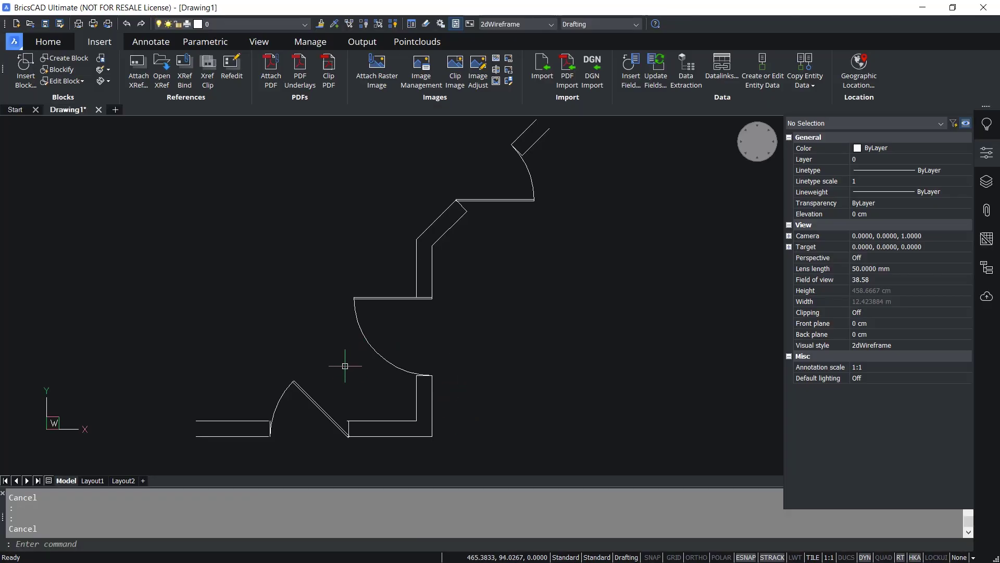
In BricsCAD, select the horizontal- and vertical-wall doors to examine their shared Horizontal, Vertical and Door_State parameters, and undo the last door changes
{"action": "left_click", "coordinate": [307, 417]}
{"action": "left_click", "coordinate": [379, 353]}
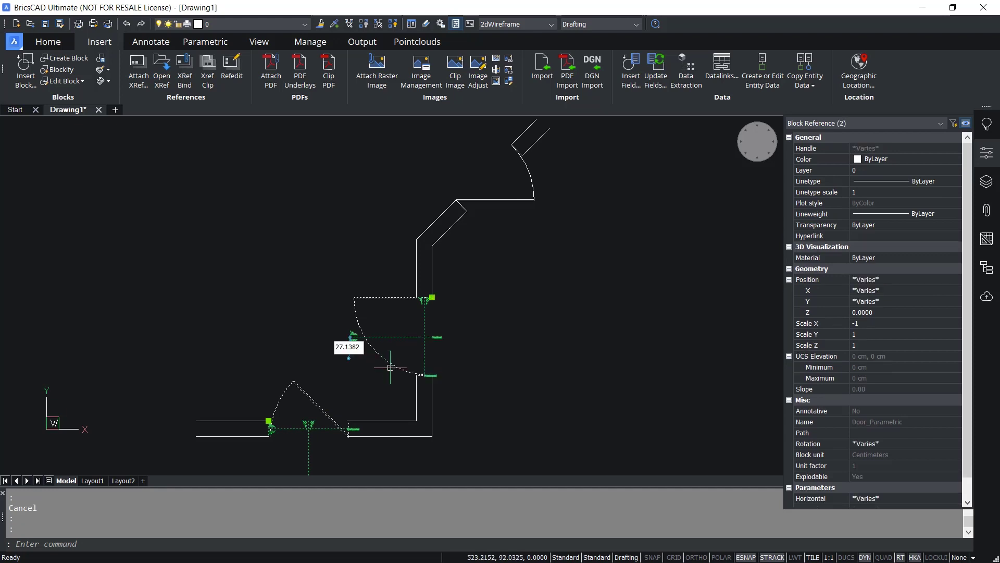
{"action": "left_click_drag", "start_coordinate": [967, 378], "coordinate": [969, 429]}
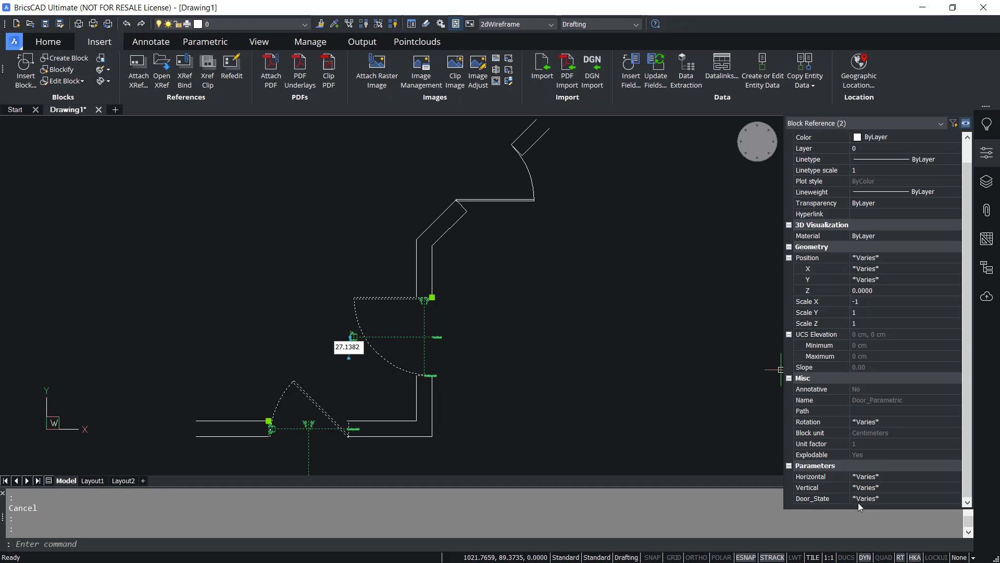
{"action": "key", "text": "ctrl+z"}
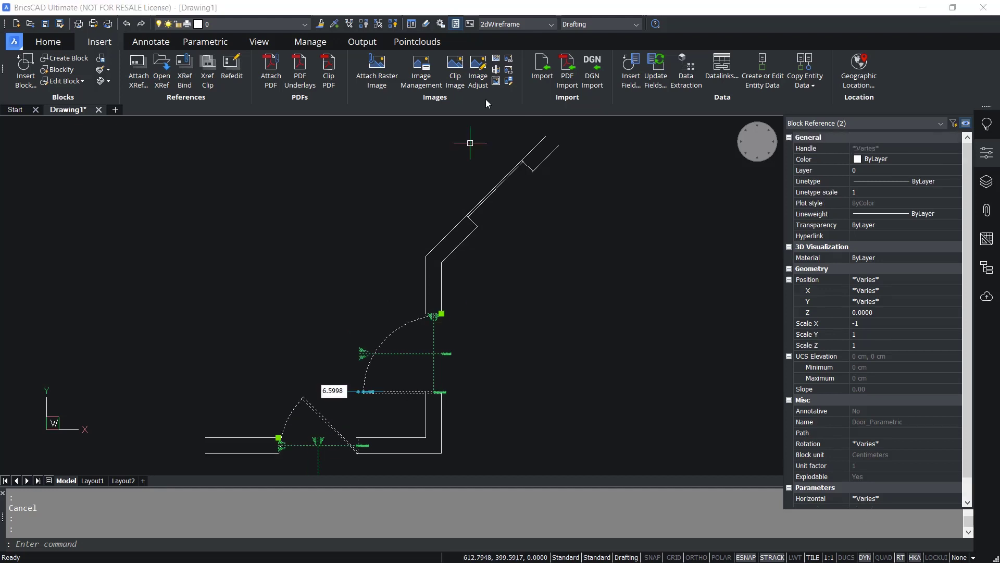